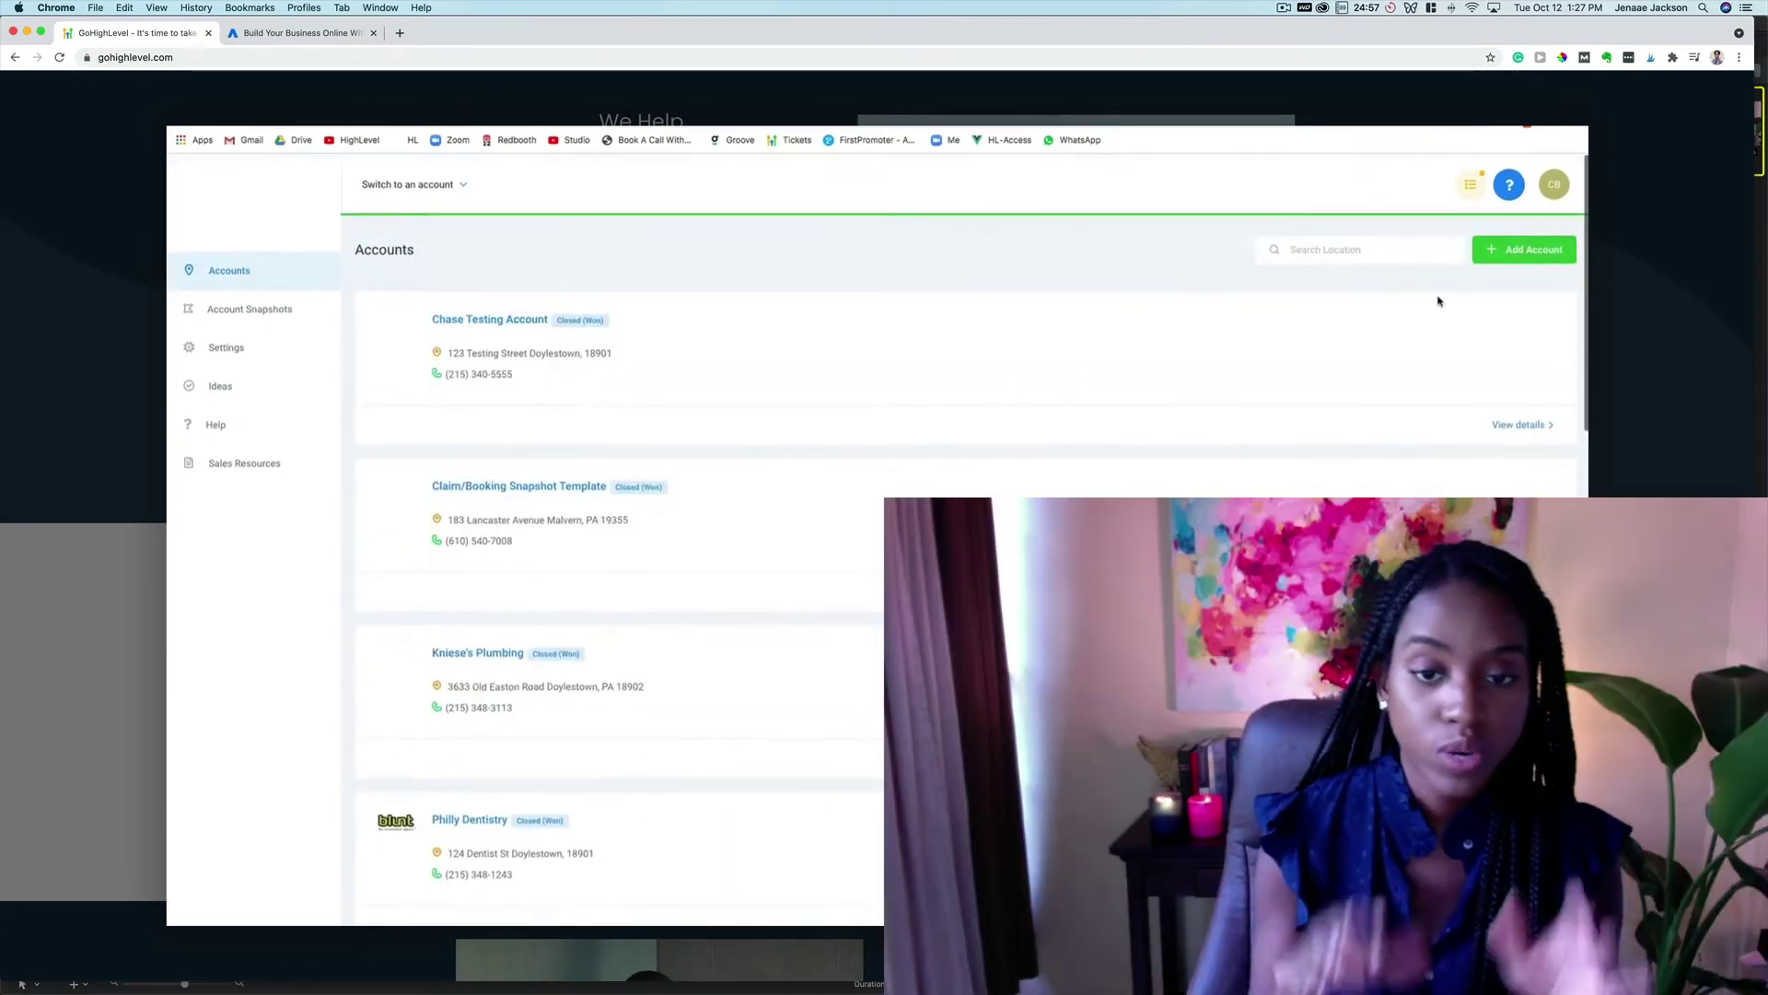
# From Add Account, open the Attorney Snapshot template's Setup Guide.
pyautogui.click(1511, 259)
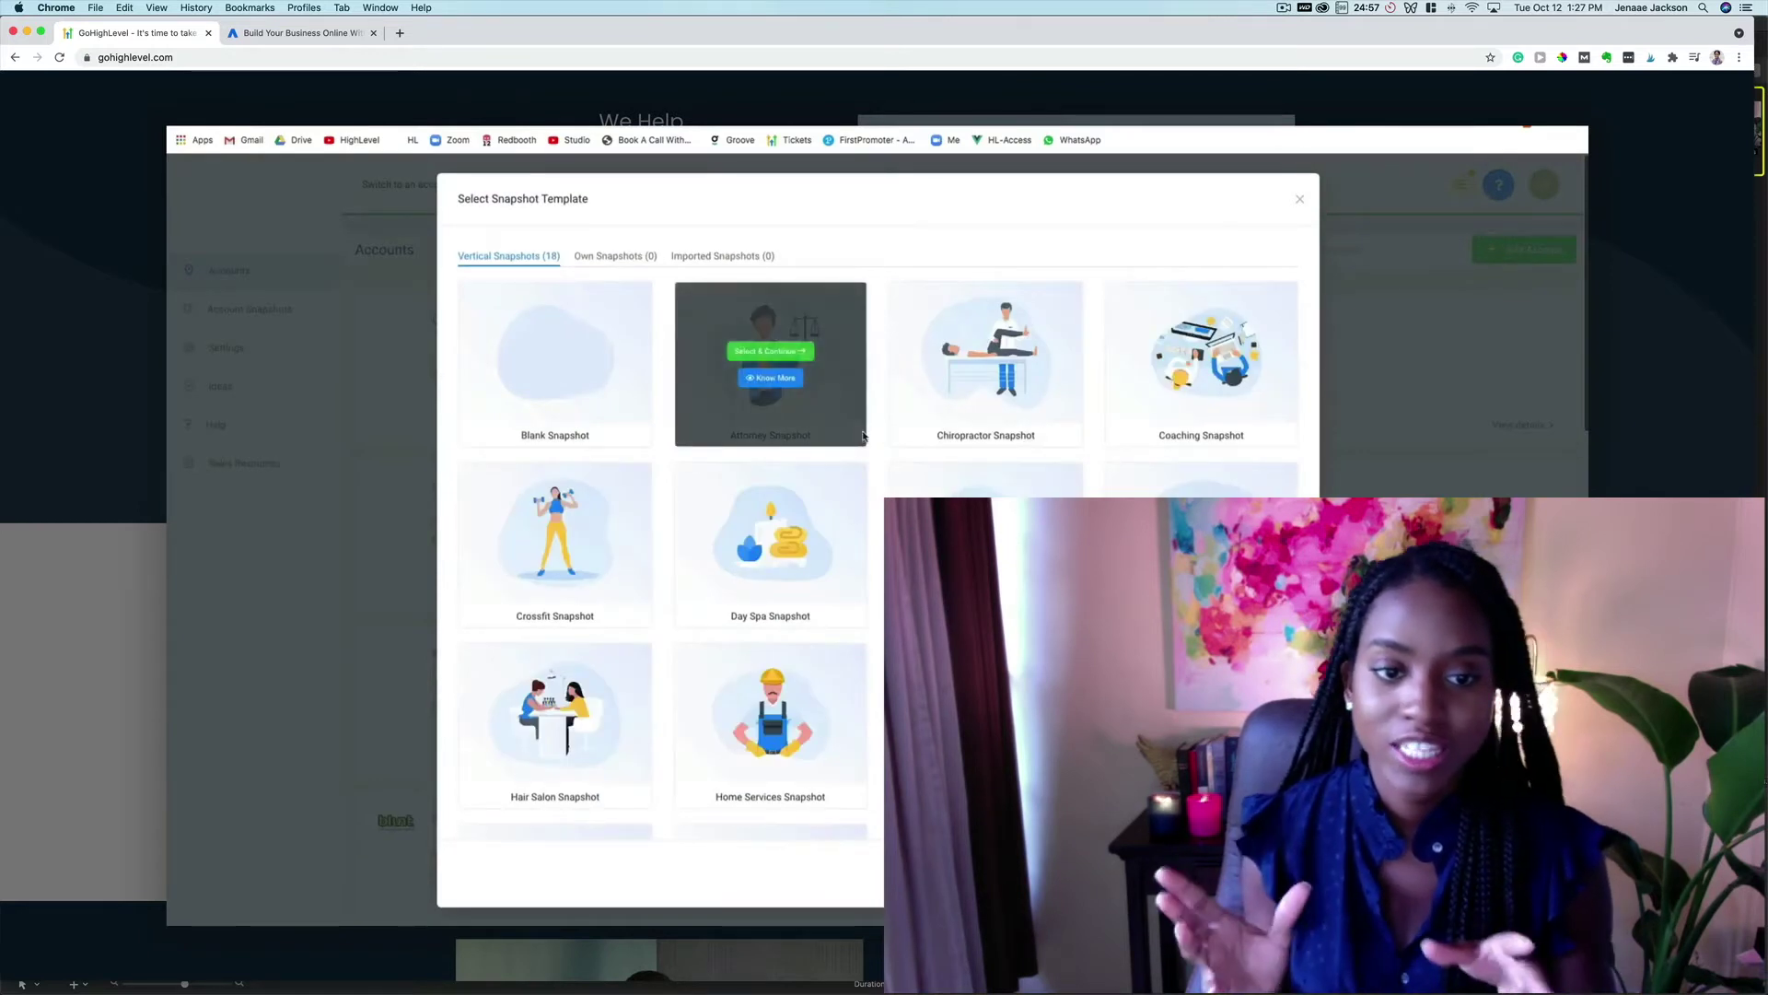
pyautogui.moveTo(770, 363)
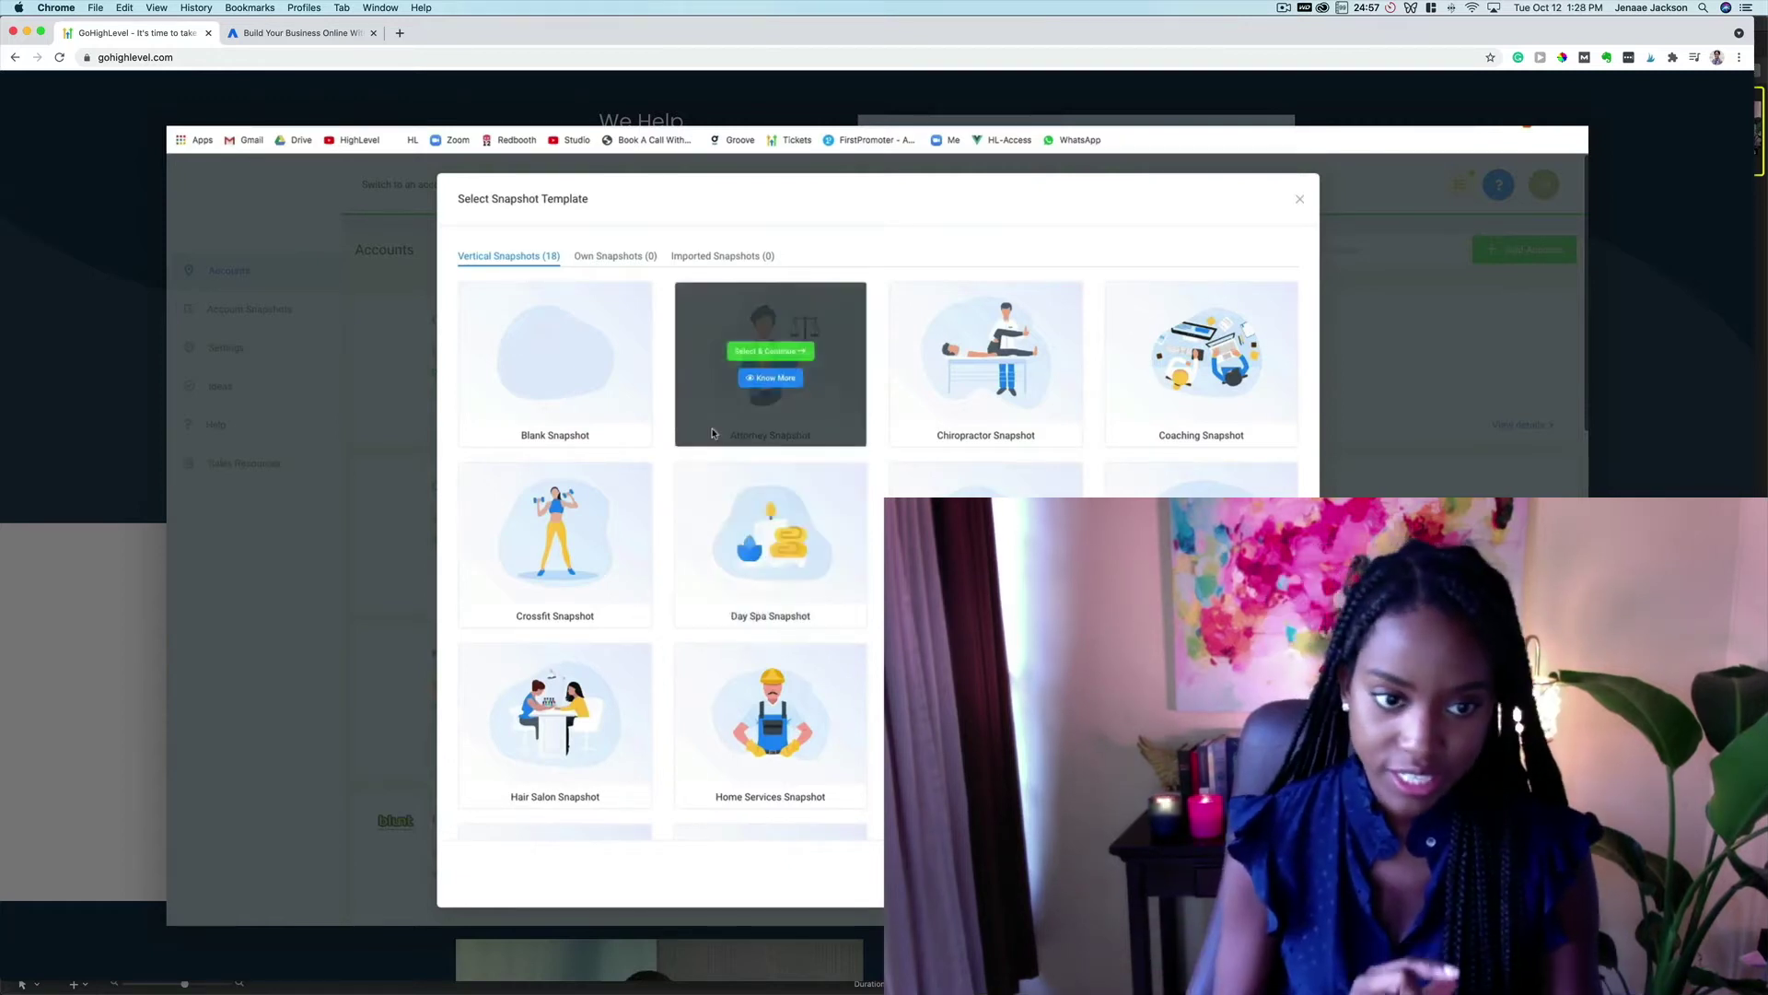
pyautogui.click(772, 379)
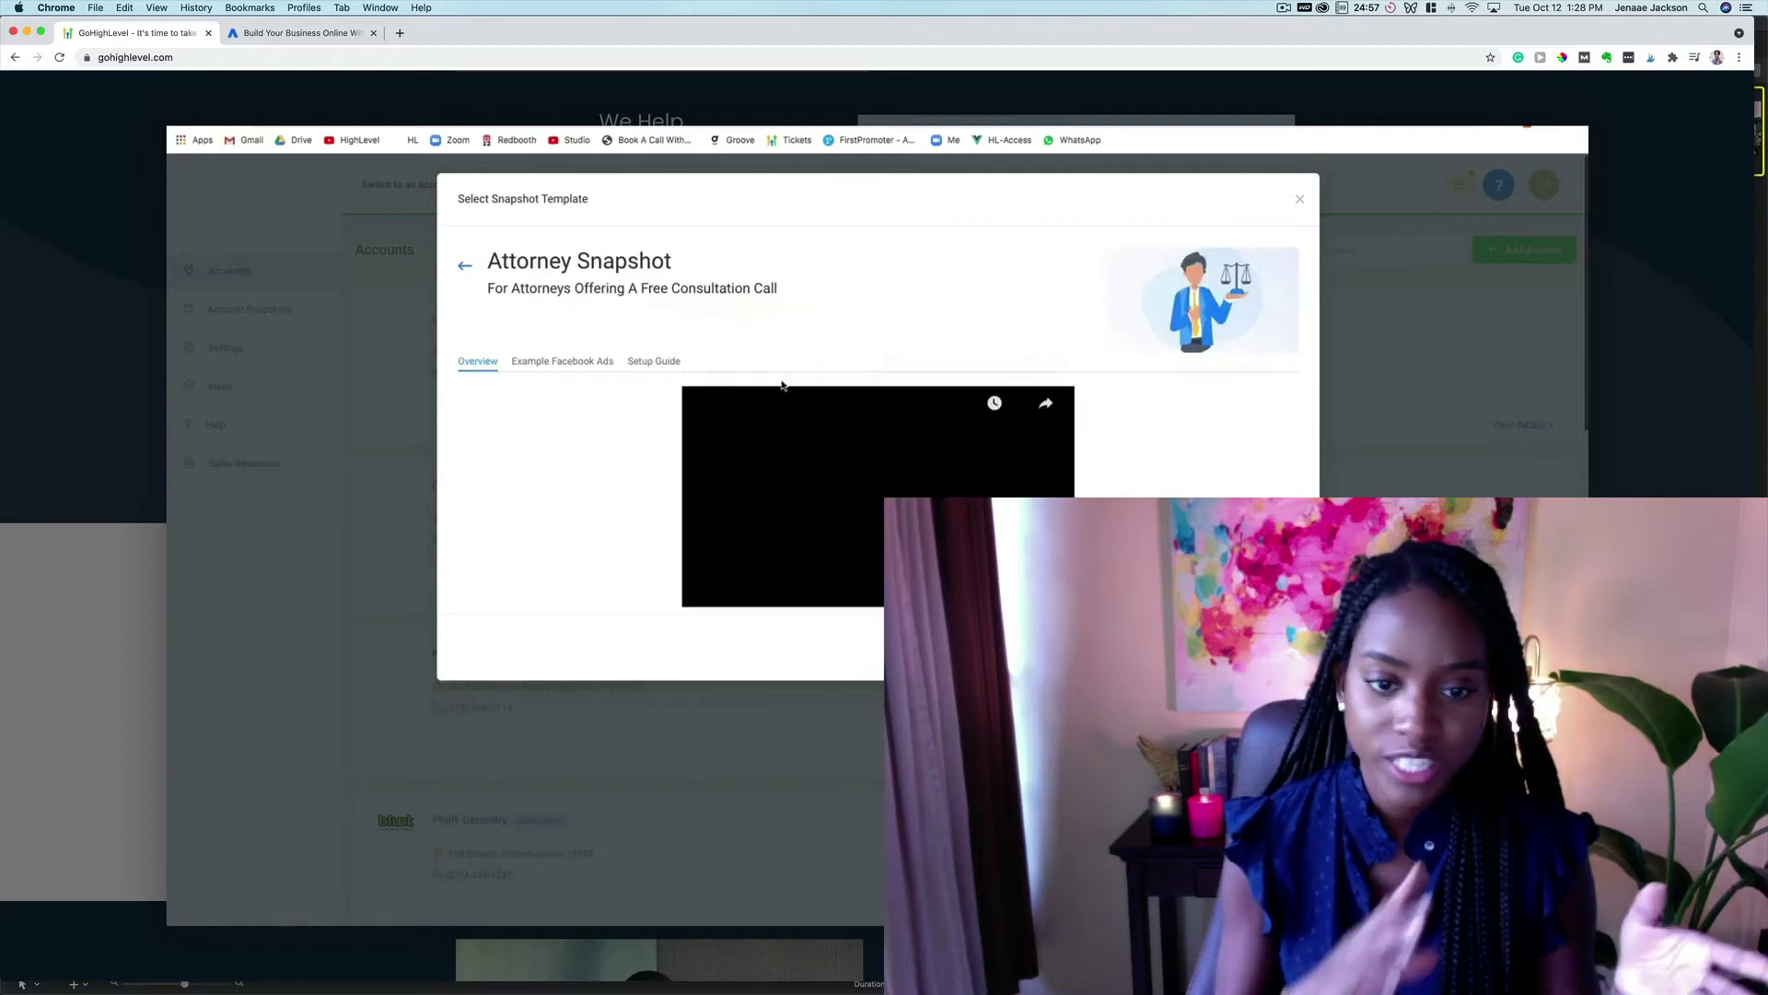
pyautogui.click(659, 363)
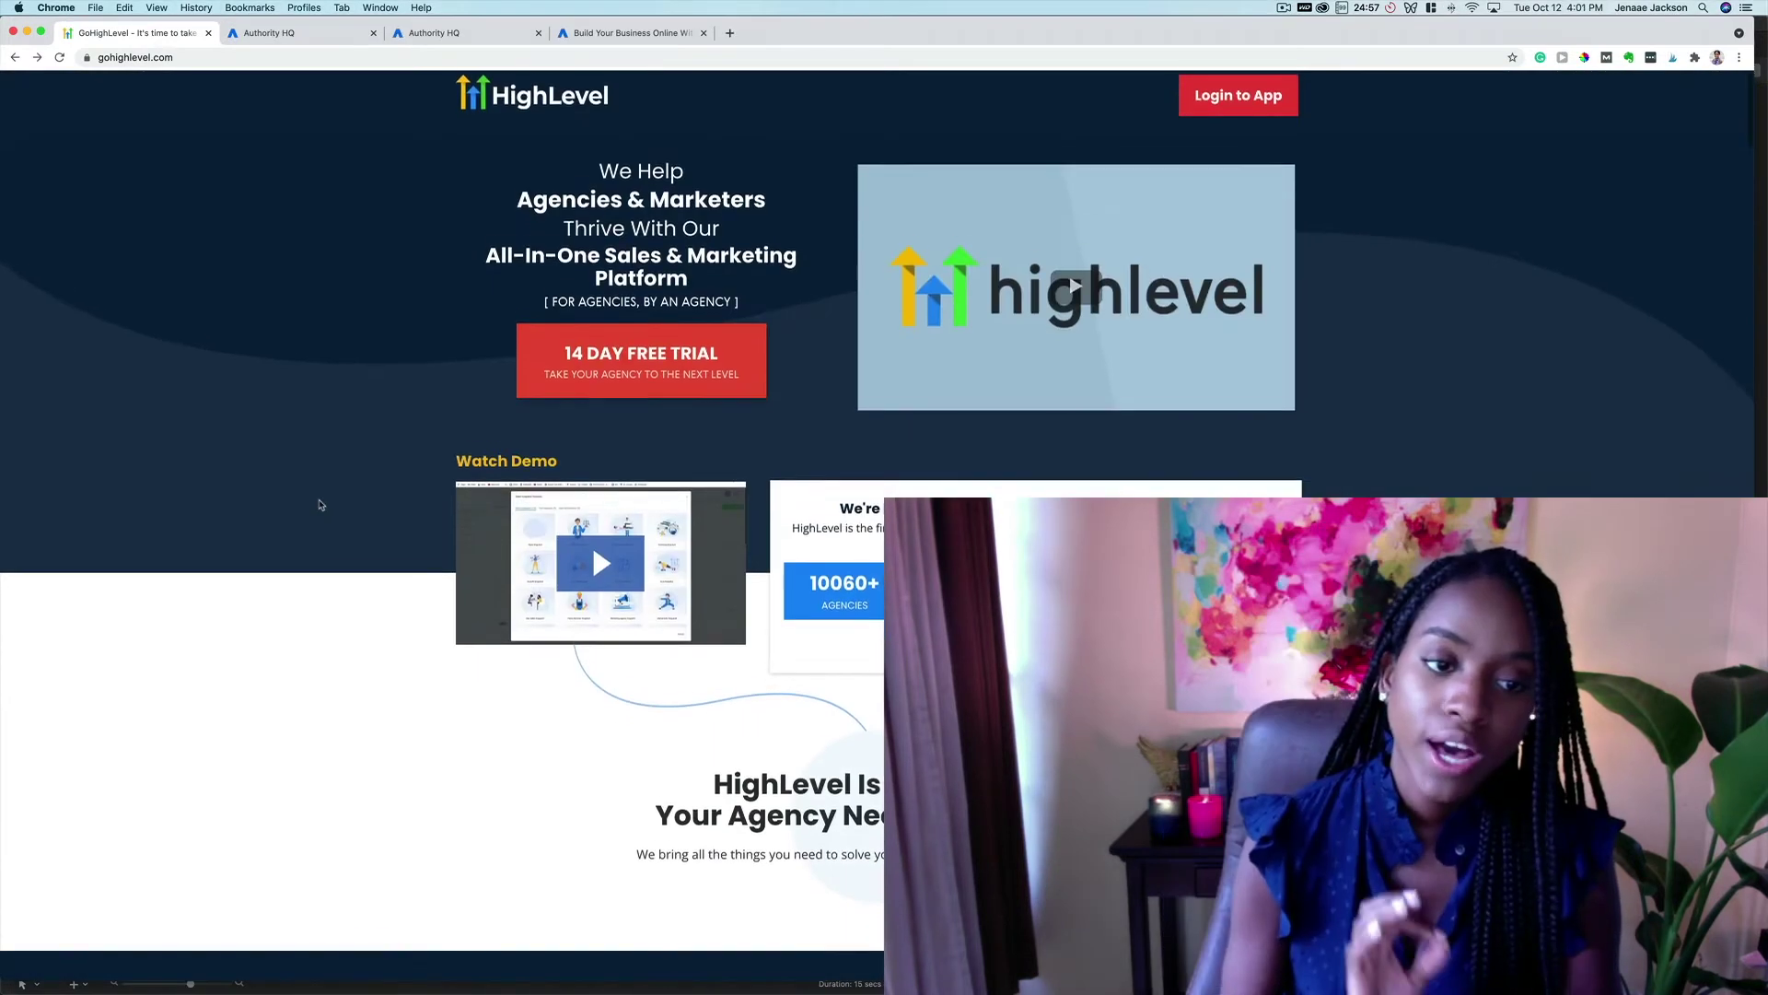
# Scroll down the gohighlevel.com homepage to the $97 Agency Starter pricing plan.
pyautogui.scroll(-1, 320, 505)
pyautogui.scroll(-1, 320, 504)
pyautogui.scroll(-1, 321, 505)
pyautogui.scroll(-1, 320, 504)
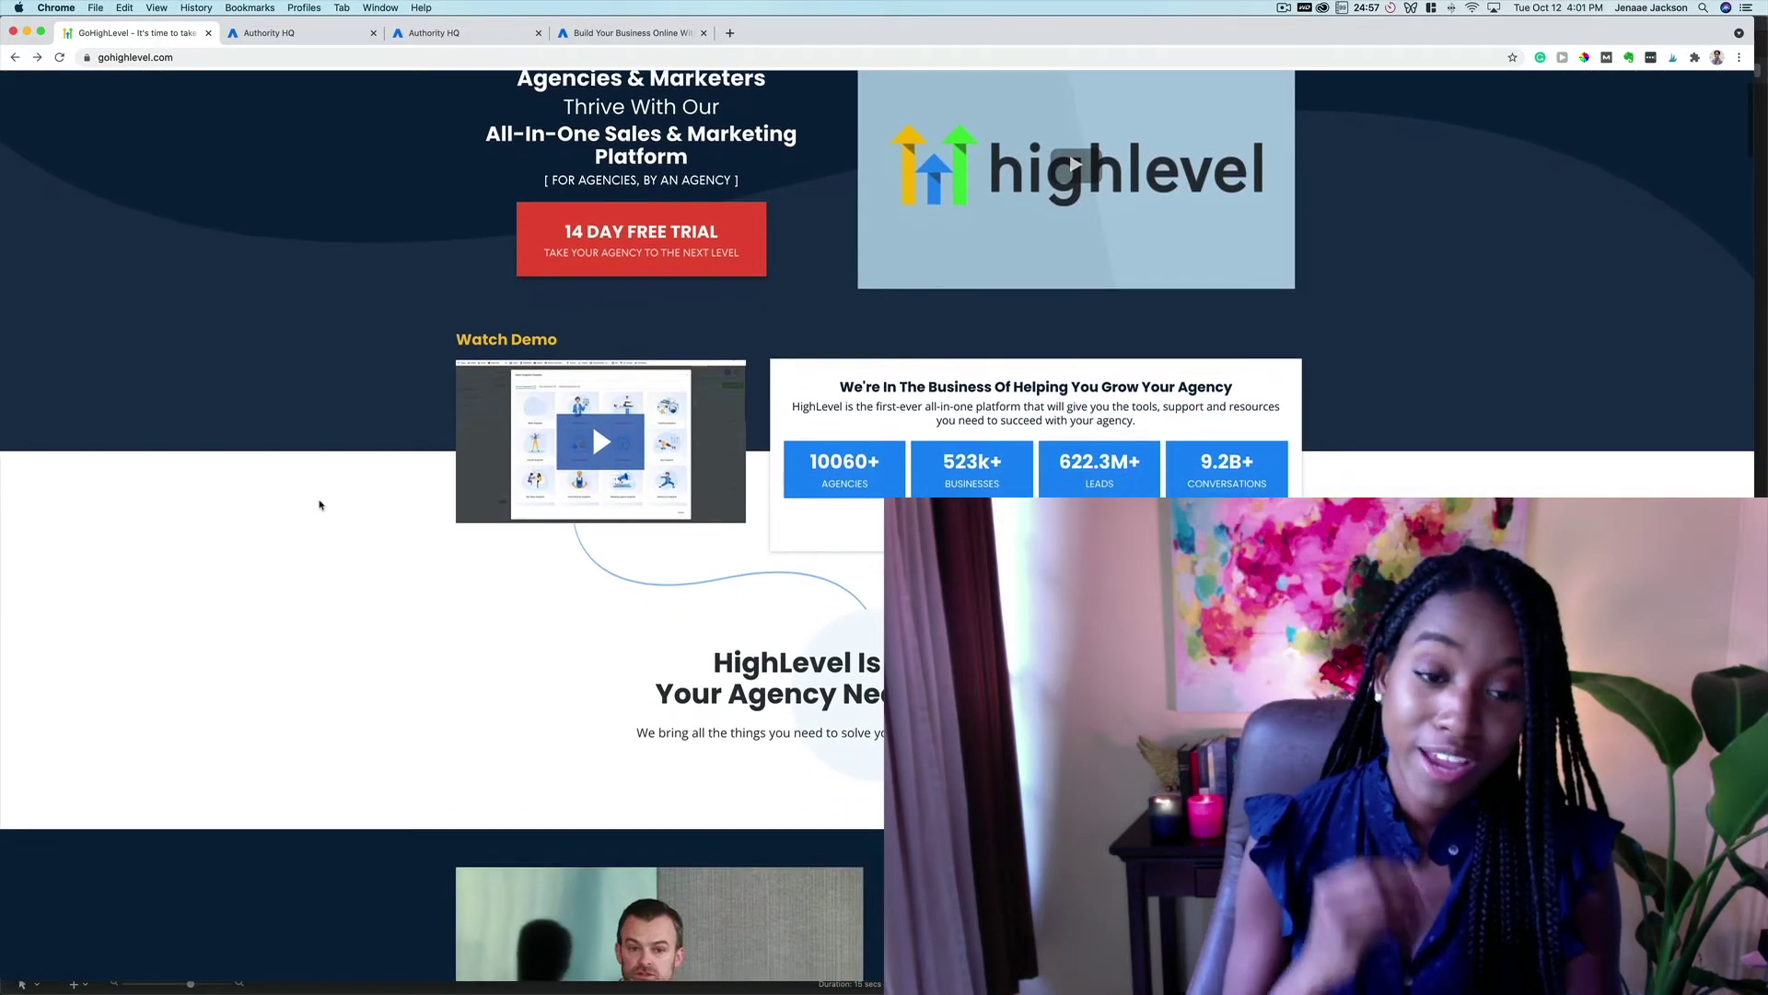
pyautogui.scroll(-1, 320, 505)
pyautogui.scroll(-1, 320, 504)
pyautogui.scroll(-2, 320, 505)
pyautogui.scroll(-1, 321, 505)
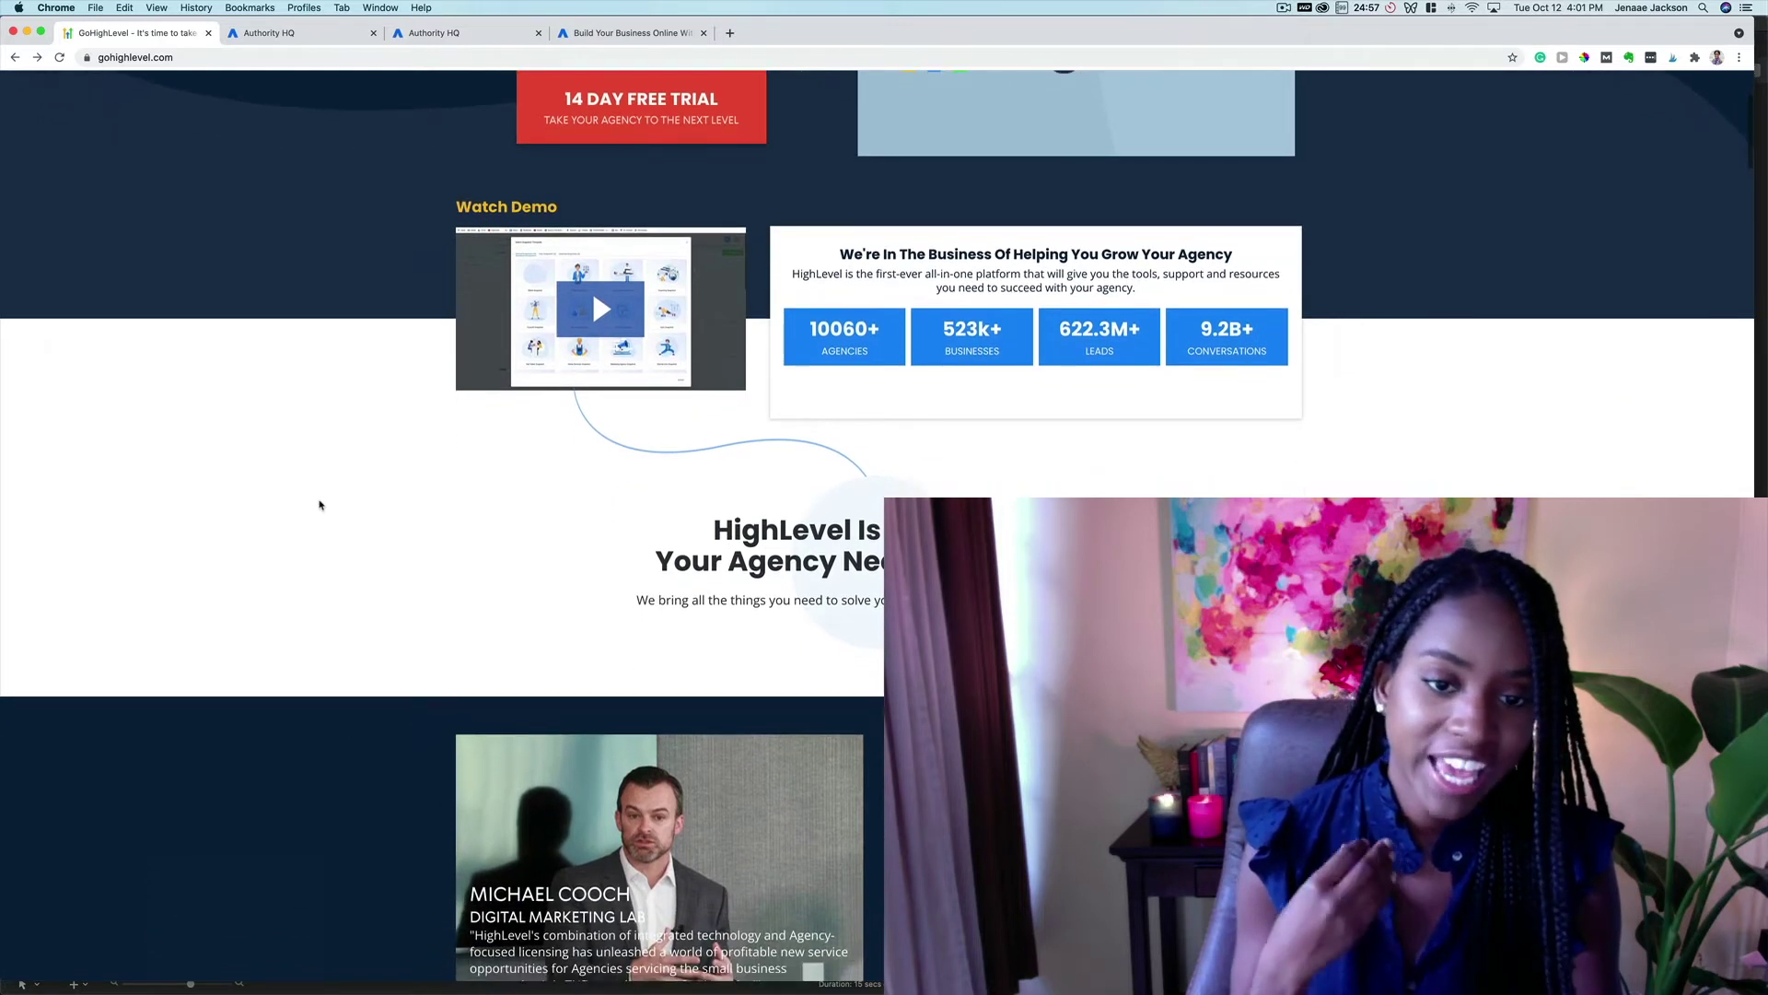
pyautogui.scroll(-1, 320, 505)
pyautogui.scroll(-5, 321, 504)
pyautogui.scroll(-3, 320, 504)
pyautogui.scroll(-1, 320, 505)
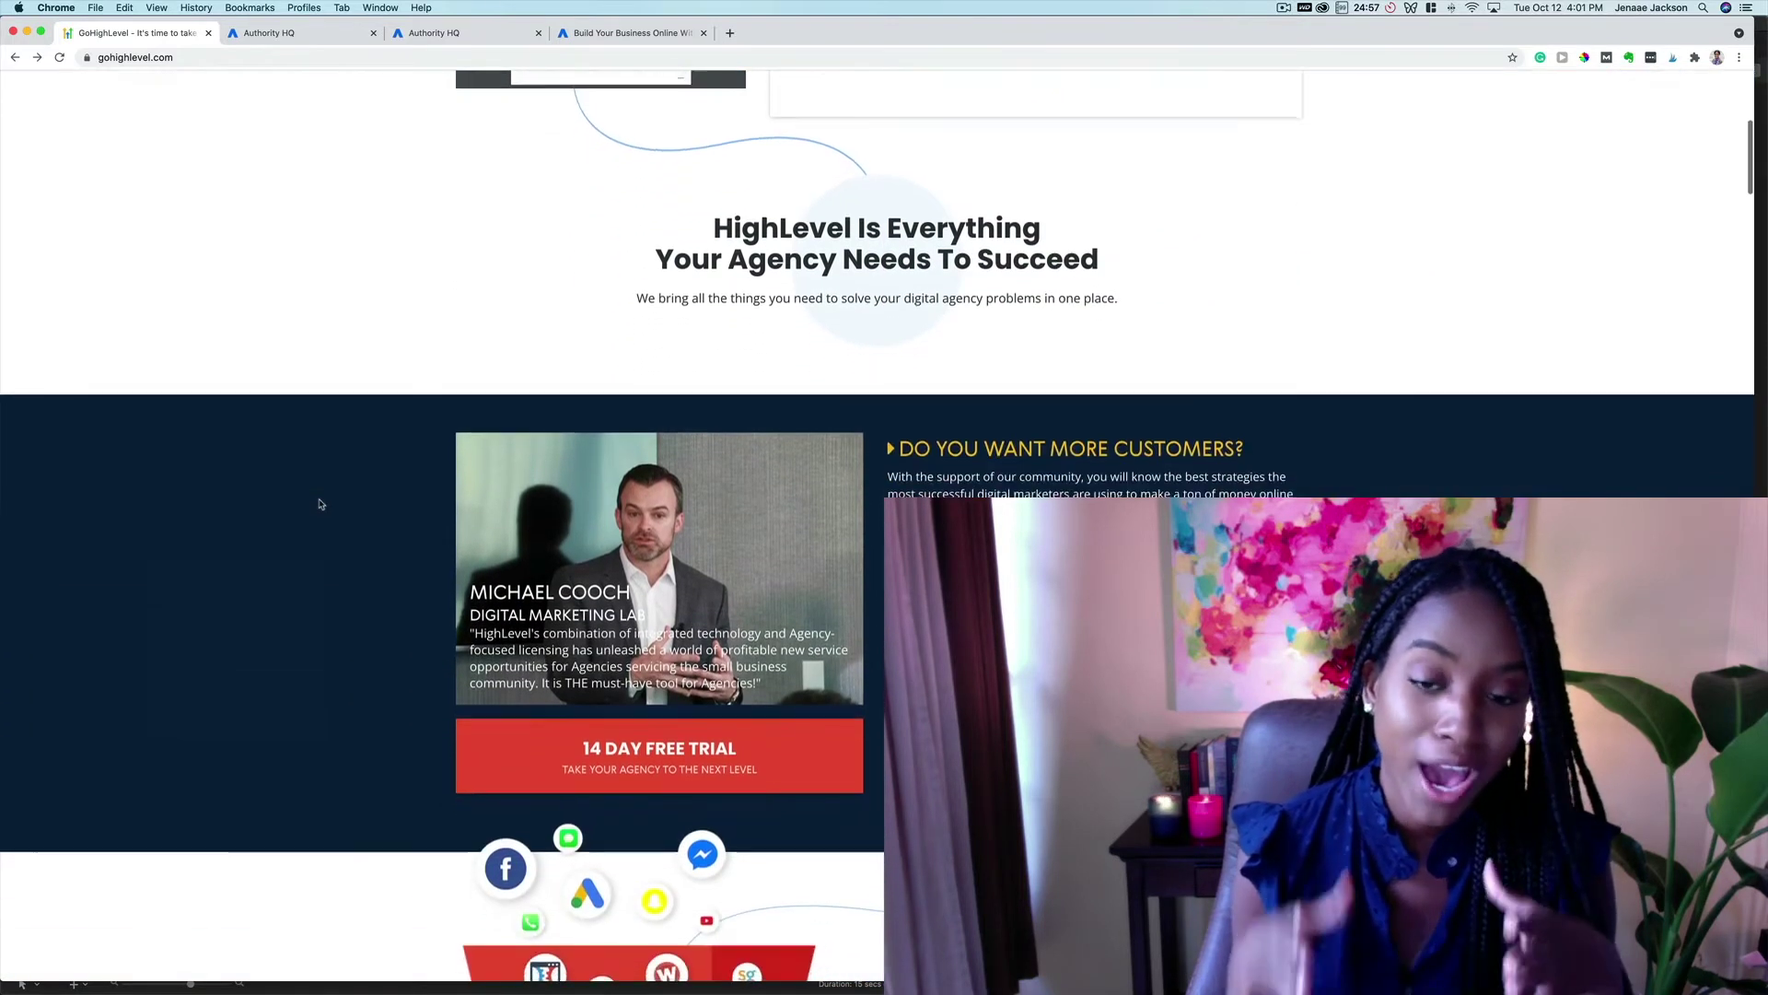
pyautogui.scroll(-5, 320, 504)
pyautogui.scroll(-2, 321, 504)
pyautogui.scroll(-6, 320, 505)
pyautogui.scroll(-2, 320, 505)
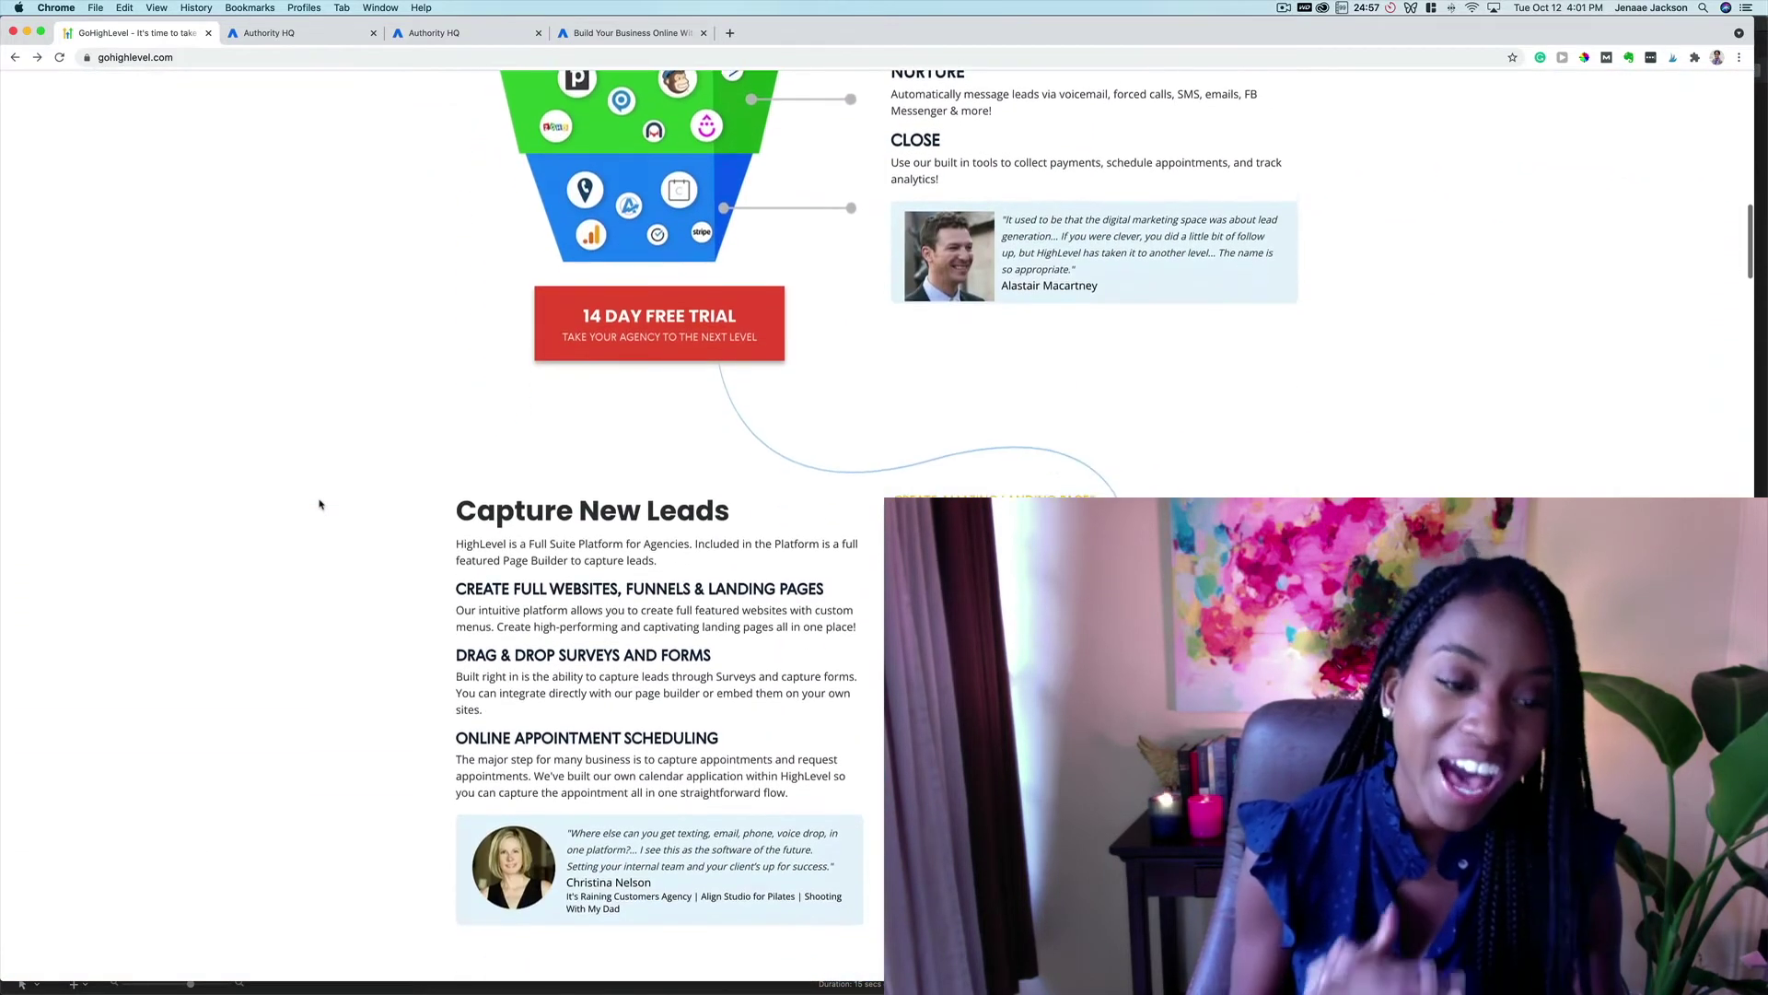
pyautogui.scroll(-1, 320, 504)
pyautogui.scroll(-3, 321, 504)
pyautogui.scroll(-2, 320, 504)
pyautogui.scroll(-1, 321, 505)
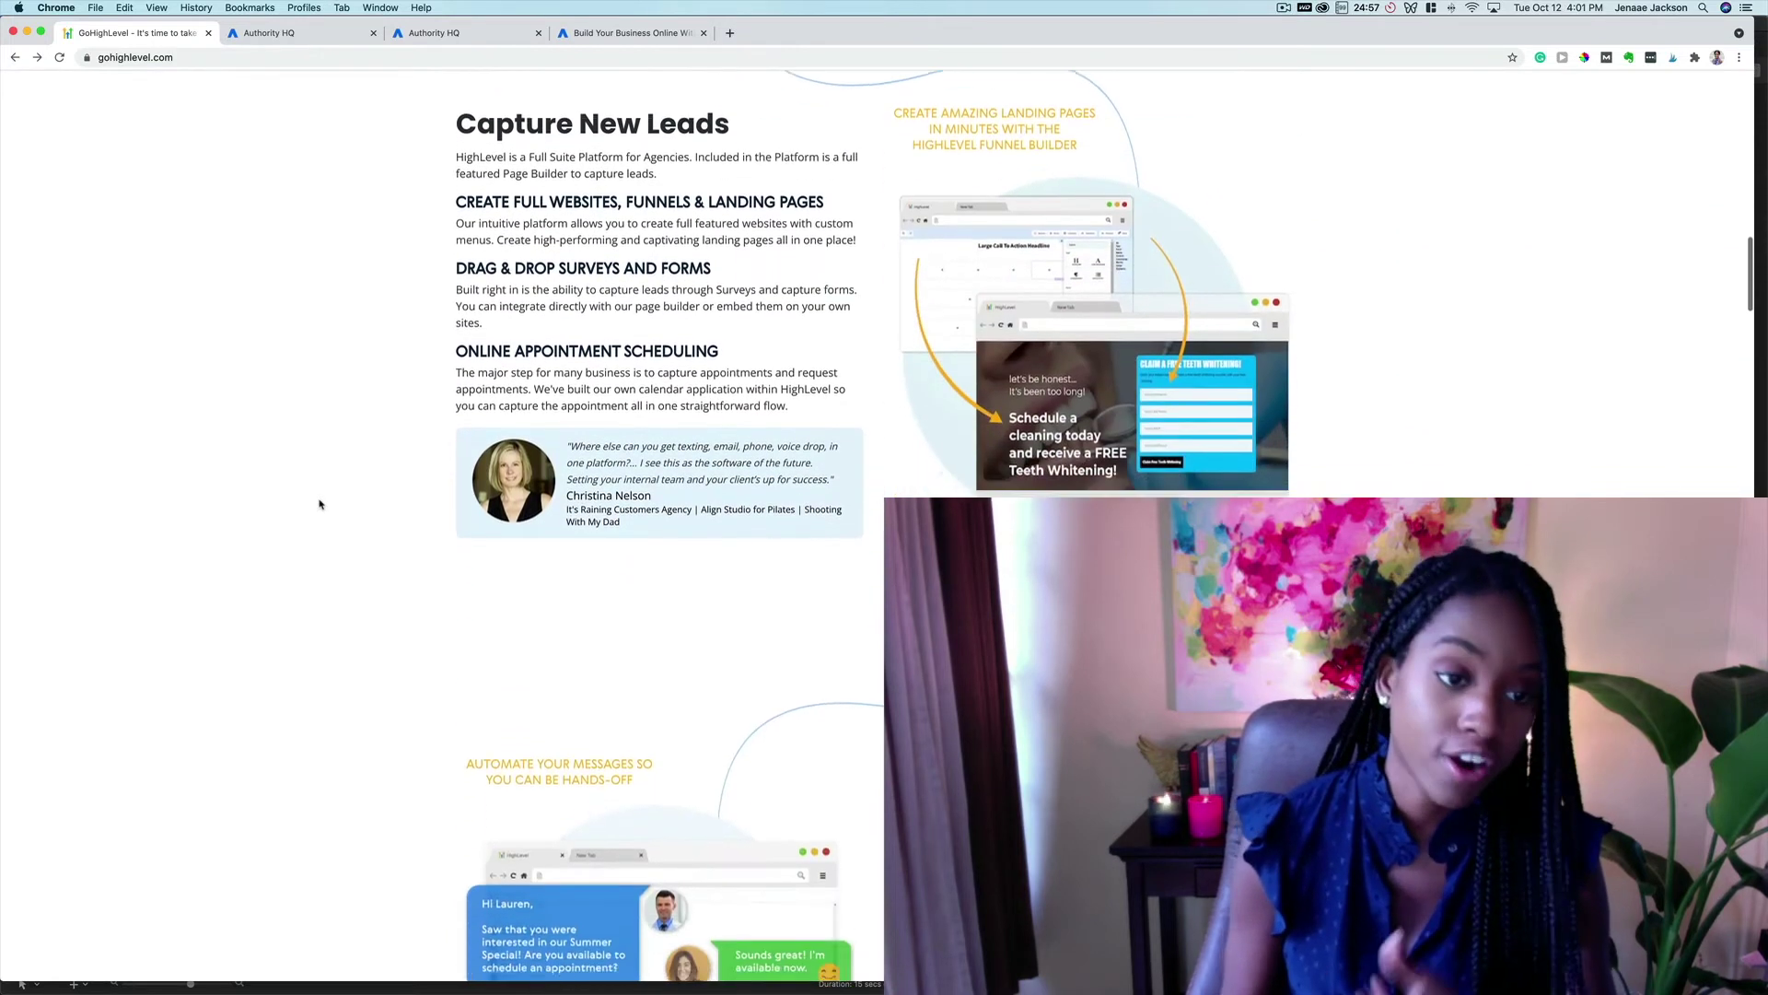
pyautogui.scroll(-2, 320, 504)
pyautogui.scroll(-1, 321, 505)
pyautogui.scroll(-4, 320, 505)
pyautogui.scroll(-2, 320, 505)
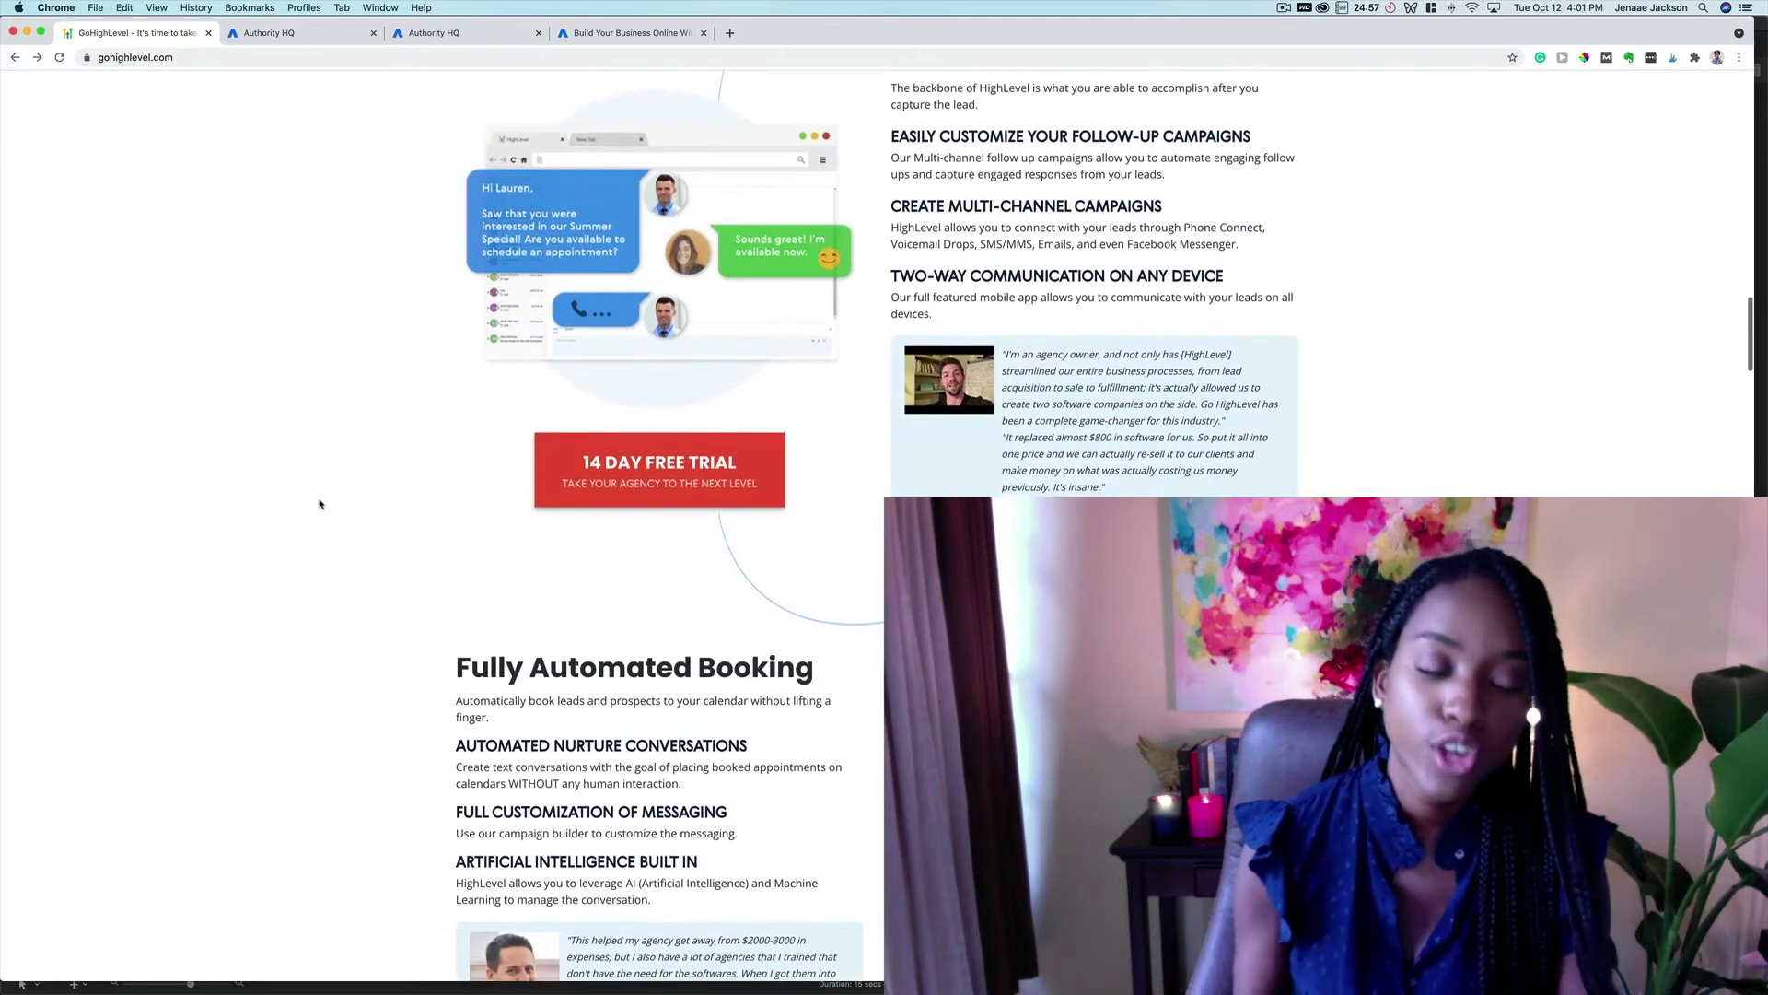
pyautogui.scroll(-1, 321, 505)
pyautogui.scroll(-4, 321, 505)
pyautogui.scroll(-2, 320, 505)
pyautogui.scroll(-6, 321, 505)
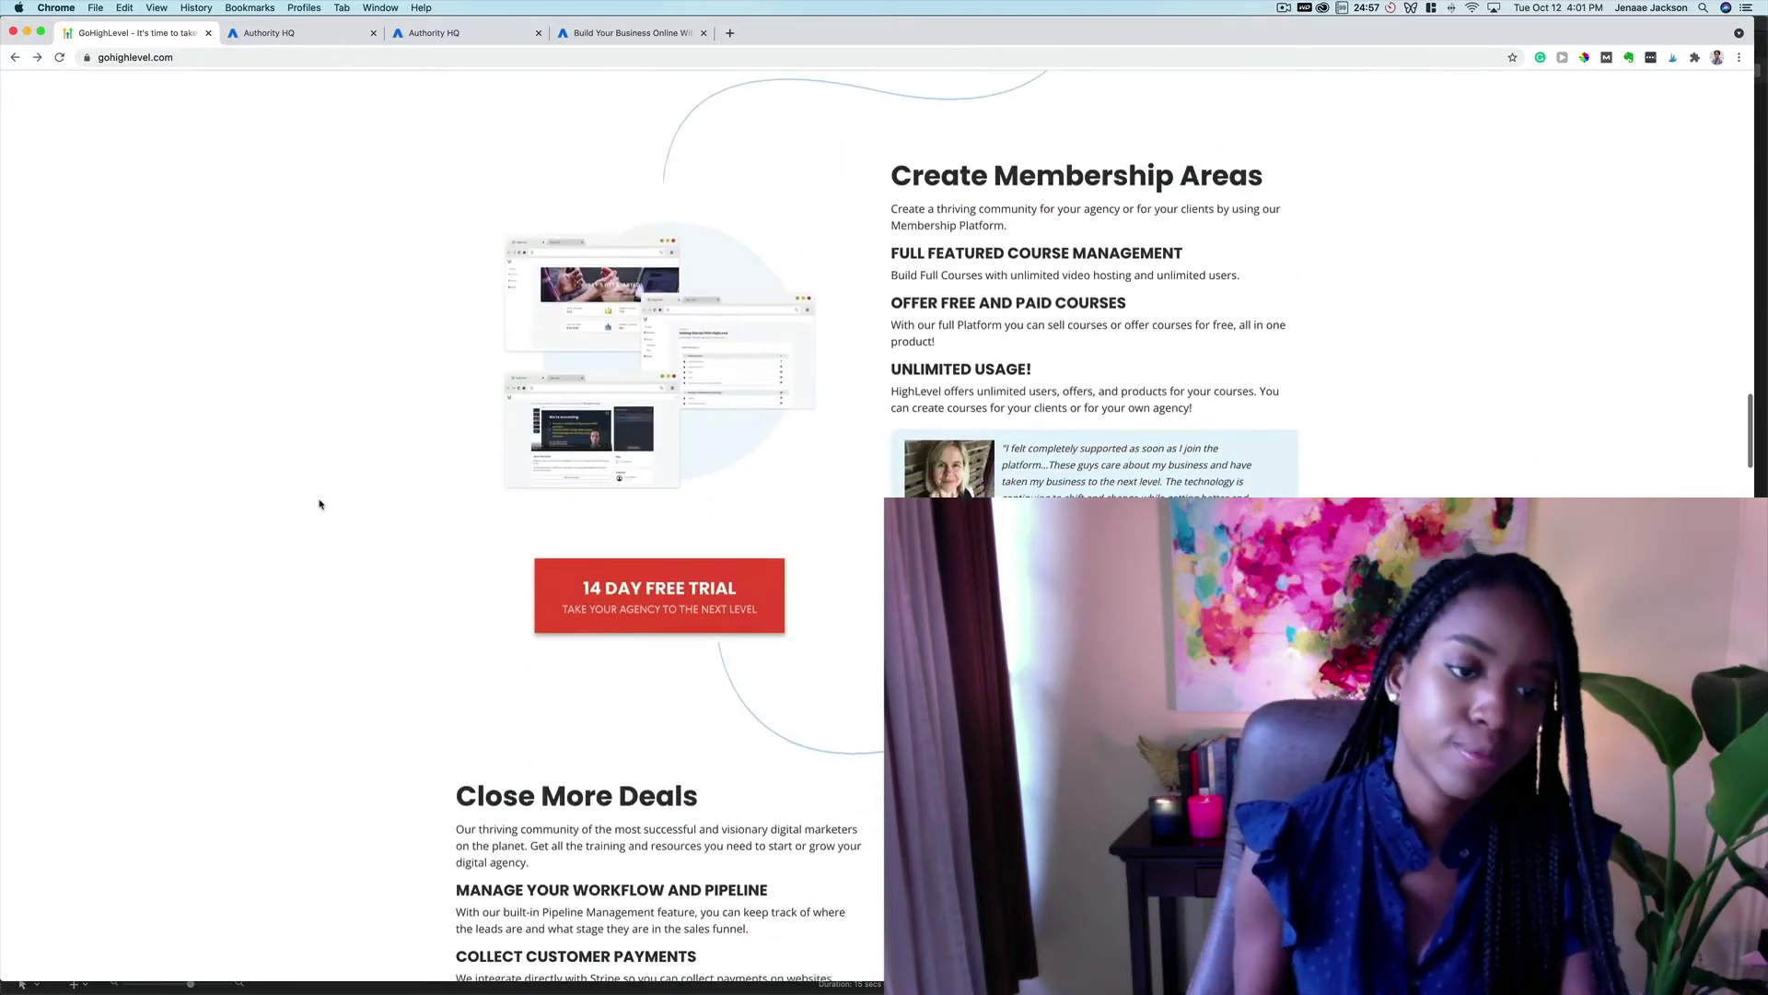
pyautogui.scroll(-6, 320, 505)
pyautogui.scroll(-4, 320, 505)
pyautogui.scroll(-5, 320, 504)
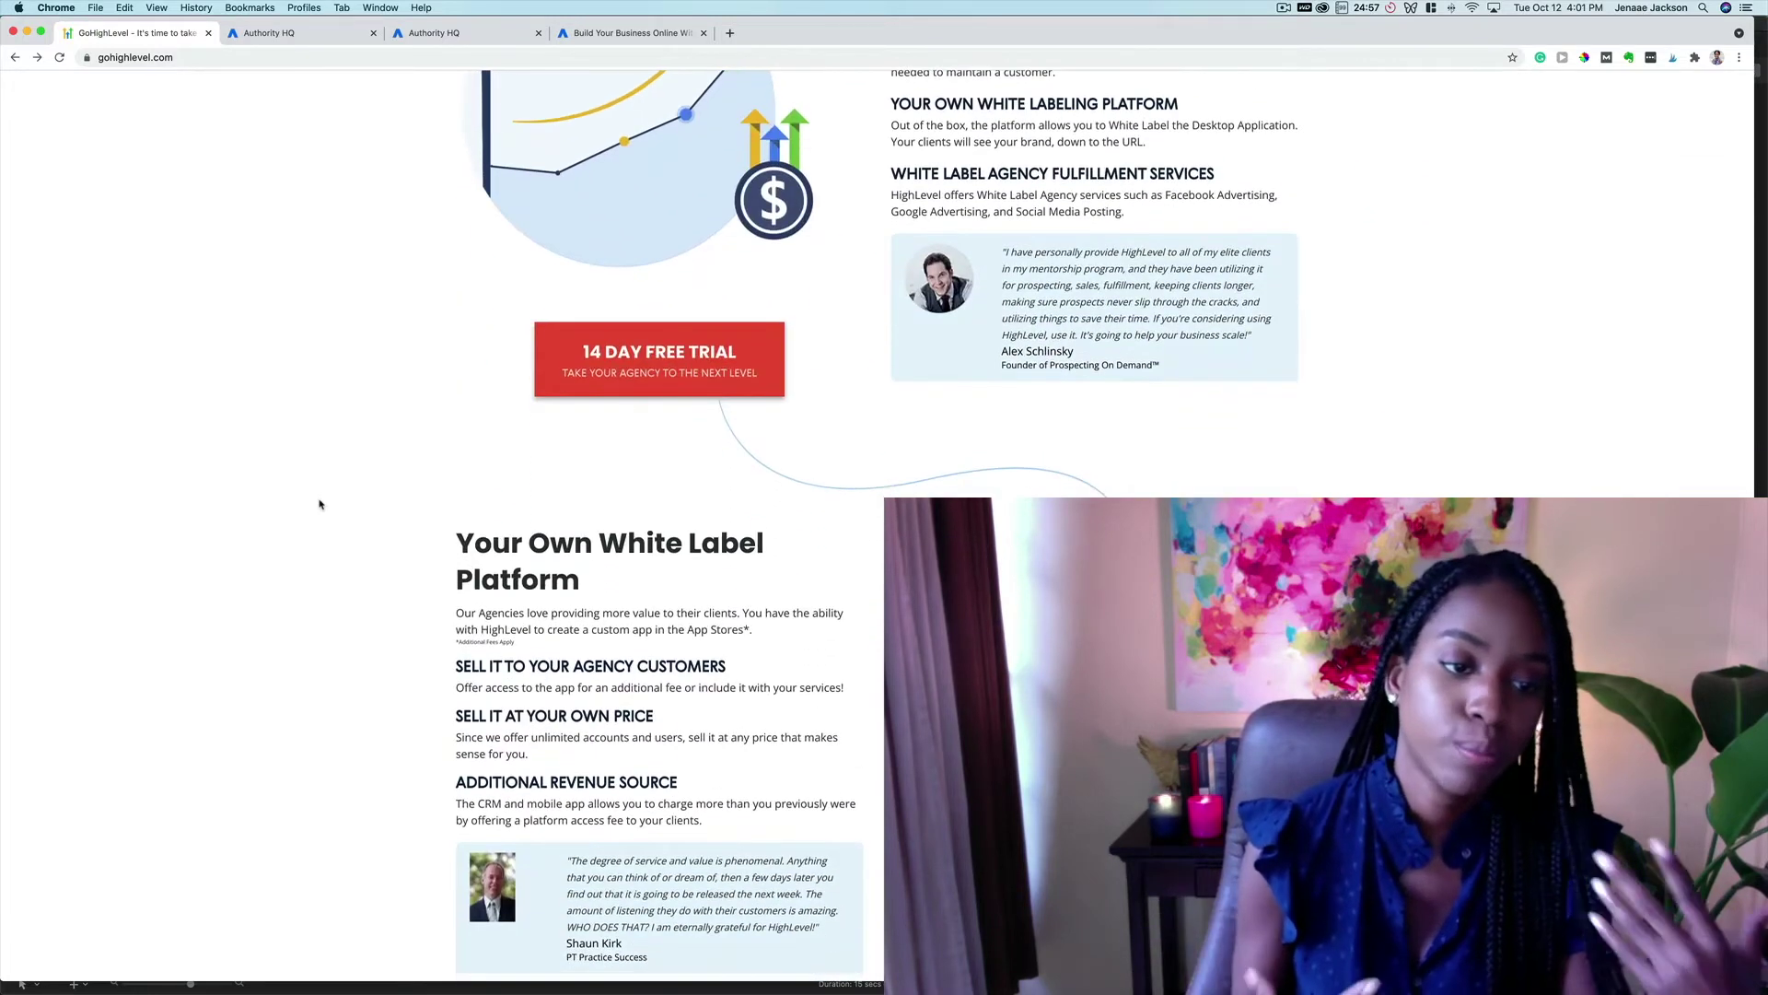
pyautogui.scroll(-1, 321, 504)
pyautogui.scroll(-3, 320, 505)
pyautogui.scroll(-3, 321, 505)
pyautogui.scroll(-6, 320, 505)
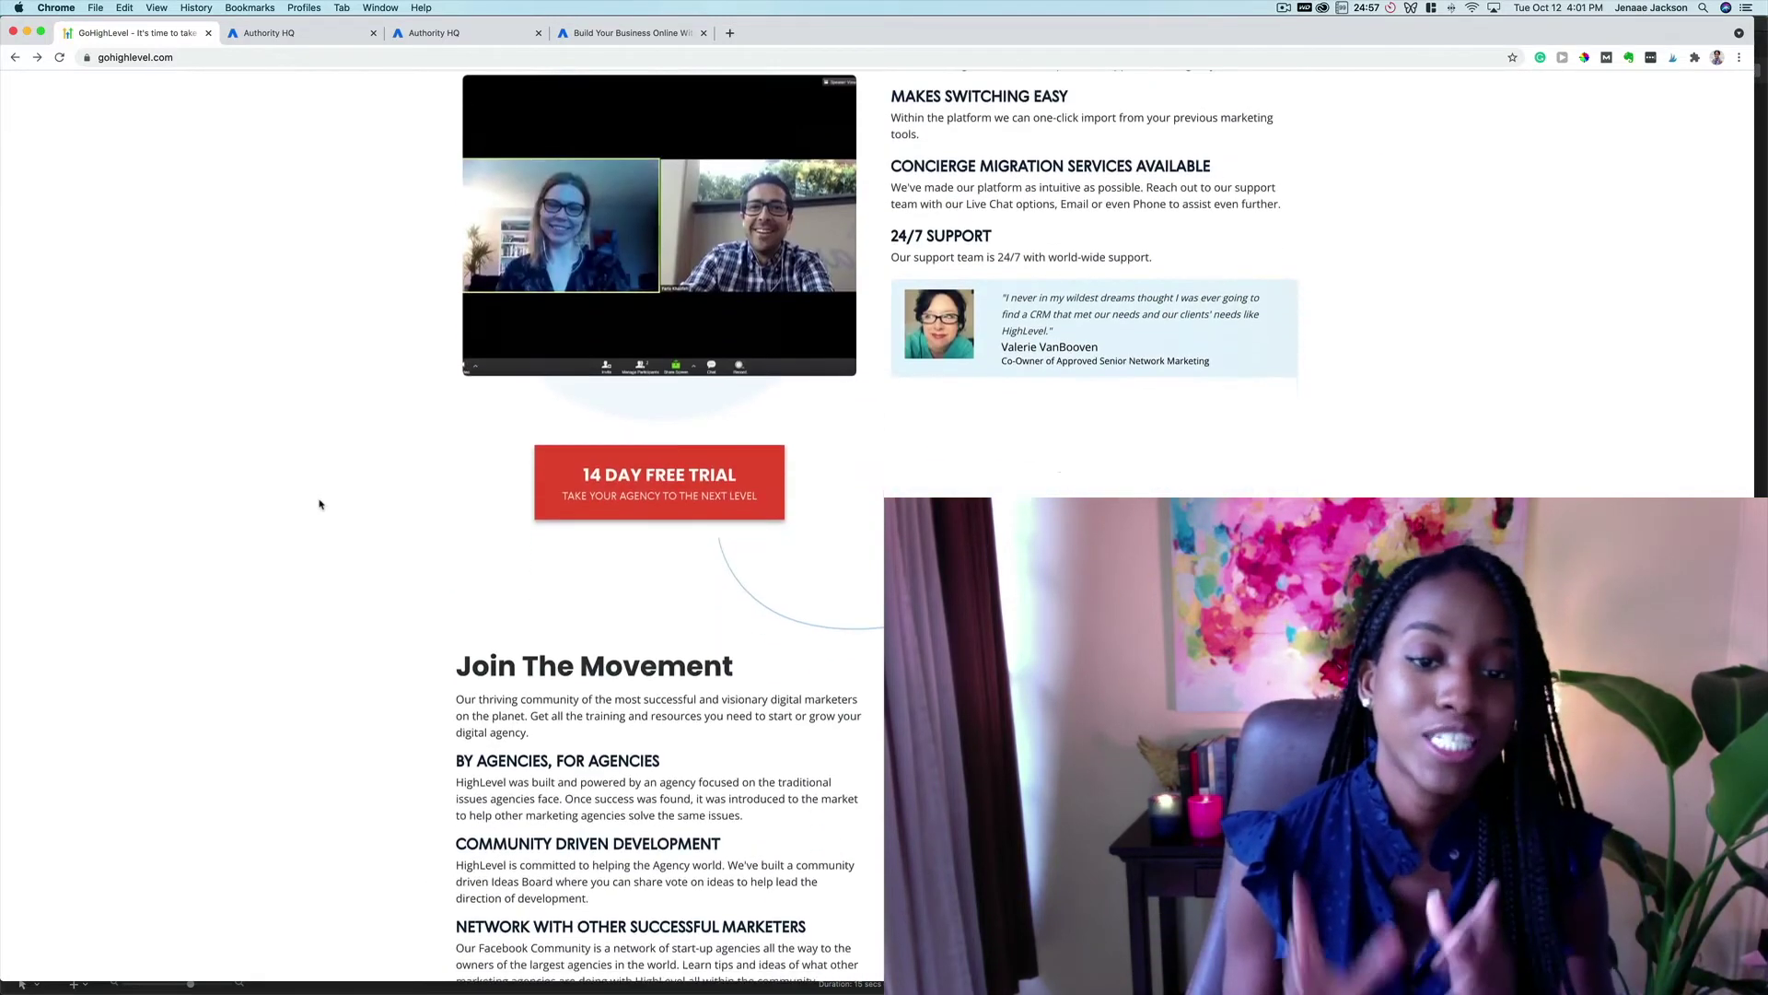
pyautogui.scroll(-5, 320, 504)
pyautogui.scroll(-5, 320, 504)
pyautogui.scroll(-6, 320, 505)
pyautogui.scroll(-1, 321, 504)
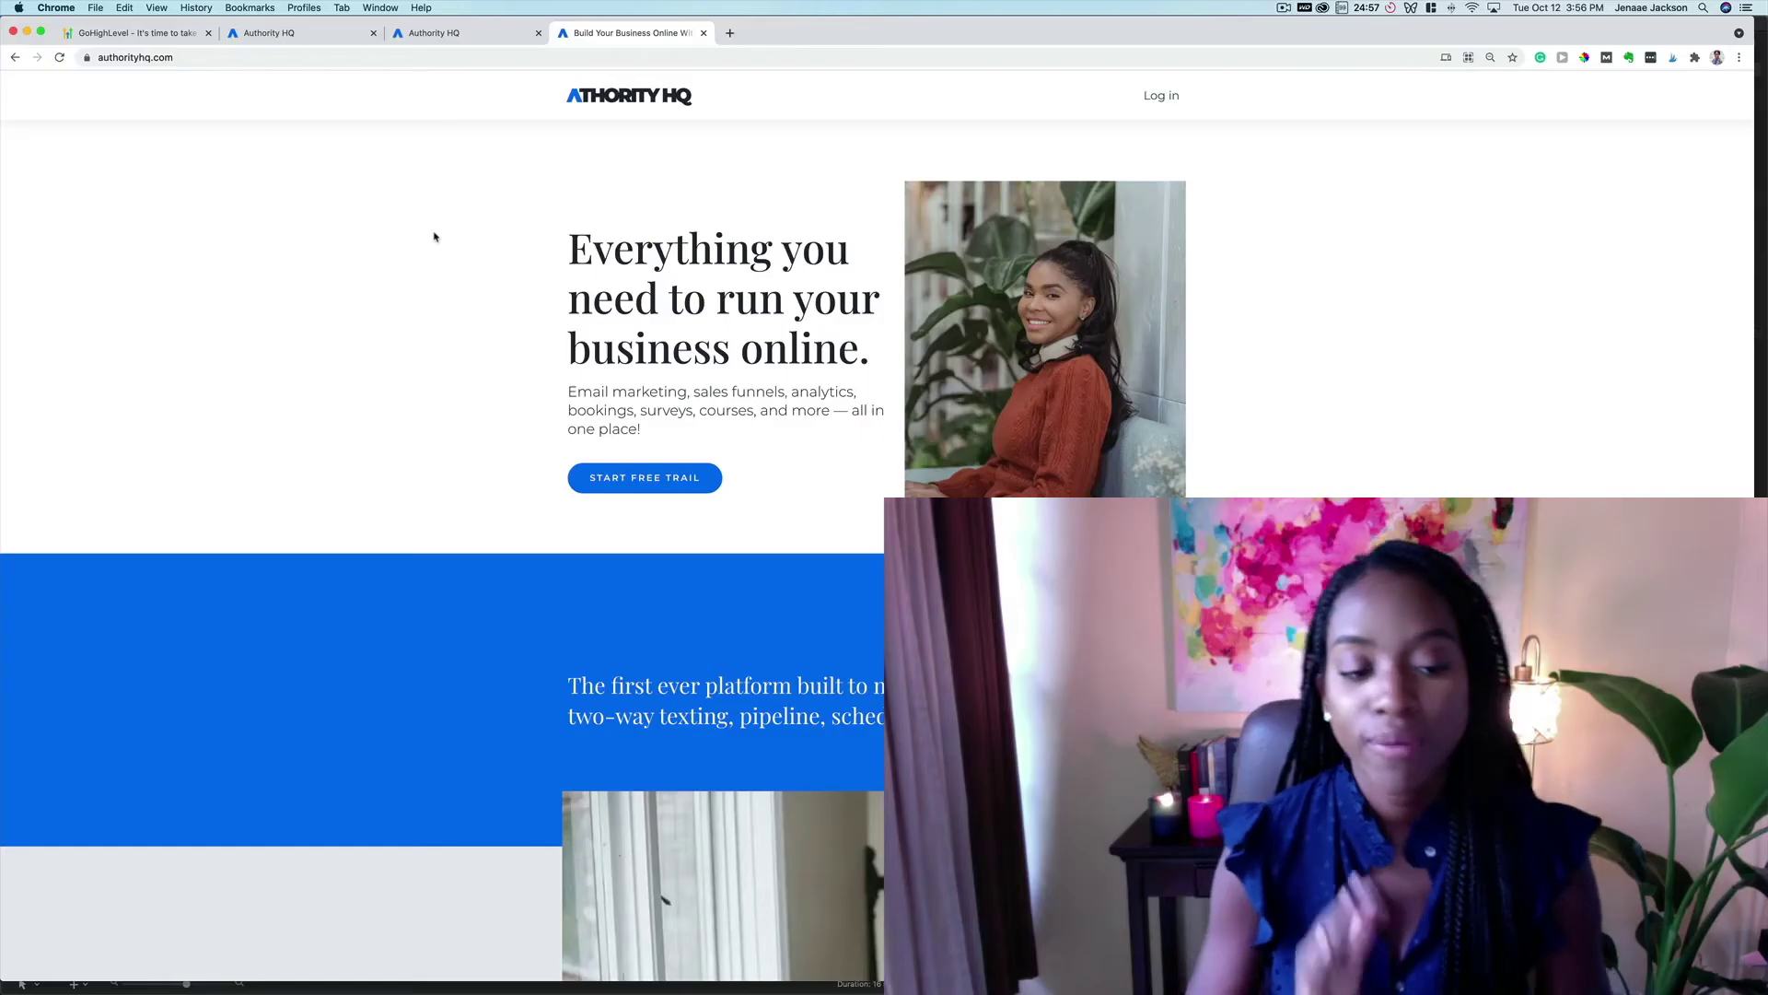
# Scroll the Authority HQ homepage through features and integrations to the Essentials and Growth plans.
pyautogui.scroll(-2, 435, 237)
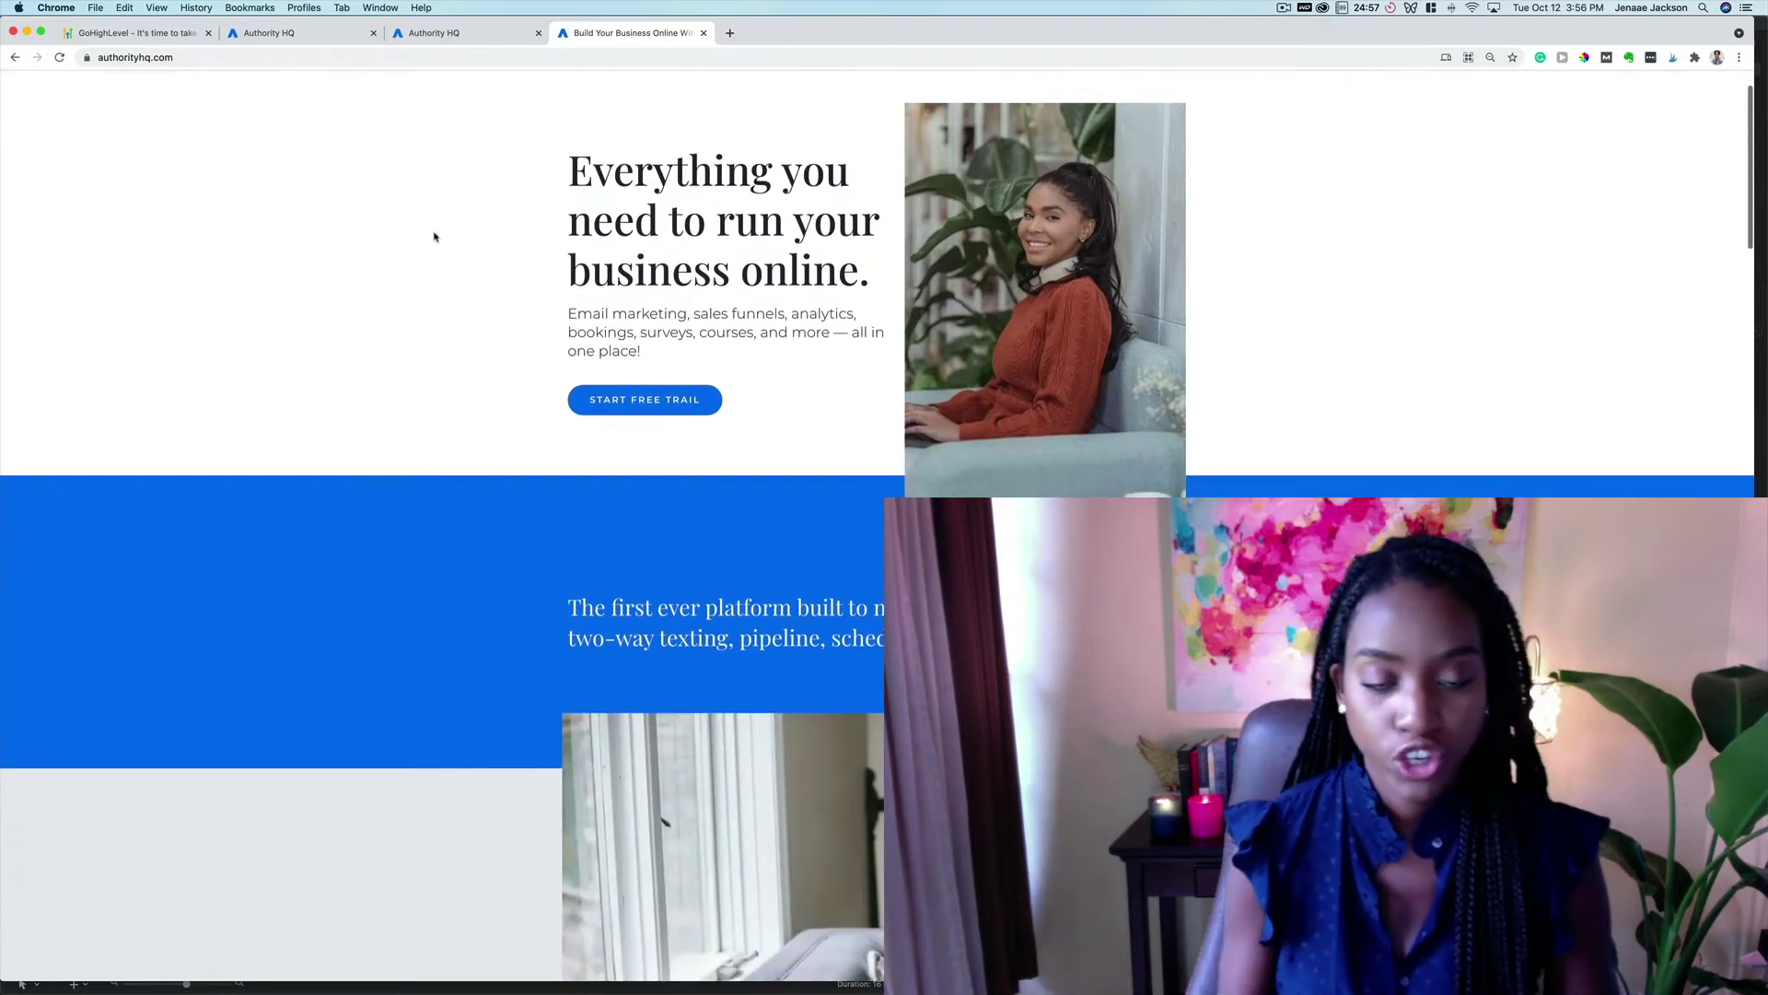
pyautogui.scroll(-1, 434, 236)
pyautogui.scroll(-2, 435, 236)
pyautogui.scroll(-5, 434, 236)
pyautogui.scroll(-5, 436, 235)
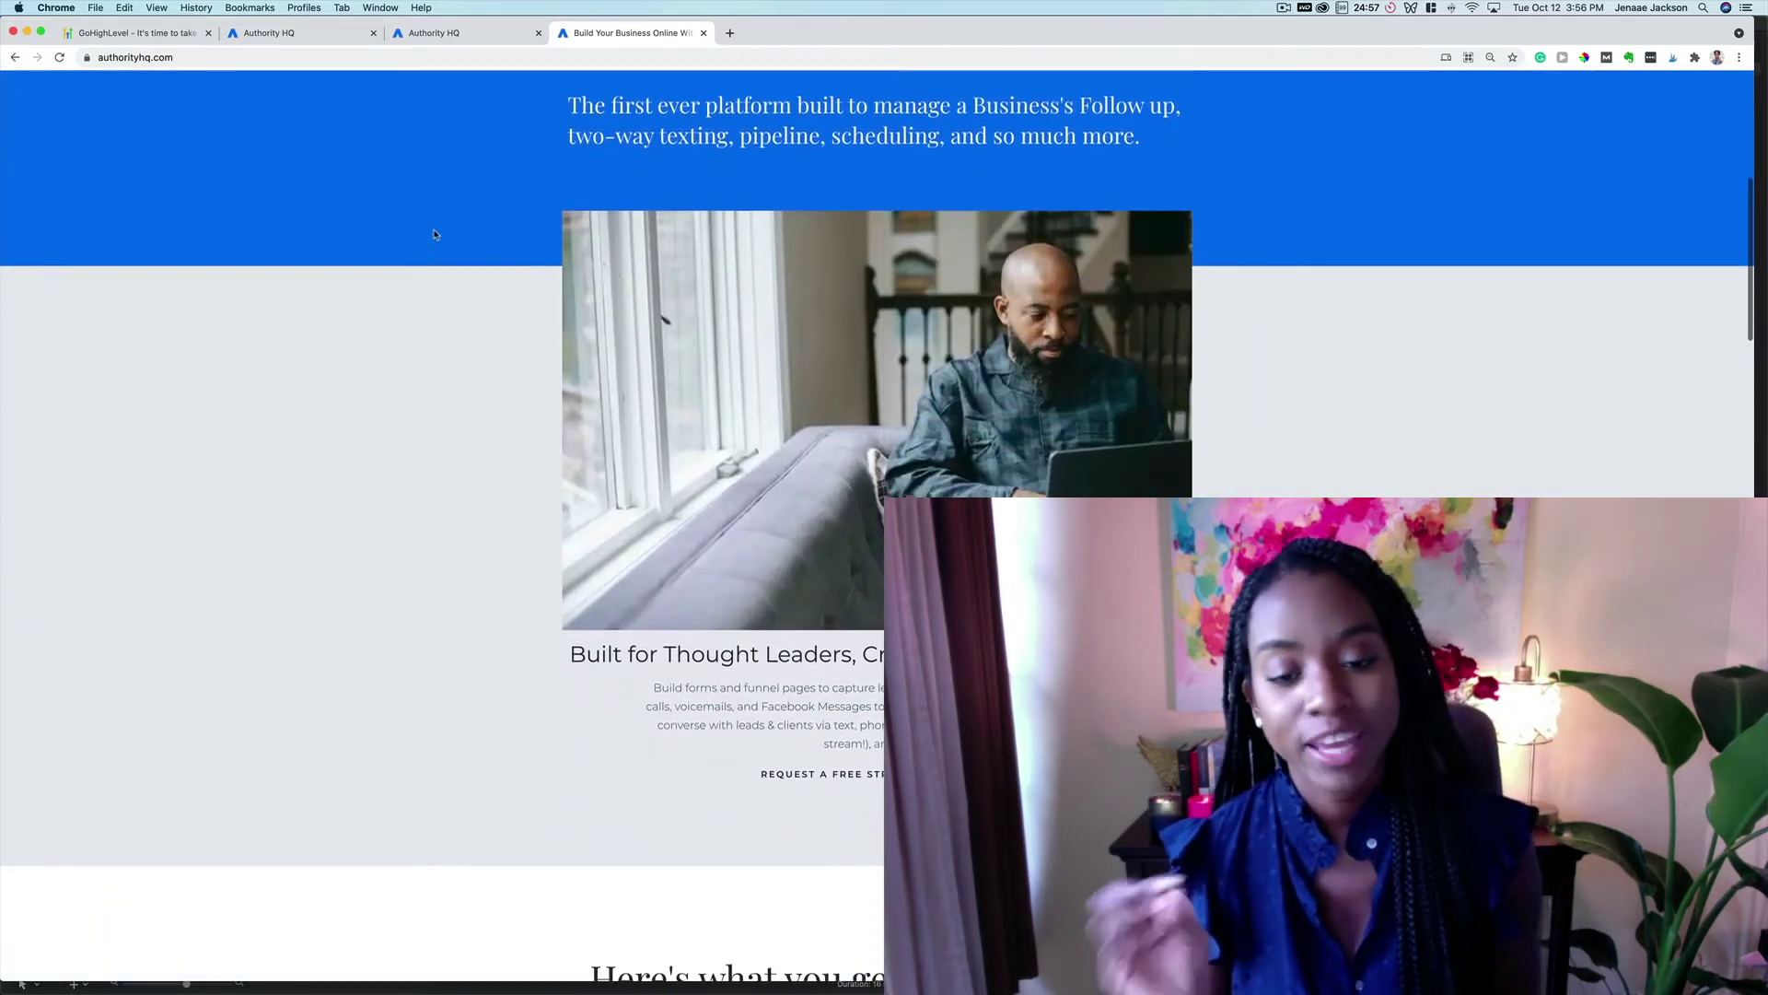
pyautogui.scroll(-1, 435, 235)
pyautogui.scroll(-3, 435, 235)
pyautogui.scroll(-2, 435, 235)
pyautogui.scroll(-3, 435, 234)
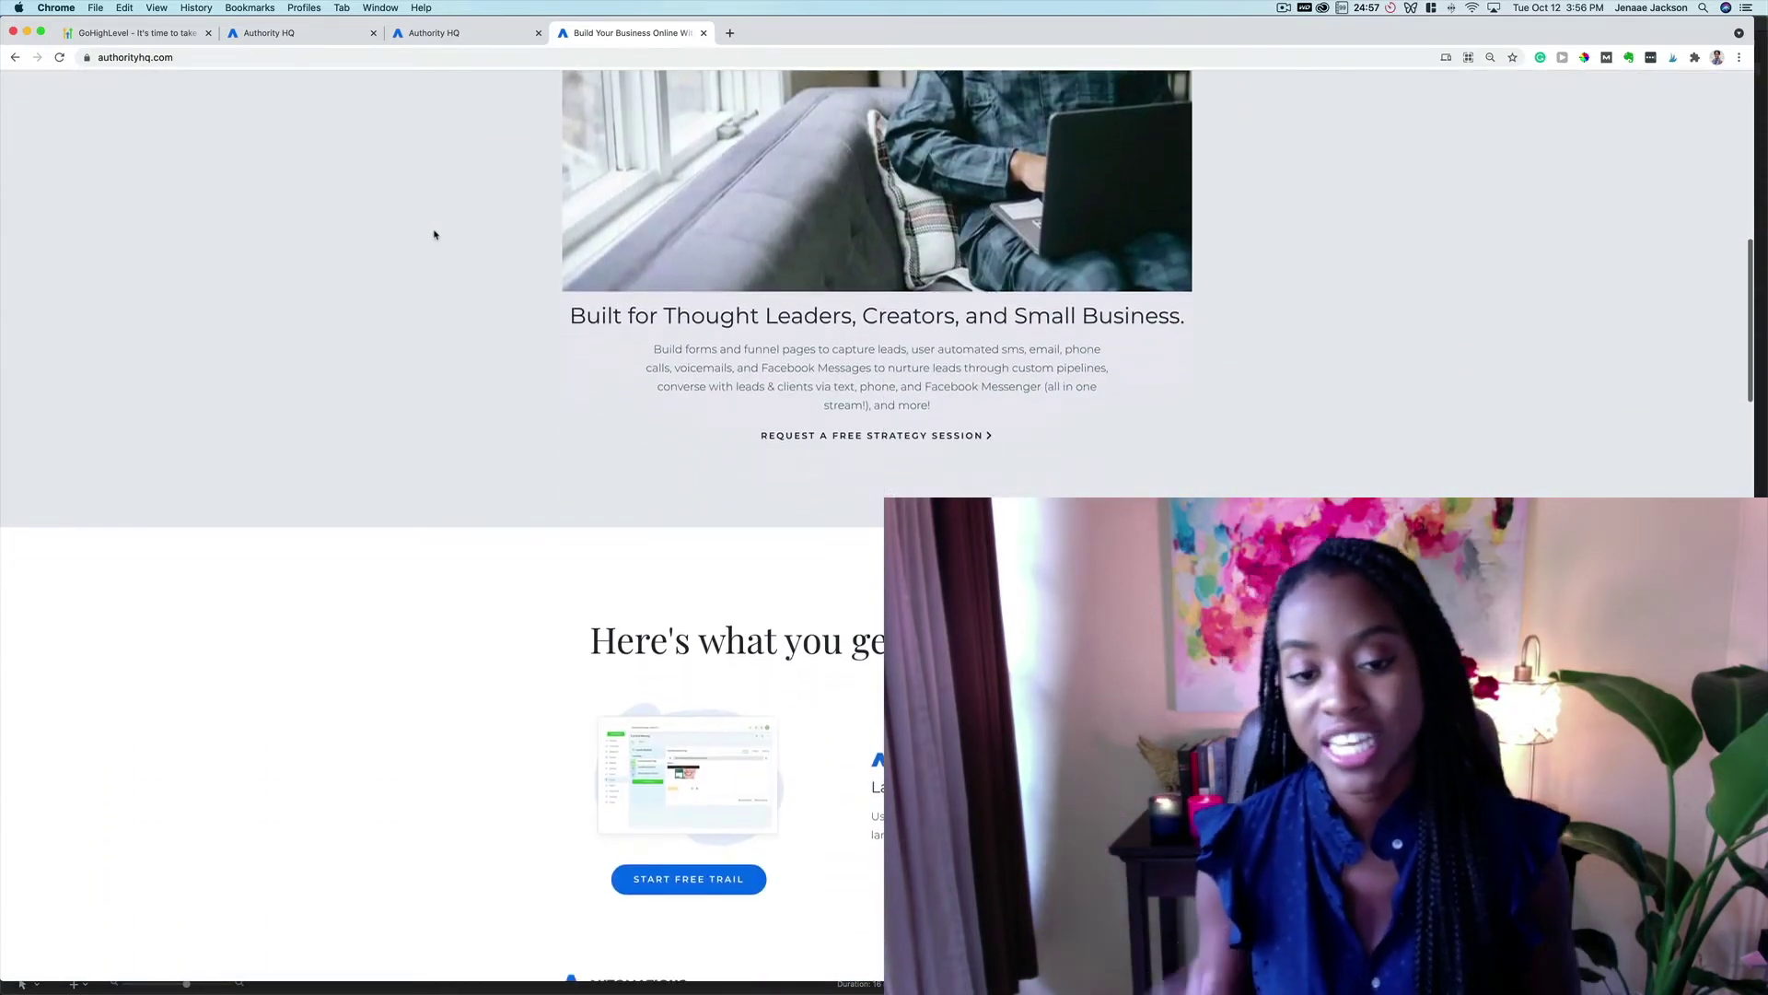
pyautogui.scroll(-3, 434, 235)
pyautogui.scroll(-4, 435, 235)
pyautogui.scroll(-3, 435, 234)
pyautogui.scroll(-5, 435, 235)
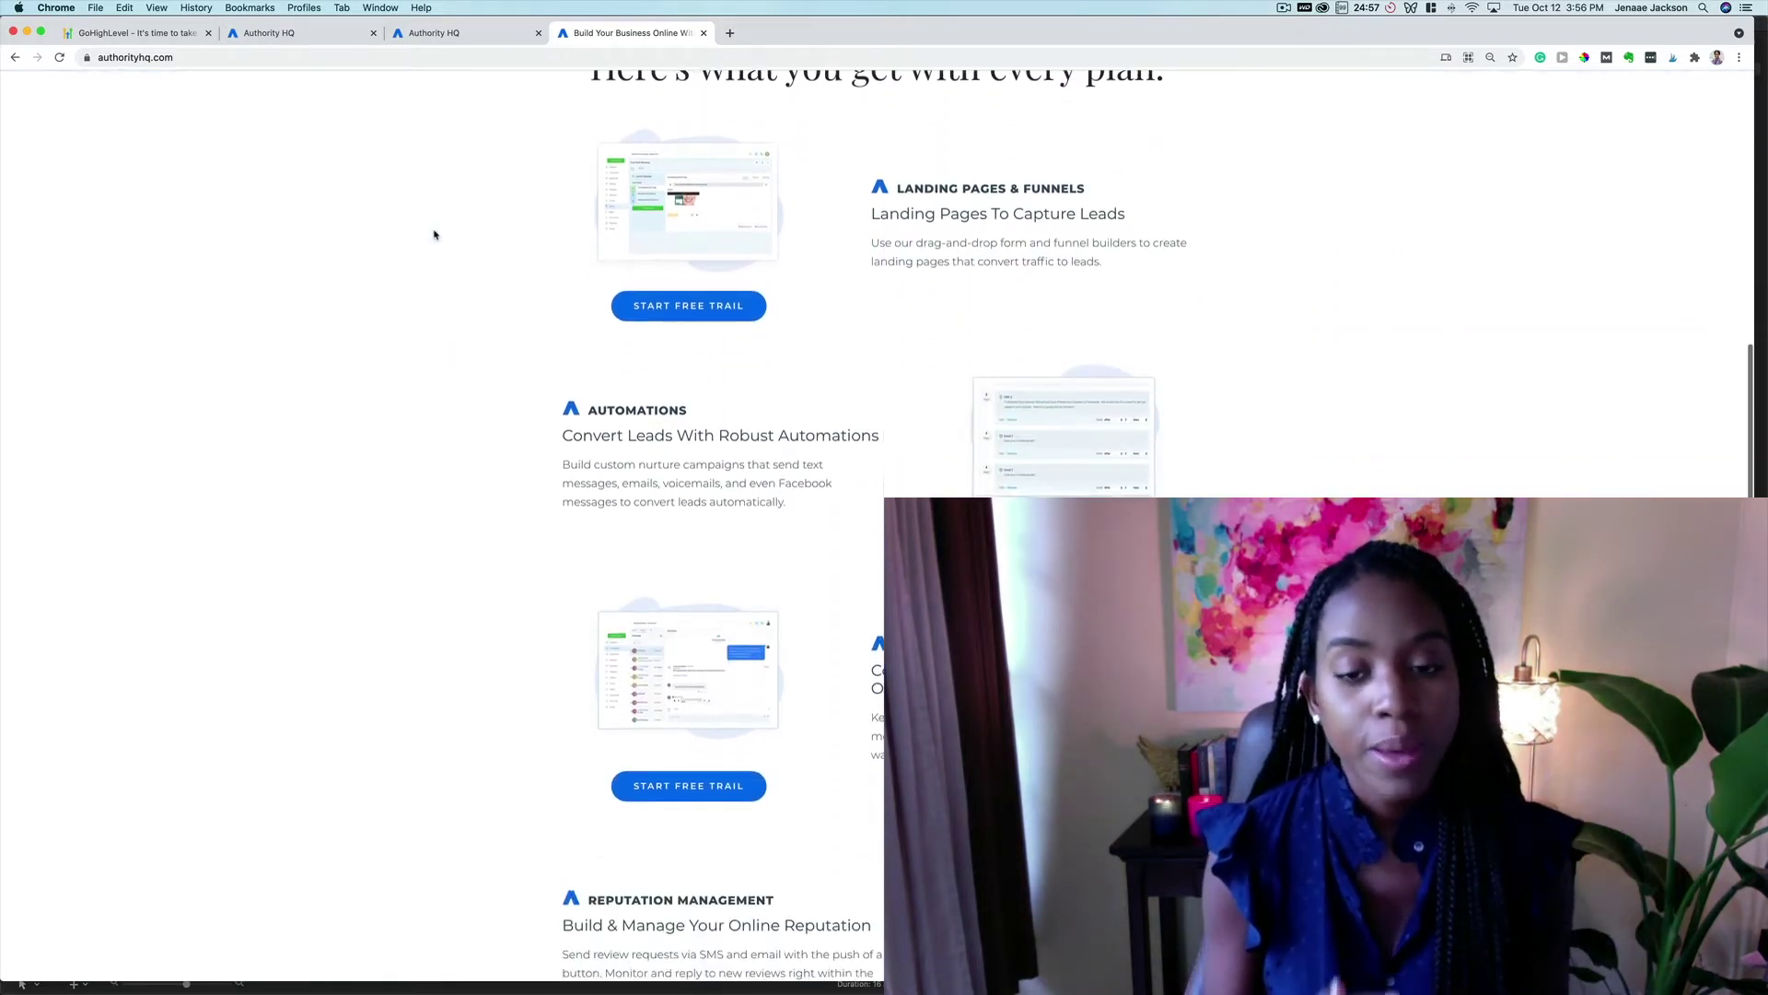
pyautogui.scroll(-5, 435, 235)
pyautogui.scroll(-4, 434, 235)
pyautogui.scroll(-1, 435, 235)
pyautogui.scroll(-1, 434, 235)
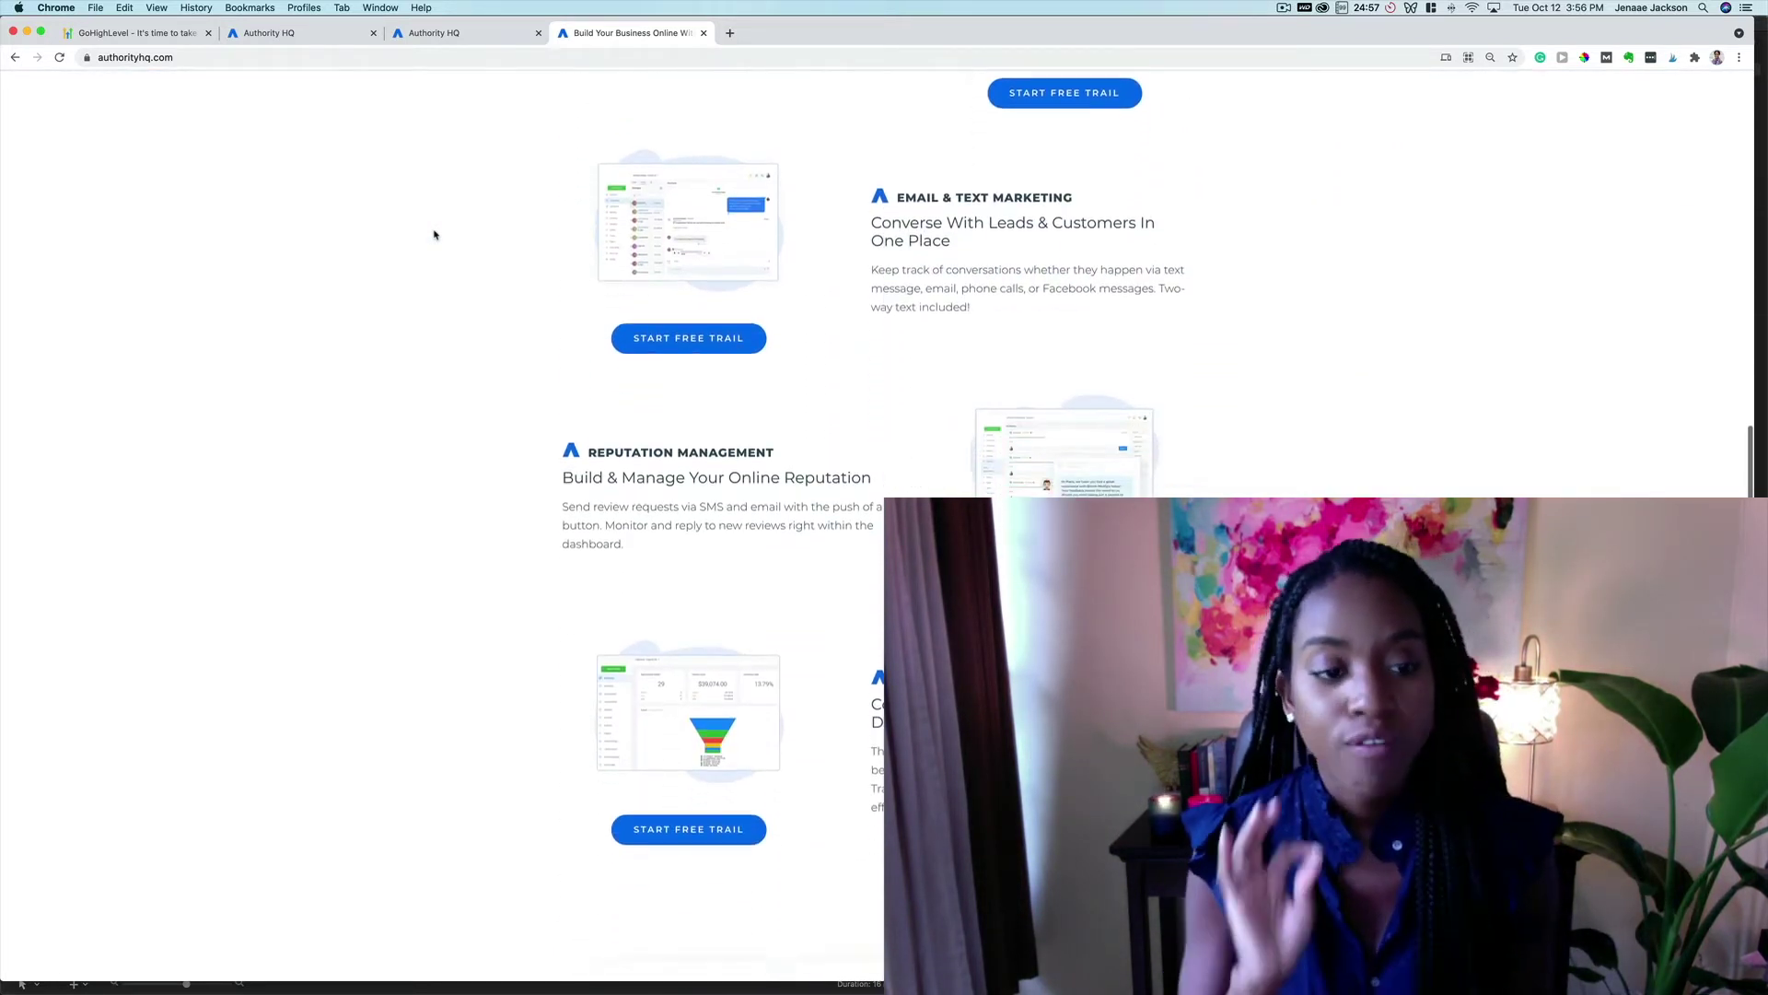
pyautogui.scroll(-2, 434, 235)
pyautogui.scroll(-2, 434, 234)
pyautogui.scroll(-2, 434, 234)
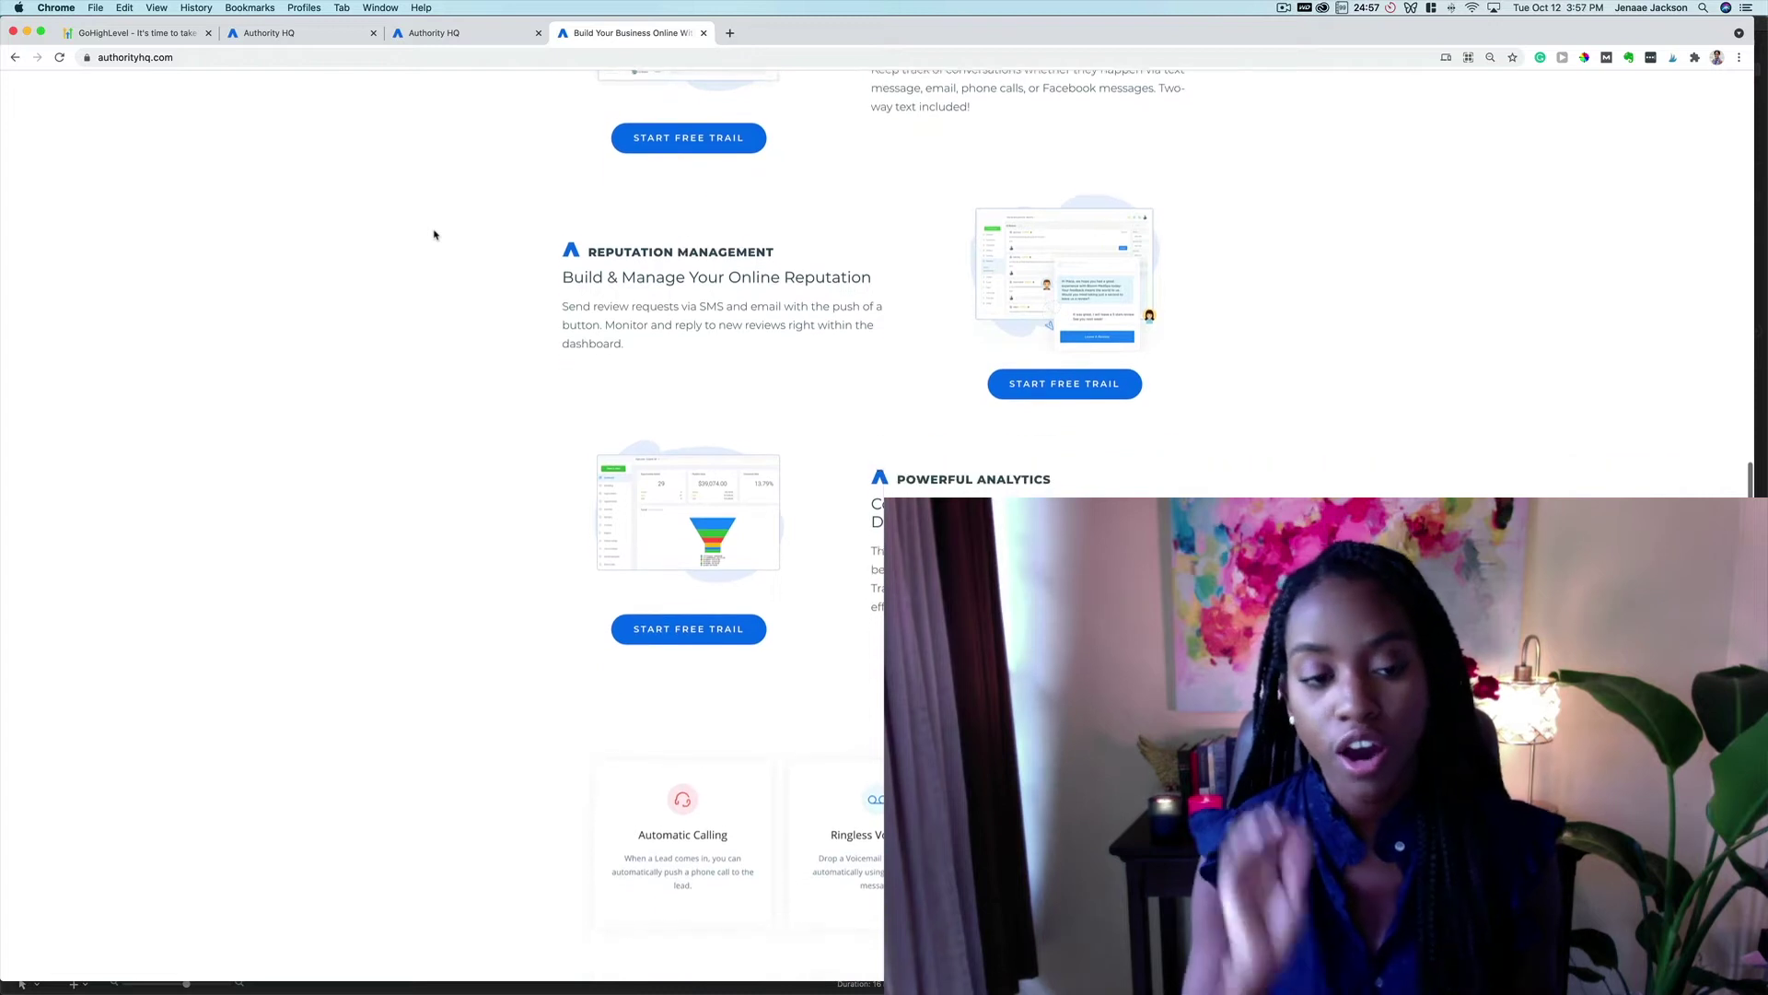
pyautogui.scroll(-2, 435, 235)
pyautogui.scroll(-3, 434, 234)
pyautogui.scroll(-1, 435, 235)
pyautogui.scroll(-2, 435, 235)
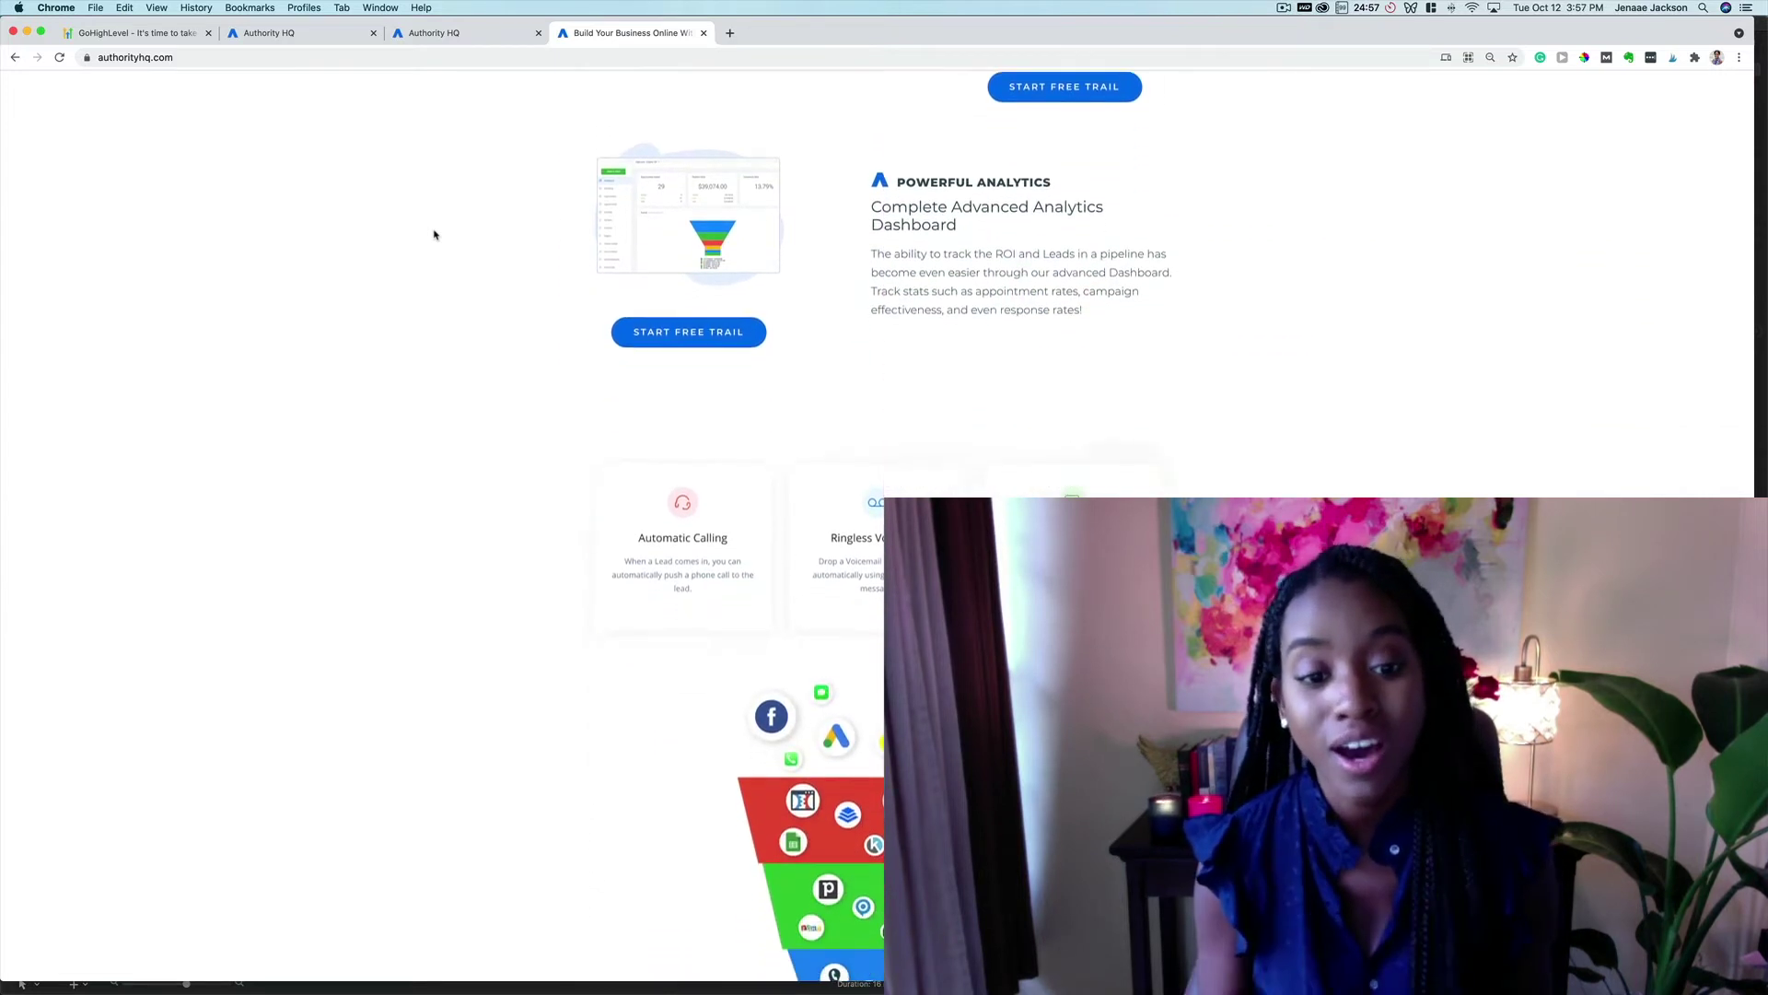
pyautogui.scroll(-5, 435, 235)
pyautogui.scroll(-1, 435, 235)
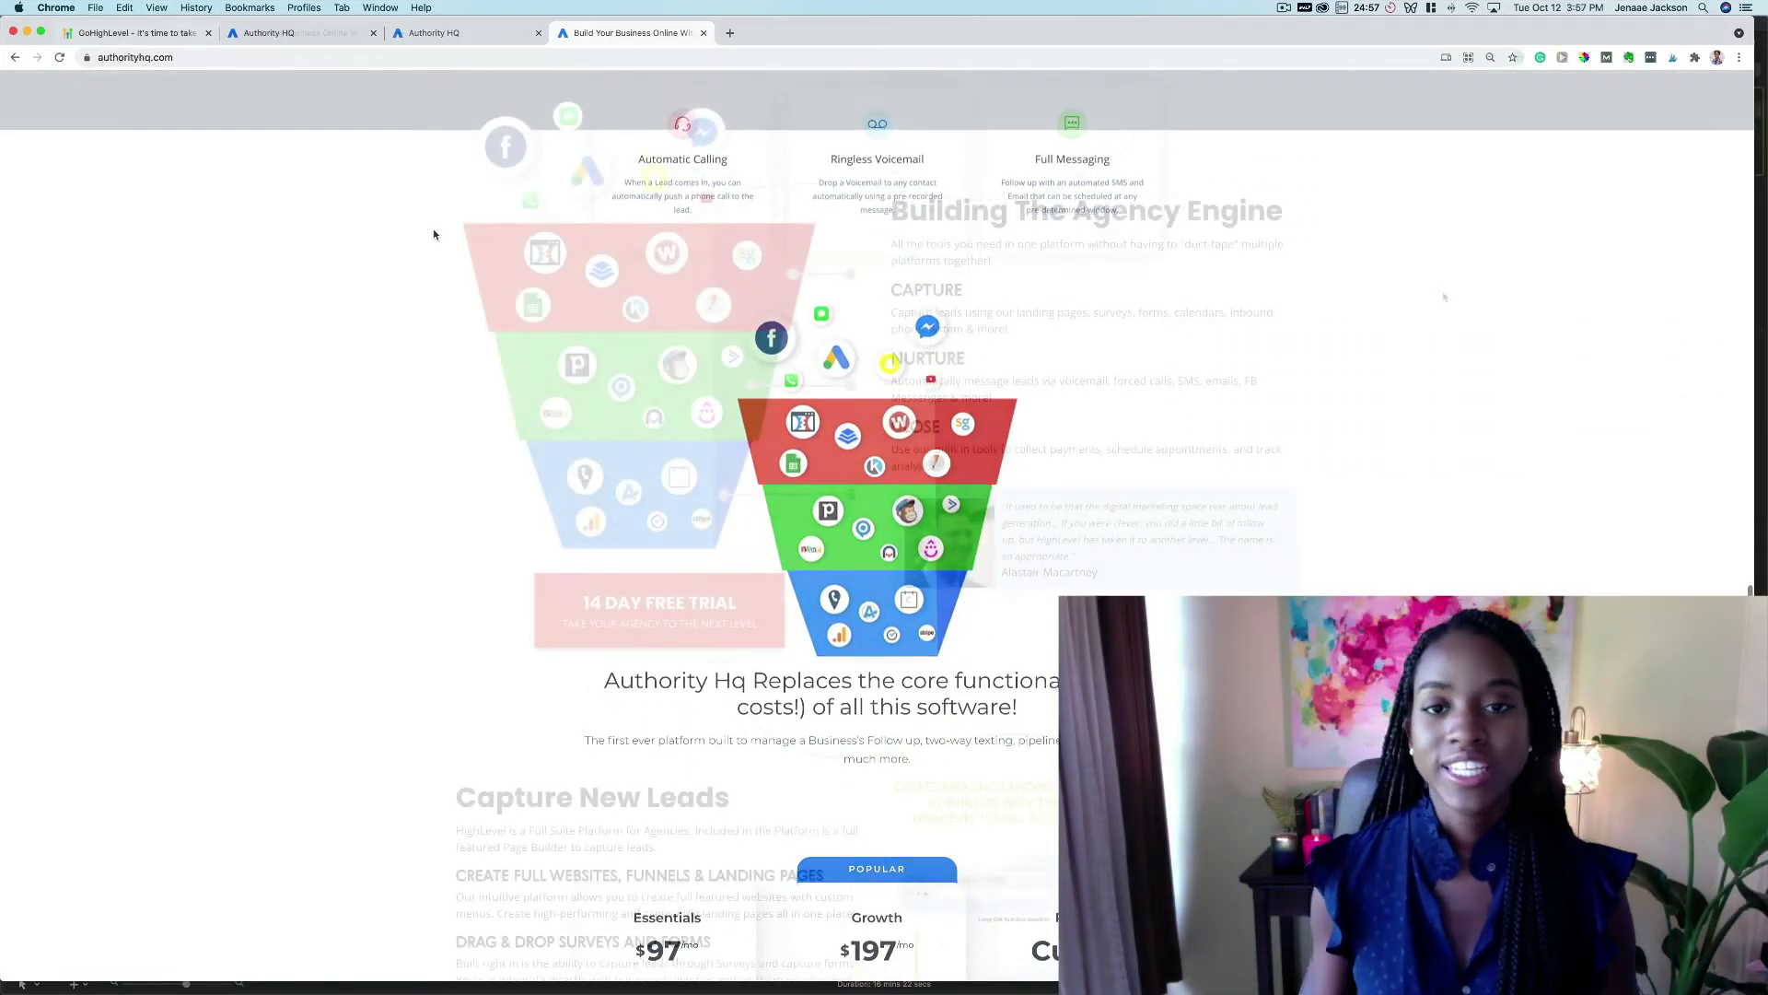
pyautogui.scroll(-1, 434, 234)
pyautogui.scroll(-1, 434, 234)
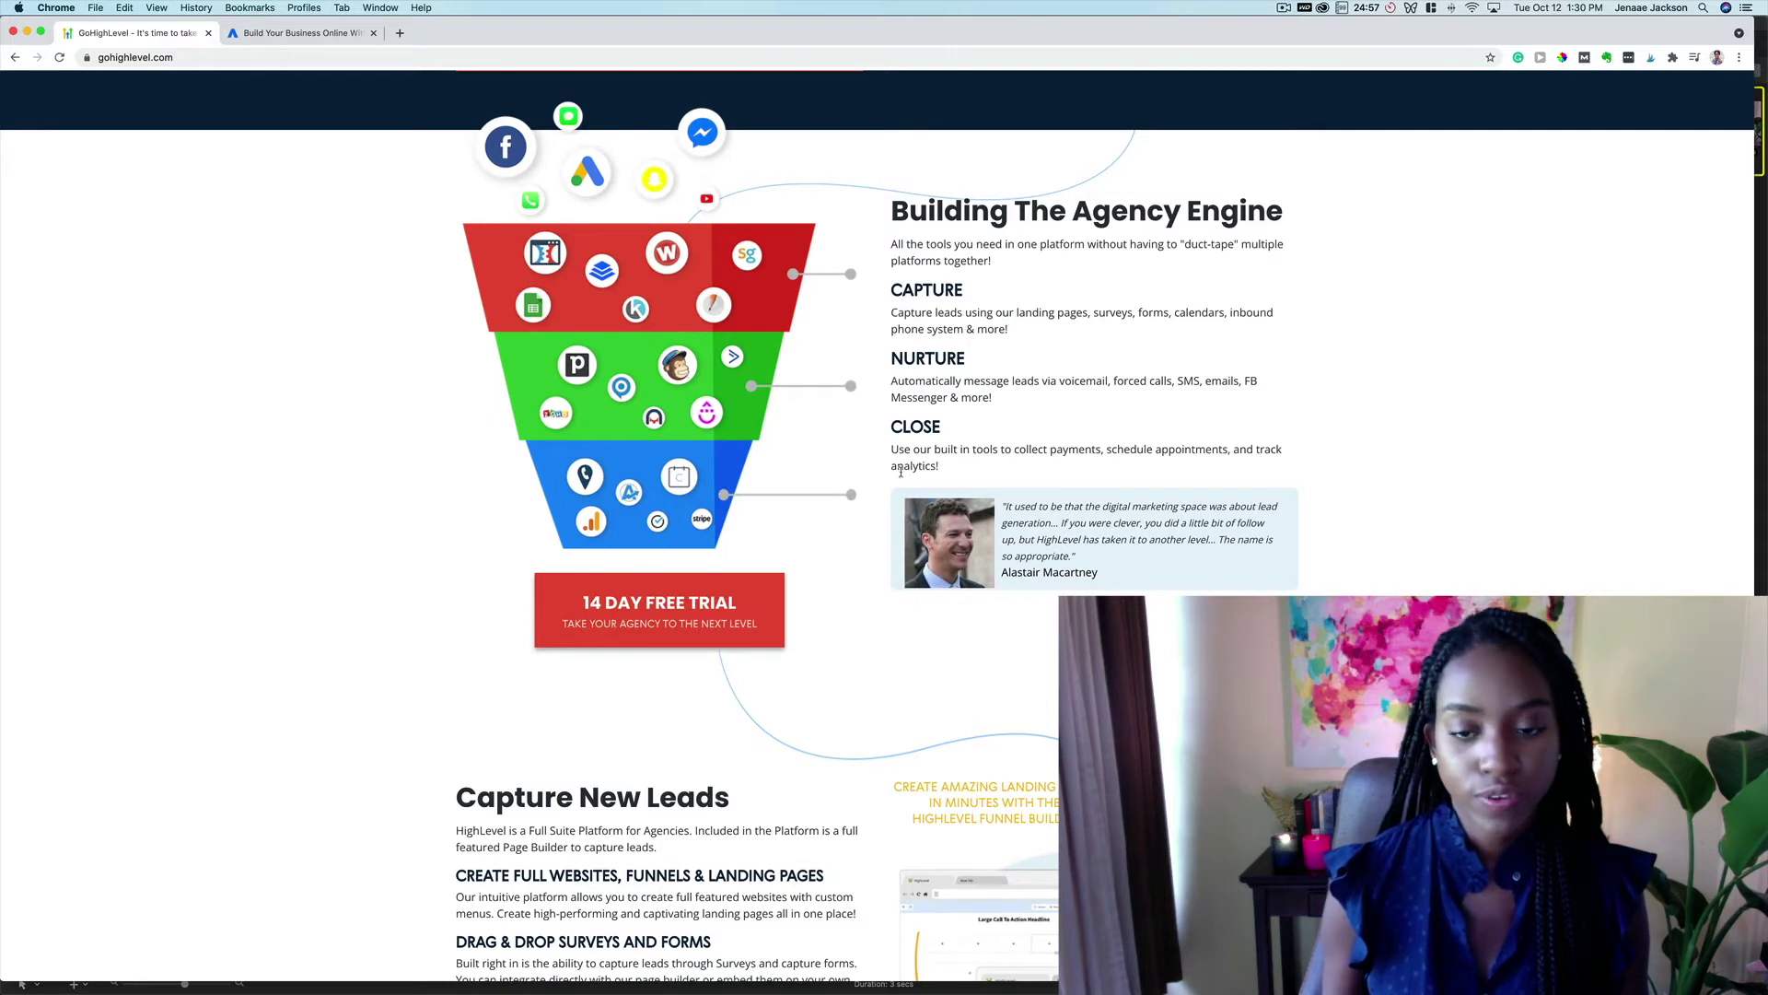
# Scroll past Nurture Leads, Fully Automated Booking and Membership Areas to Close More Deals.
pyautogui.scroll(-7, 527, 244)
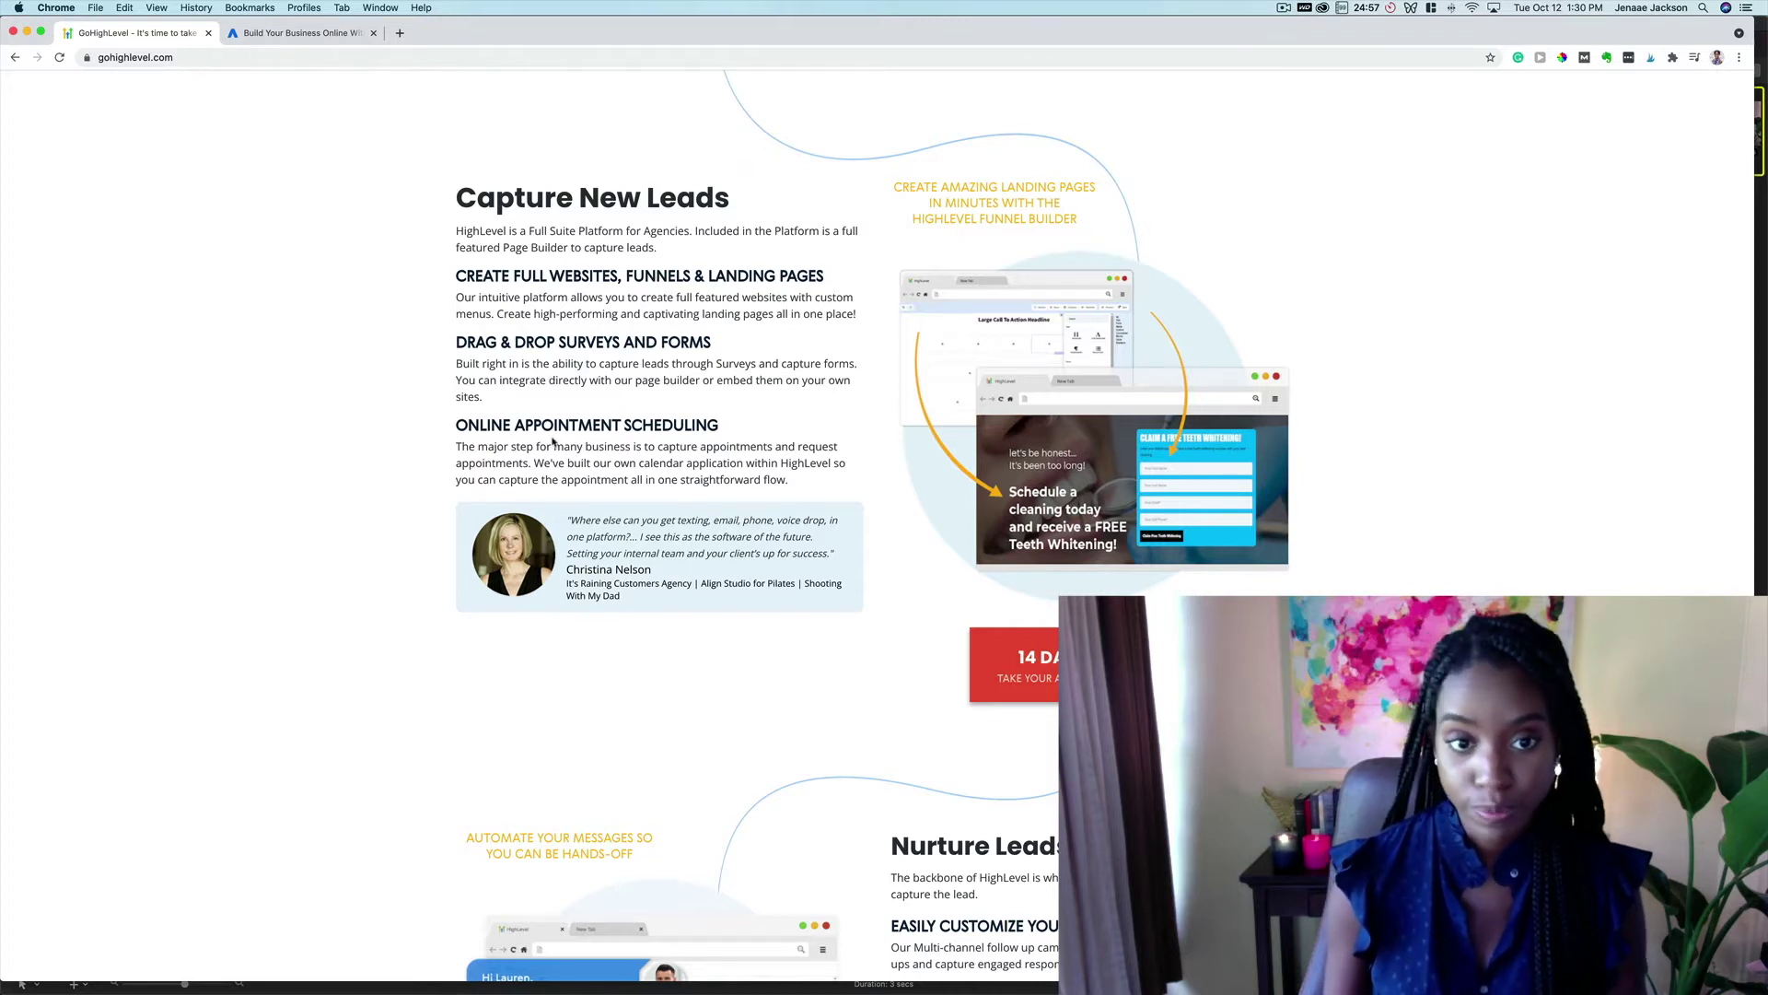
pyautogui.scroll(-1, 553, 443)
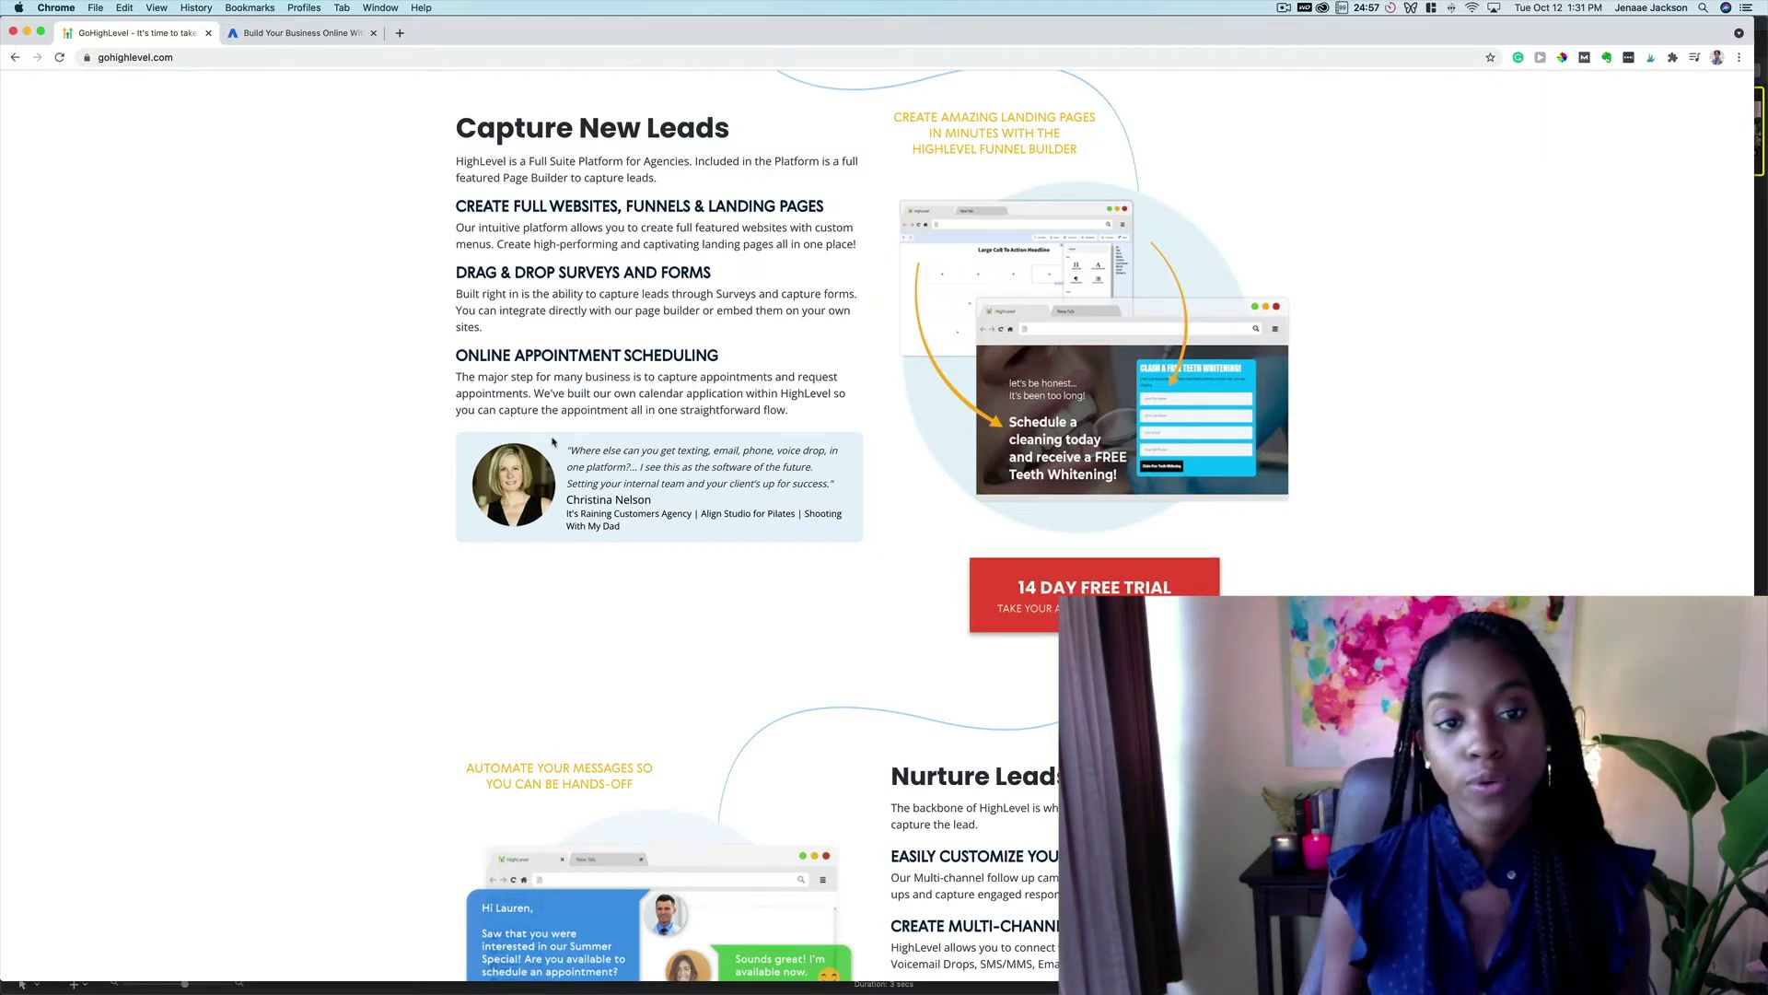
pyautogui.scroll(-5, 552, 443)
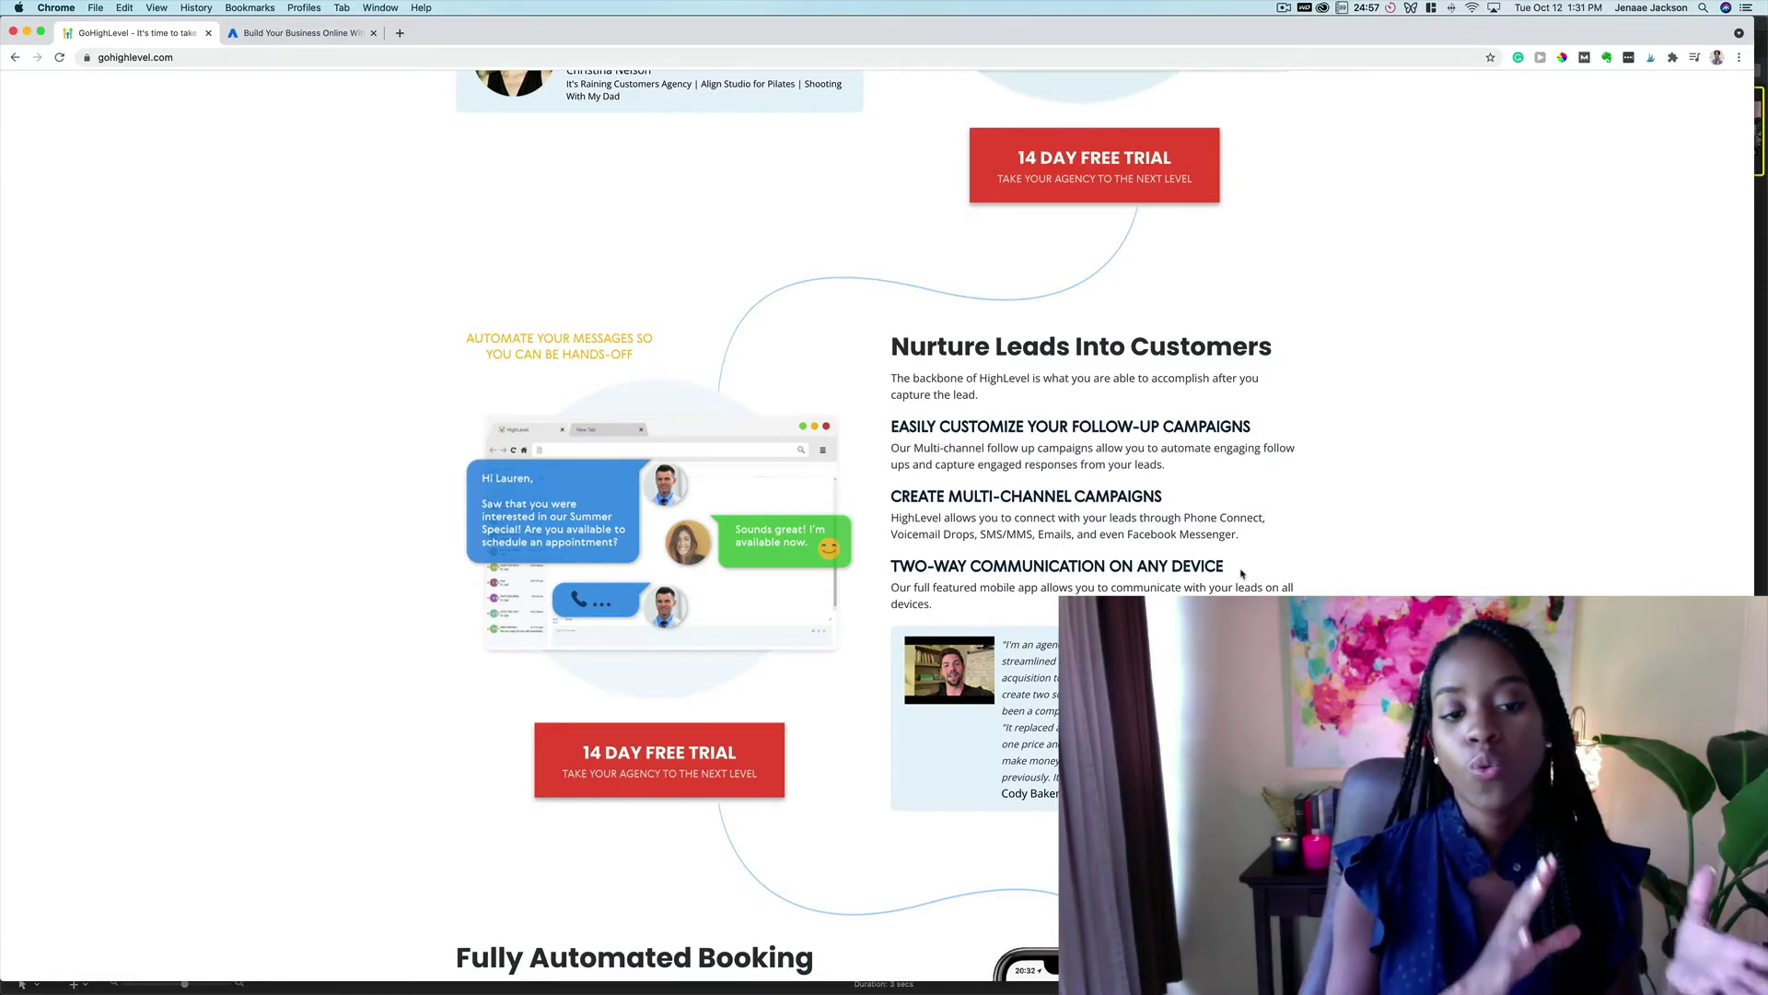
pyautogui.scroll(-2, 1240, 573)
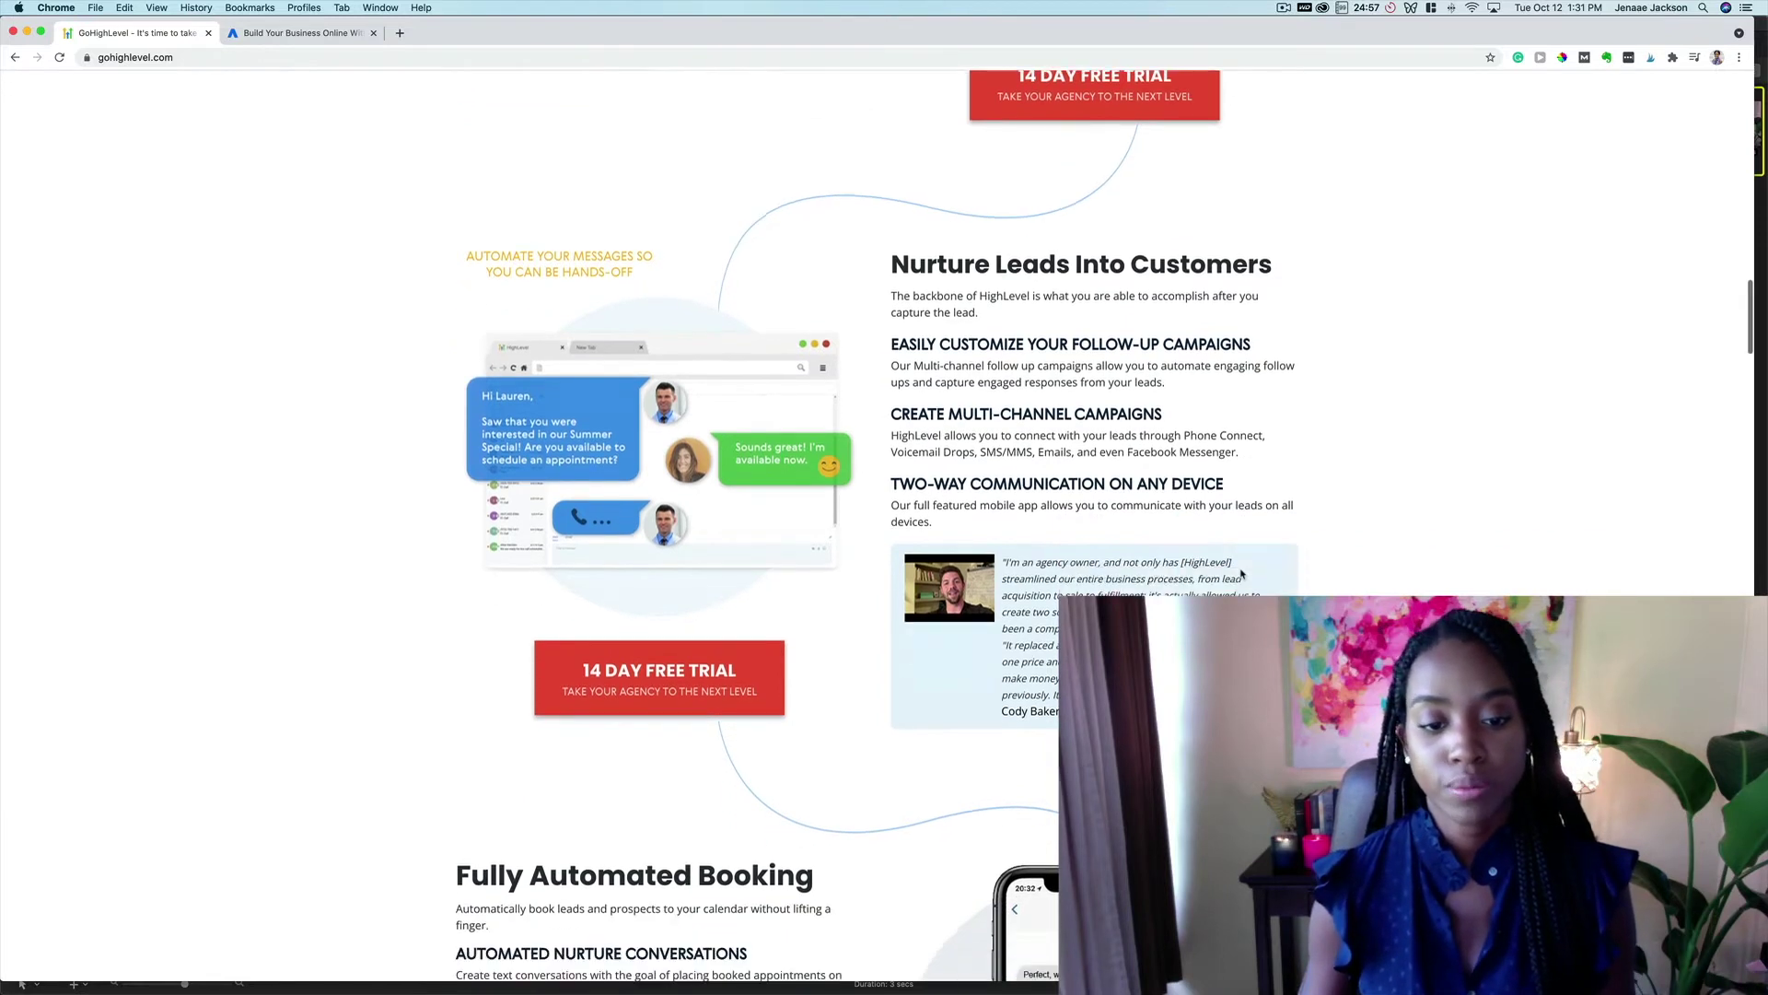
pyautogui.scroll(-5, 1240, 573)
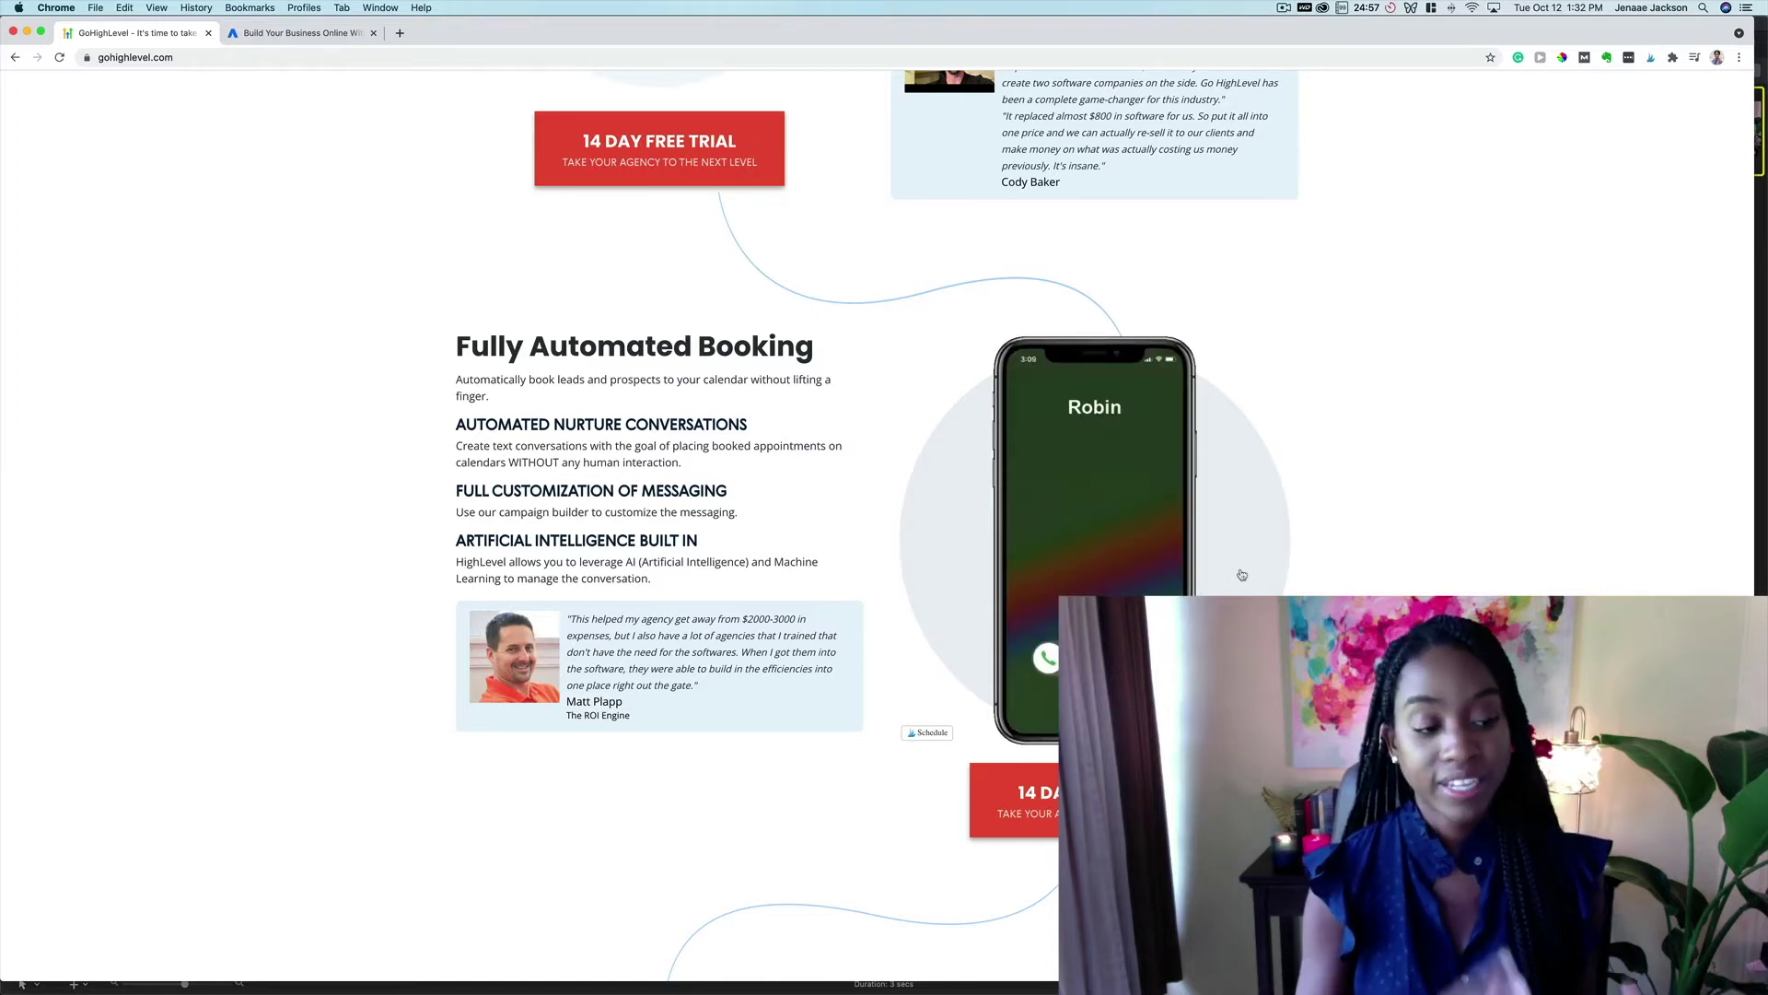
pyautogui.scroll(-7, 1241, 575)
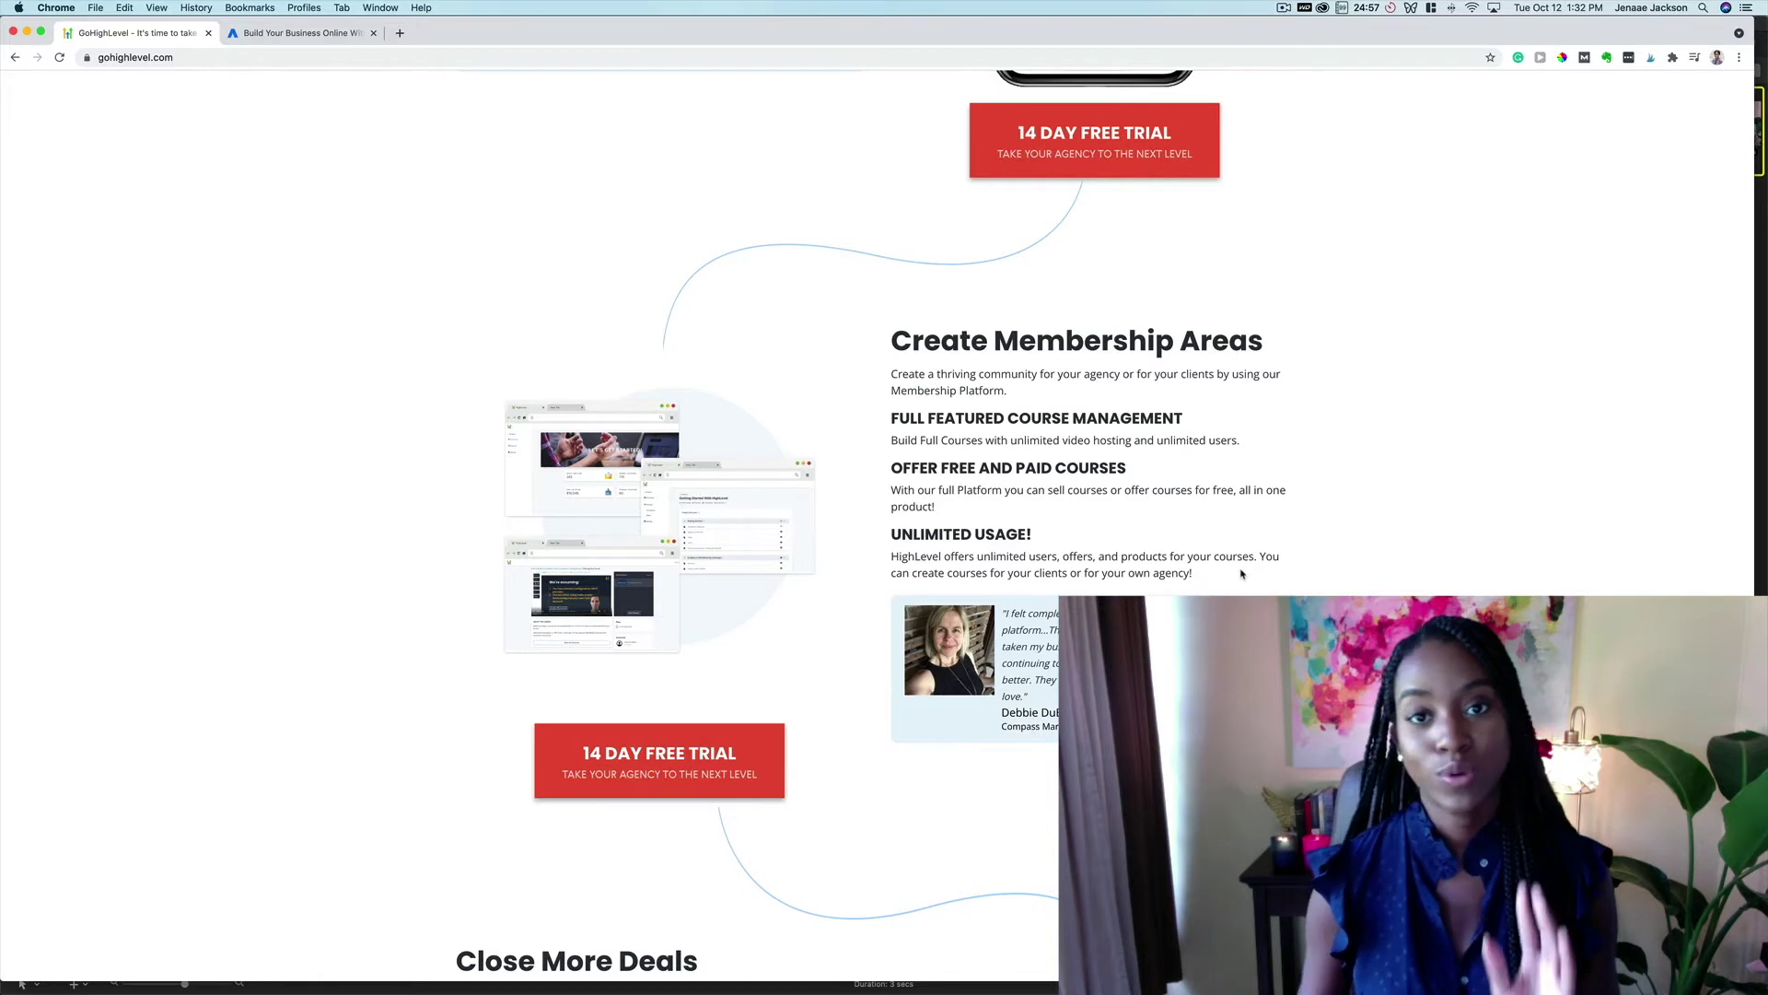
pyautogui.scroll(-1, 1240, 573)
pyautogui.scroll(-7, 1240, 574)
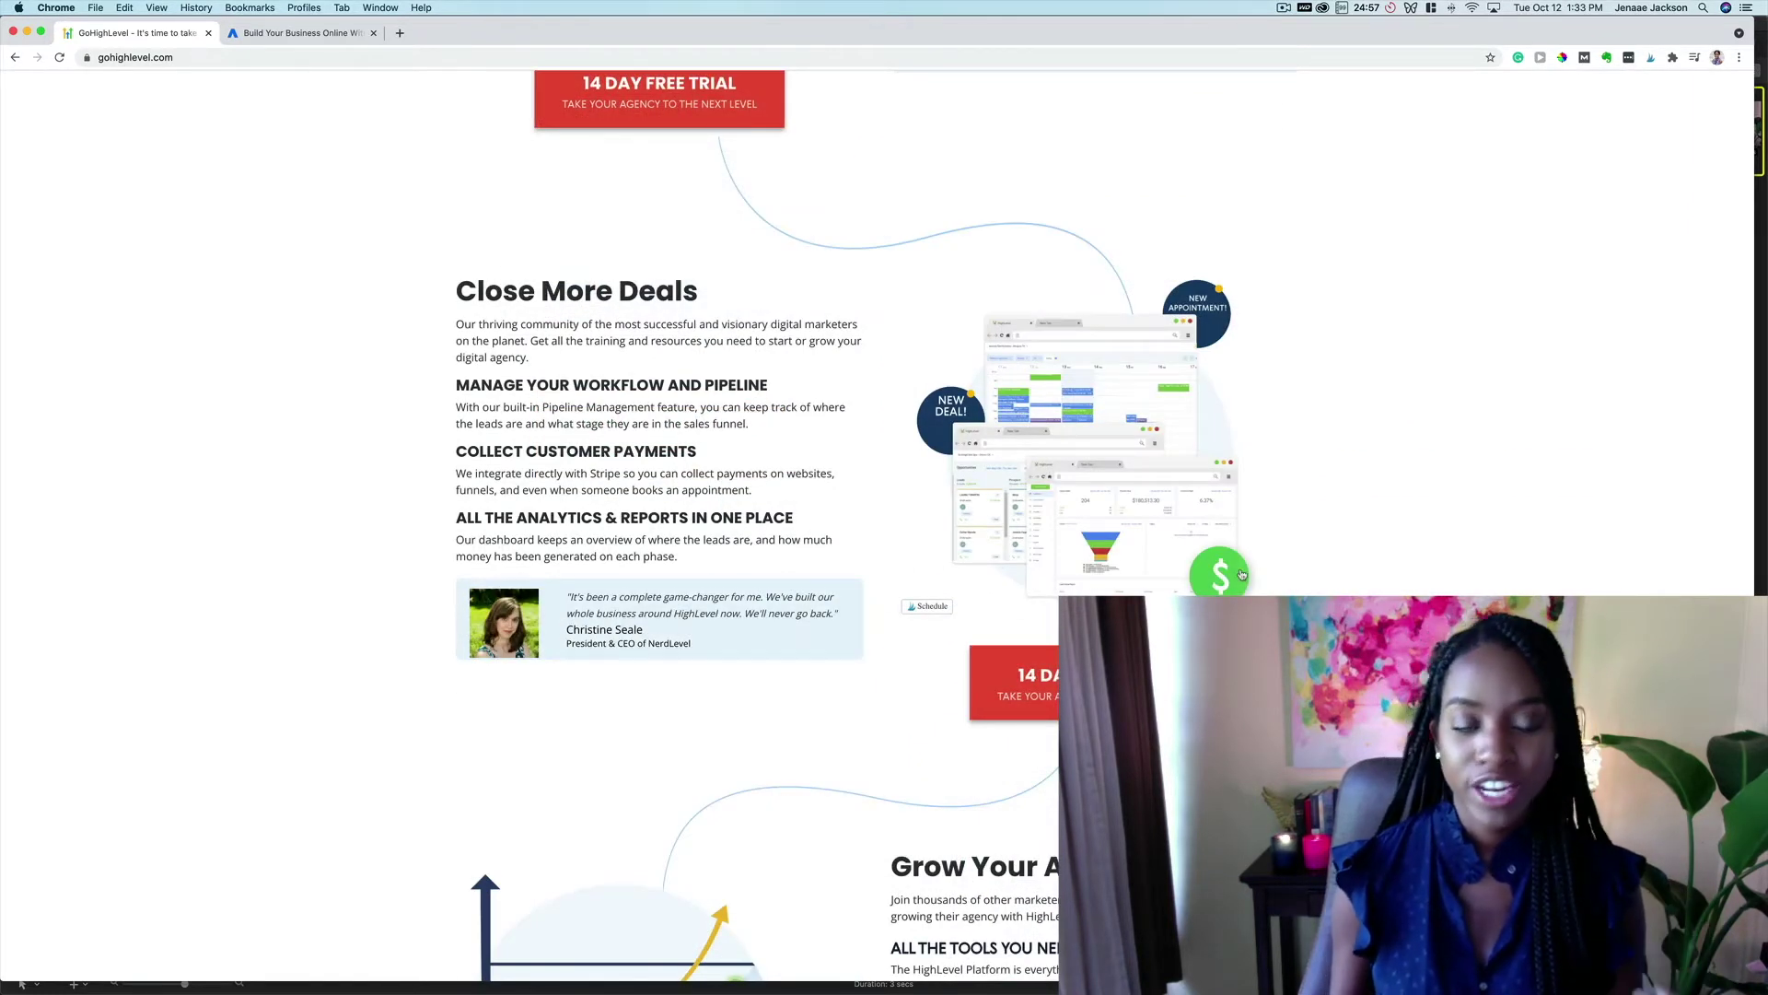
# Scroll past Award-Winning Support and Join The Movement to the tools price comparison table.
pyautogui.scroll(-1, 1240, 574)
pyautogui.scroll(-1, 1240, 571)
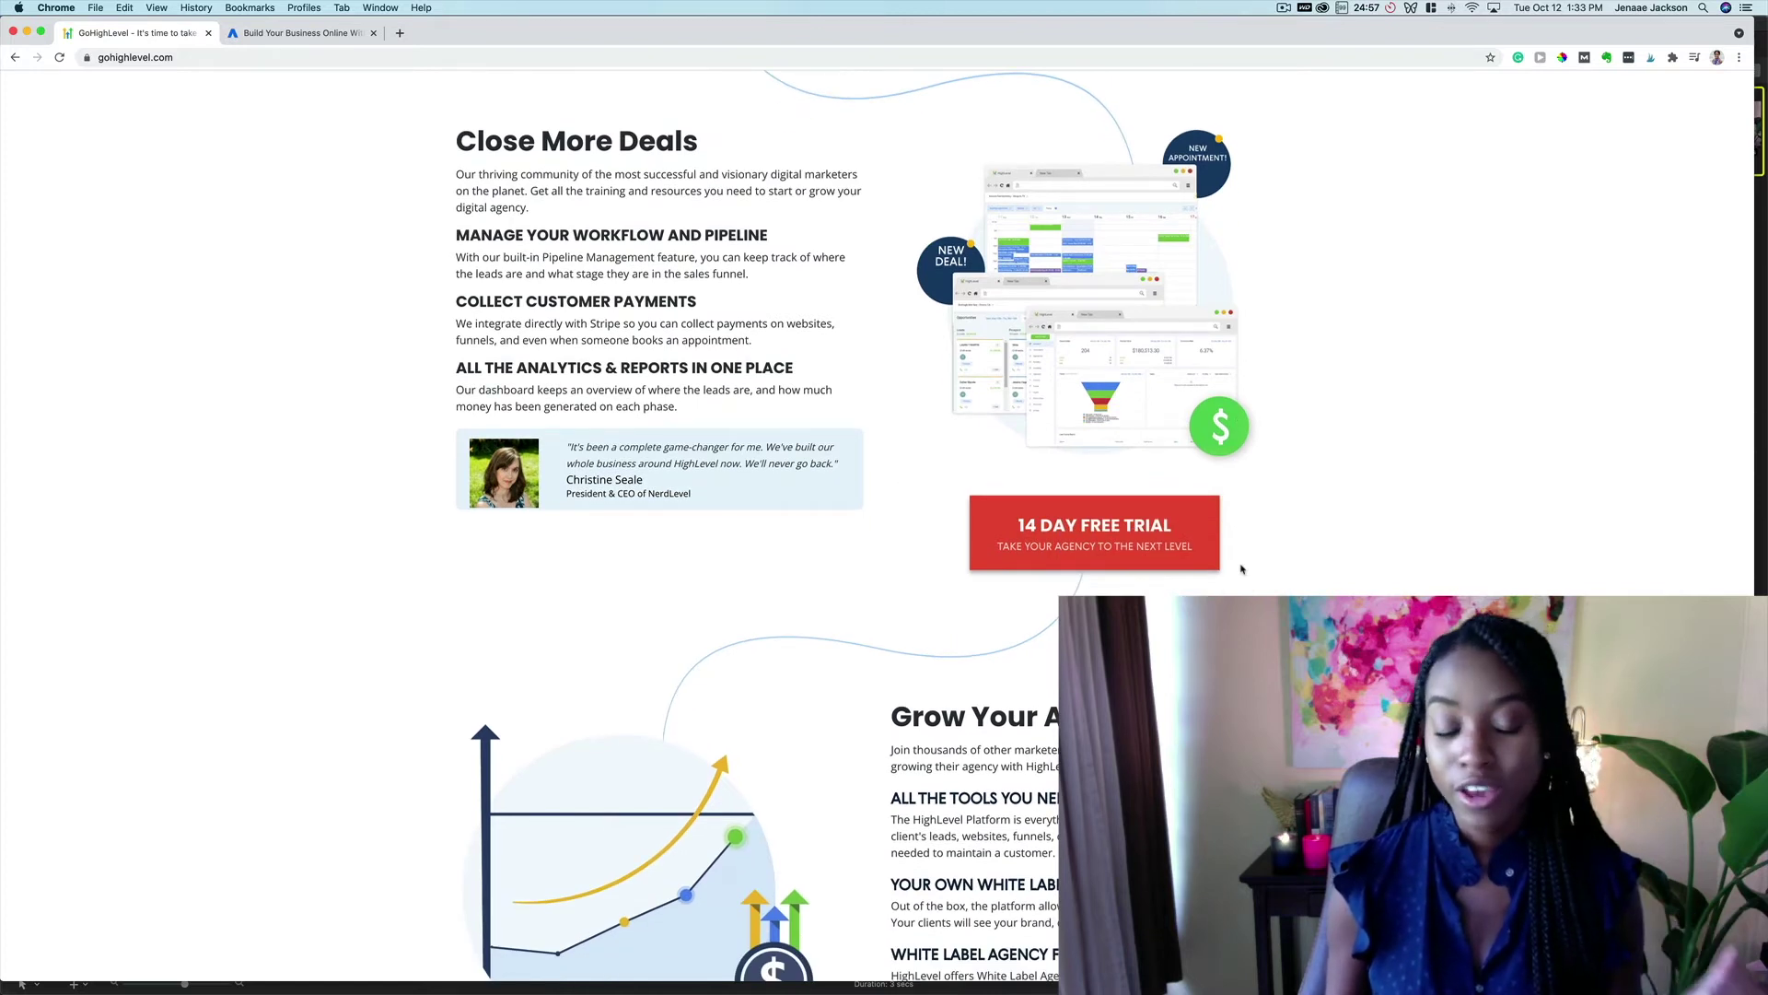
pyautogui.scroll(-3, 1240, 570)
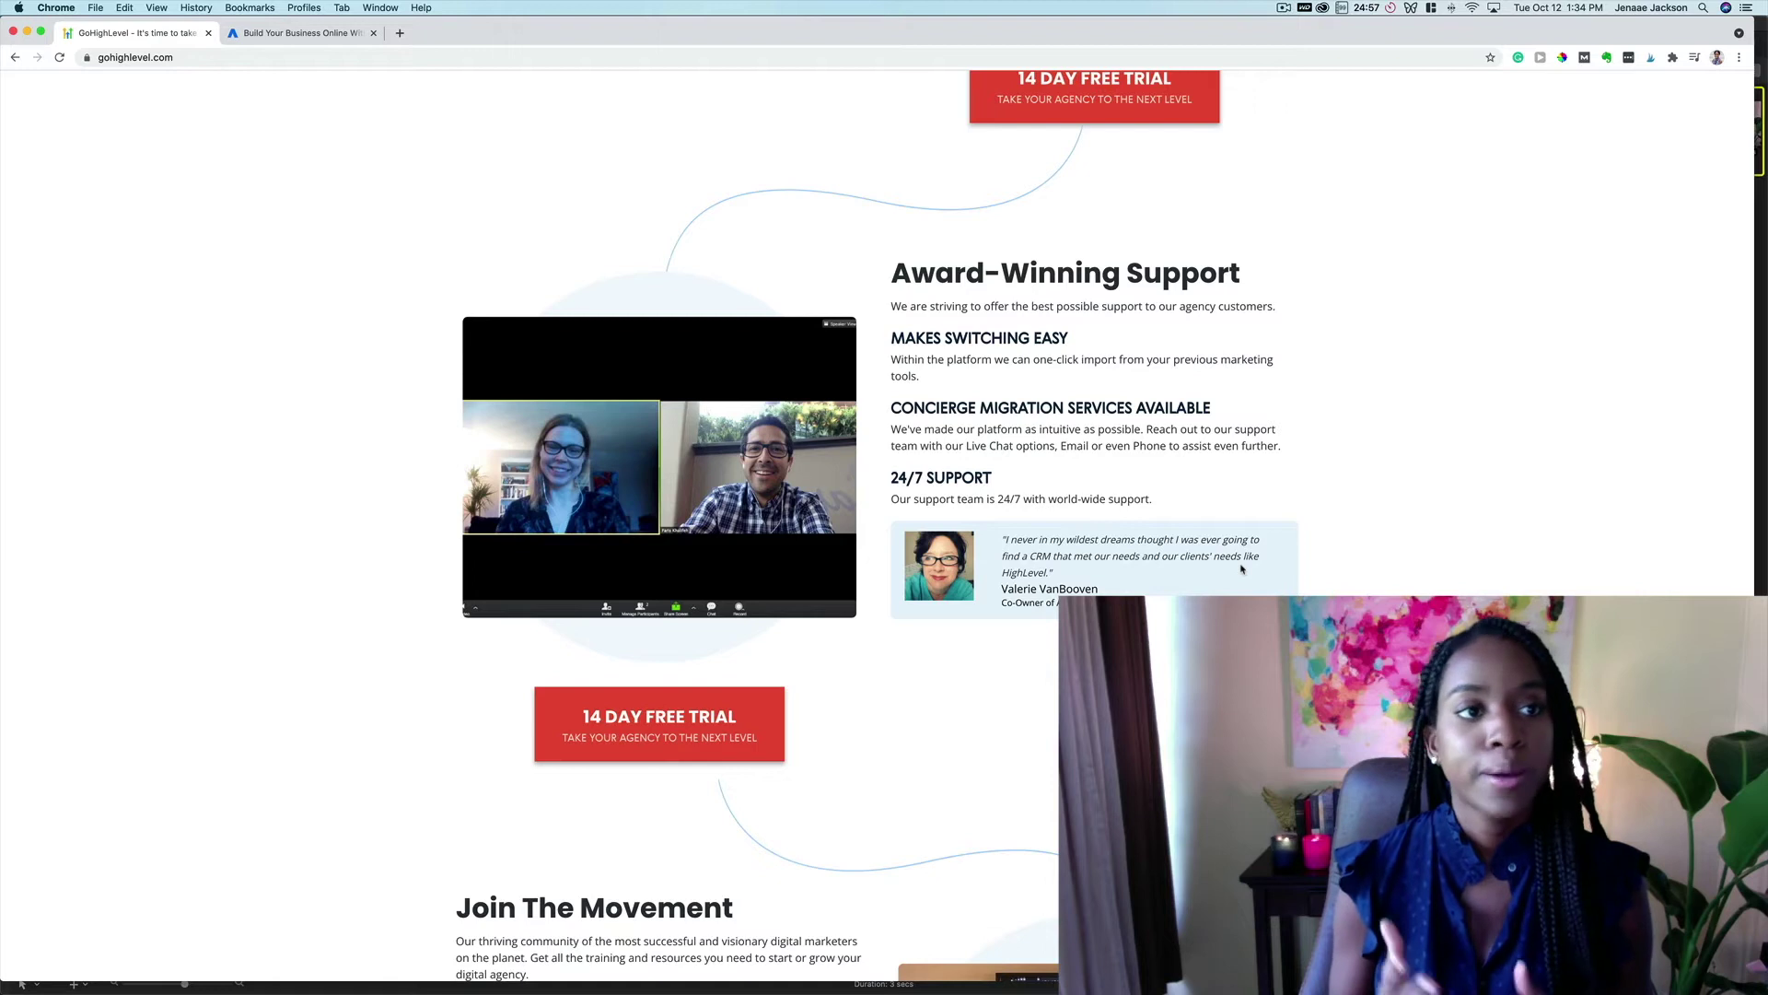
pyautogui.scroll(-5, 1240, 569)
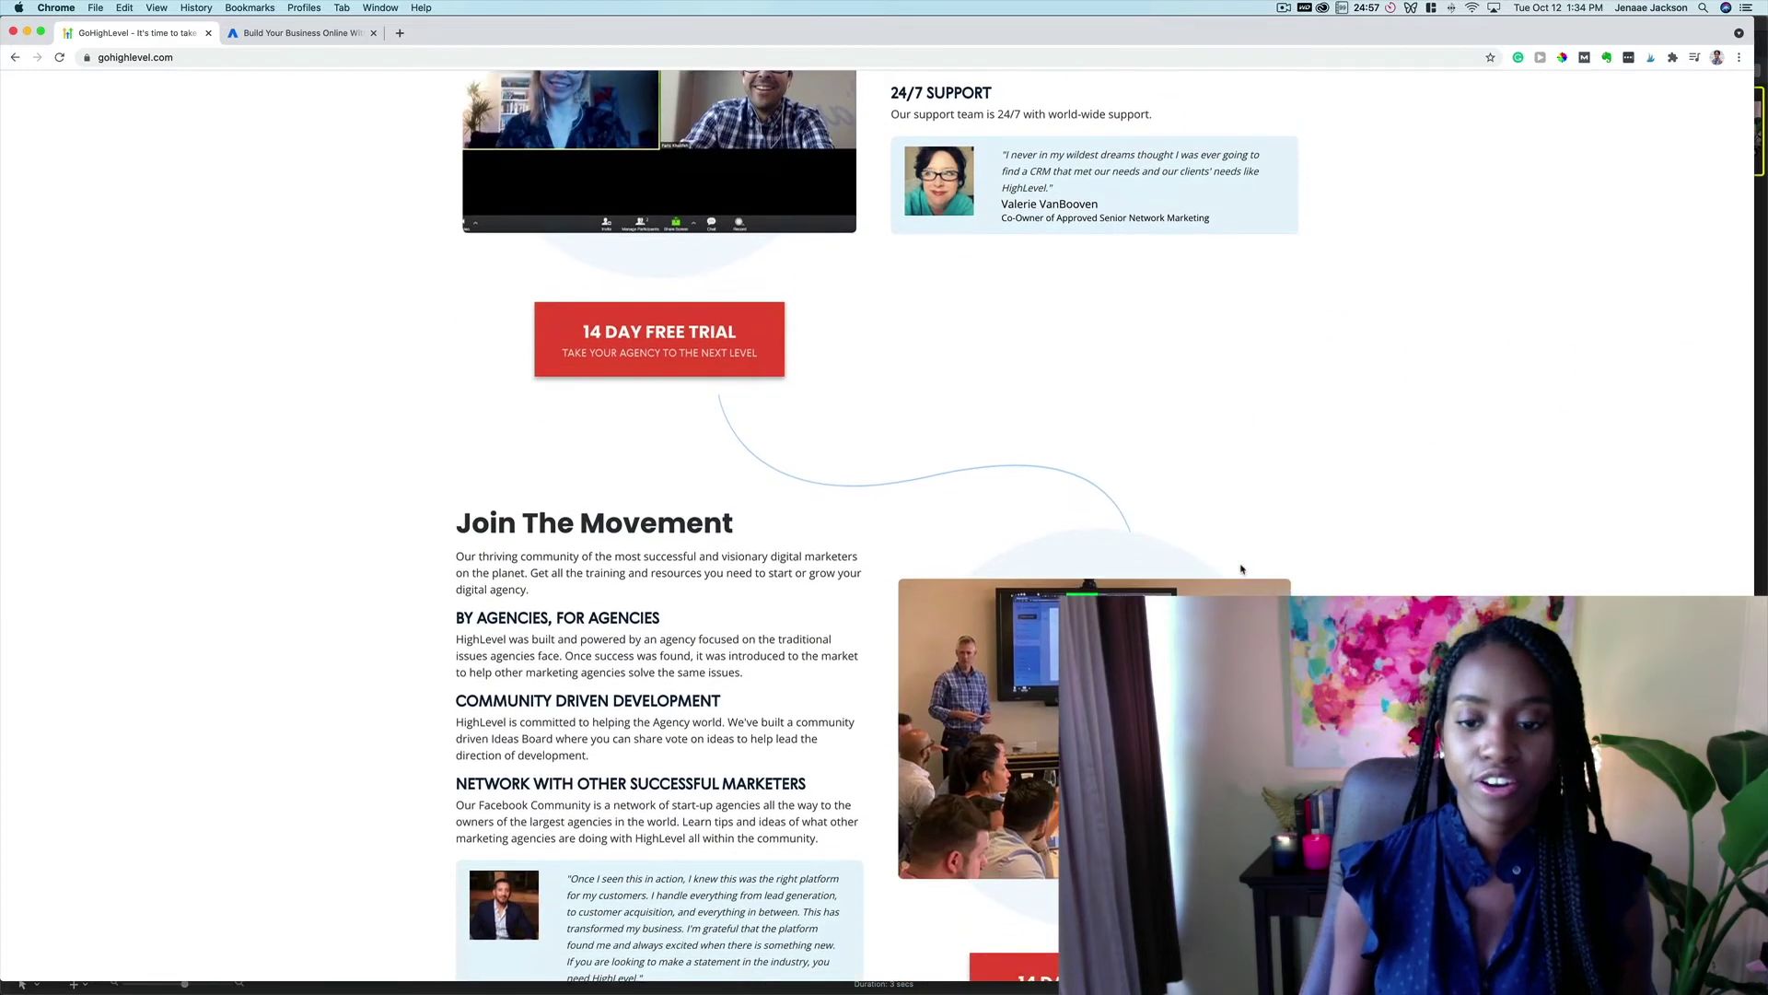
pyautogui.scroll(-2, 1241, 570)
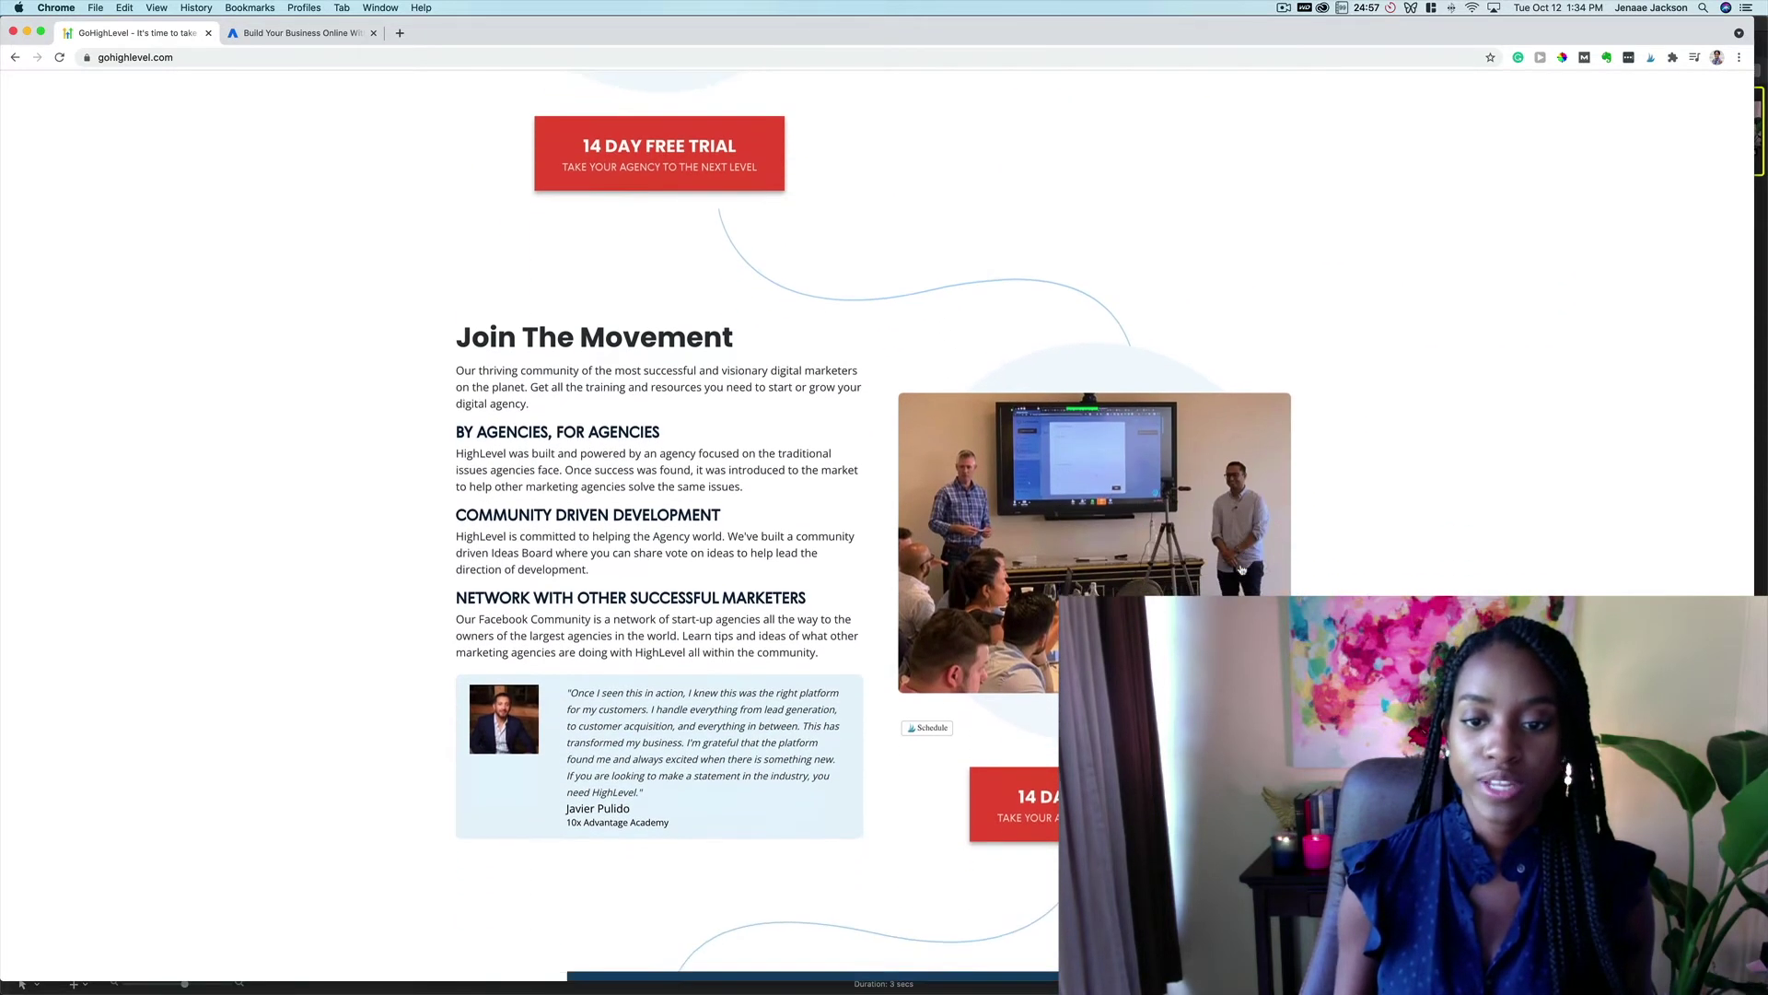
pyautogui.scroll(-1, 1242, 570)
pyautogui.scroll(-3, 1242, 570)
pyautogui.scroll(-3, 1241, 570)
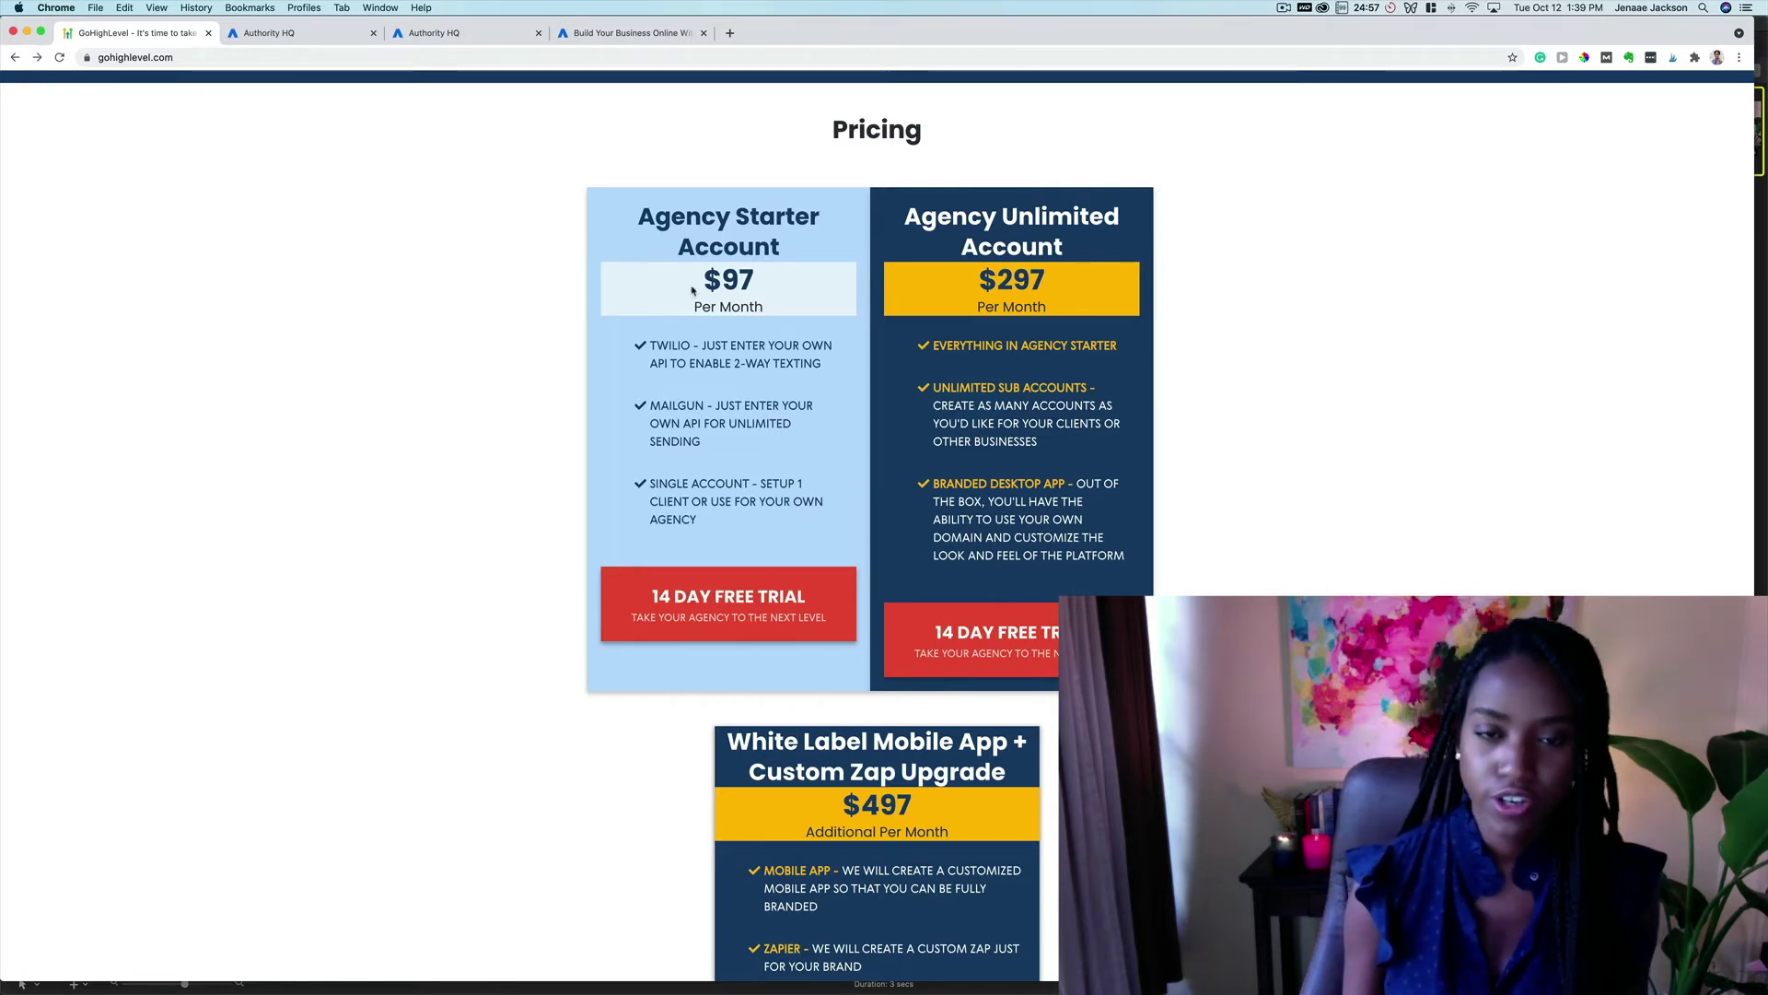
# Scroll down through the $97 and $297 pricing plan details.
pyautogui.scroll(-1, 673, 360)
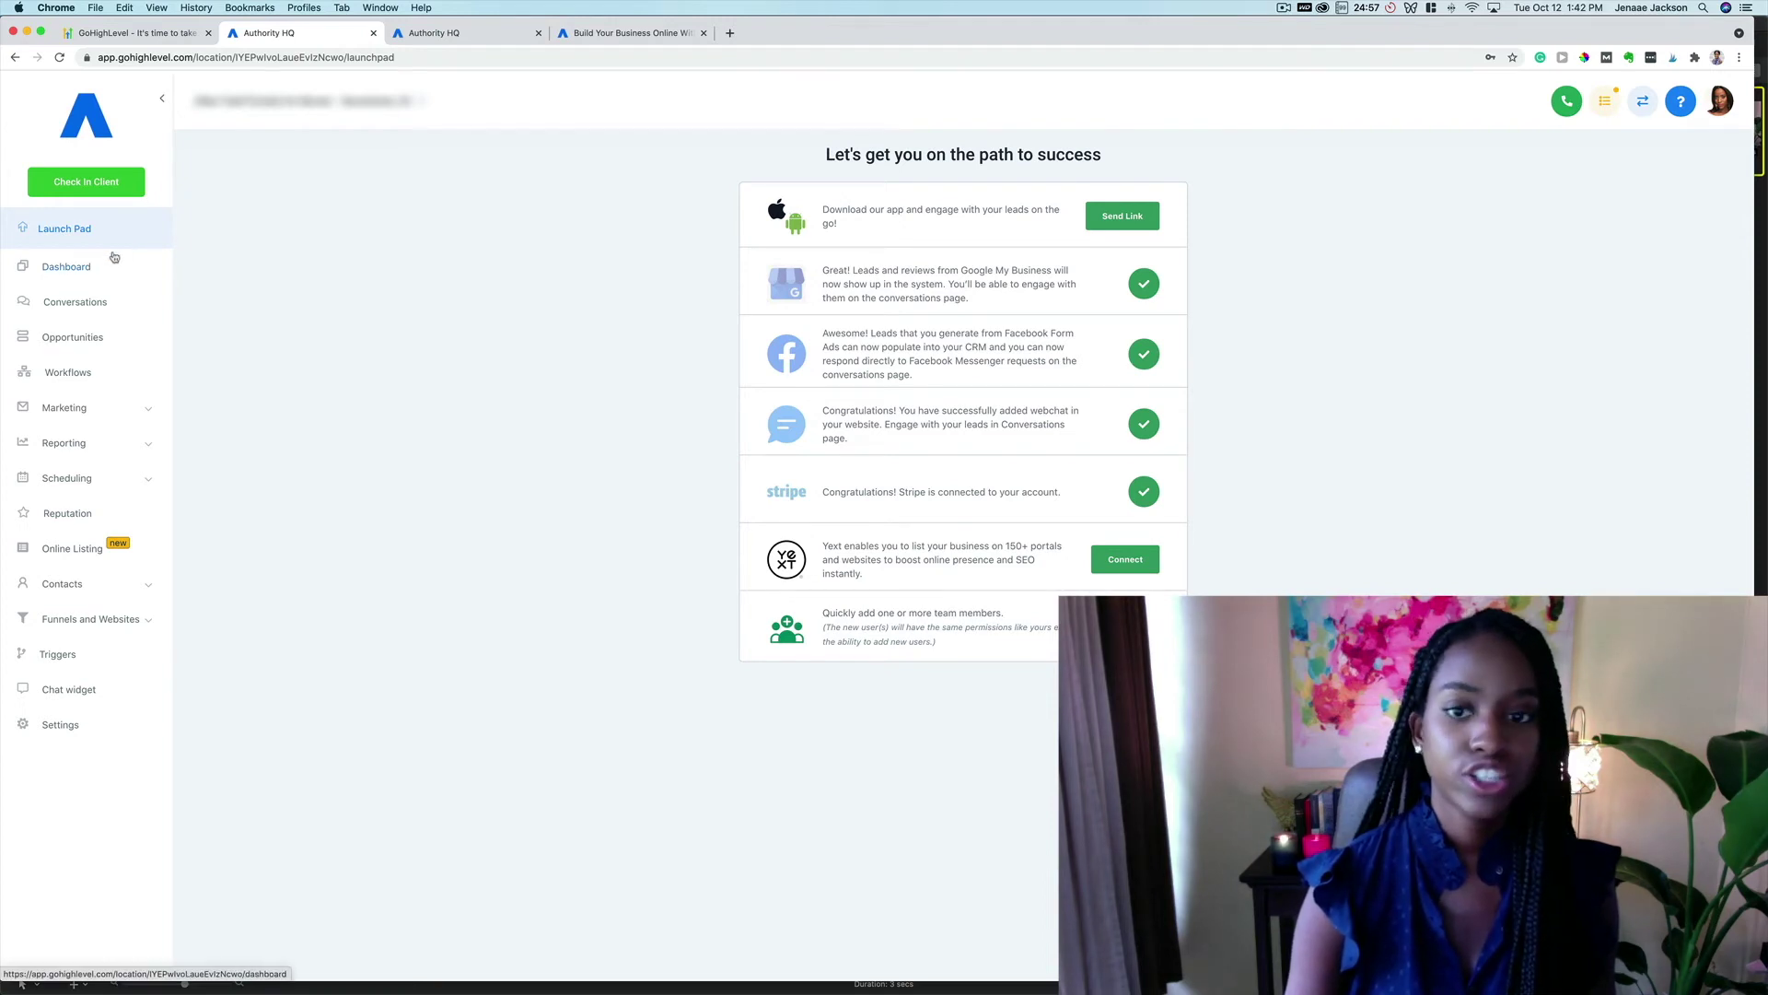
# Open the sub-account Dashboard from the left sidebar.
pyautogui.click(116, 269)
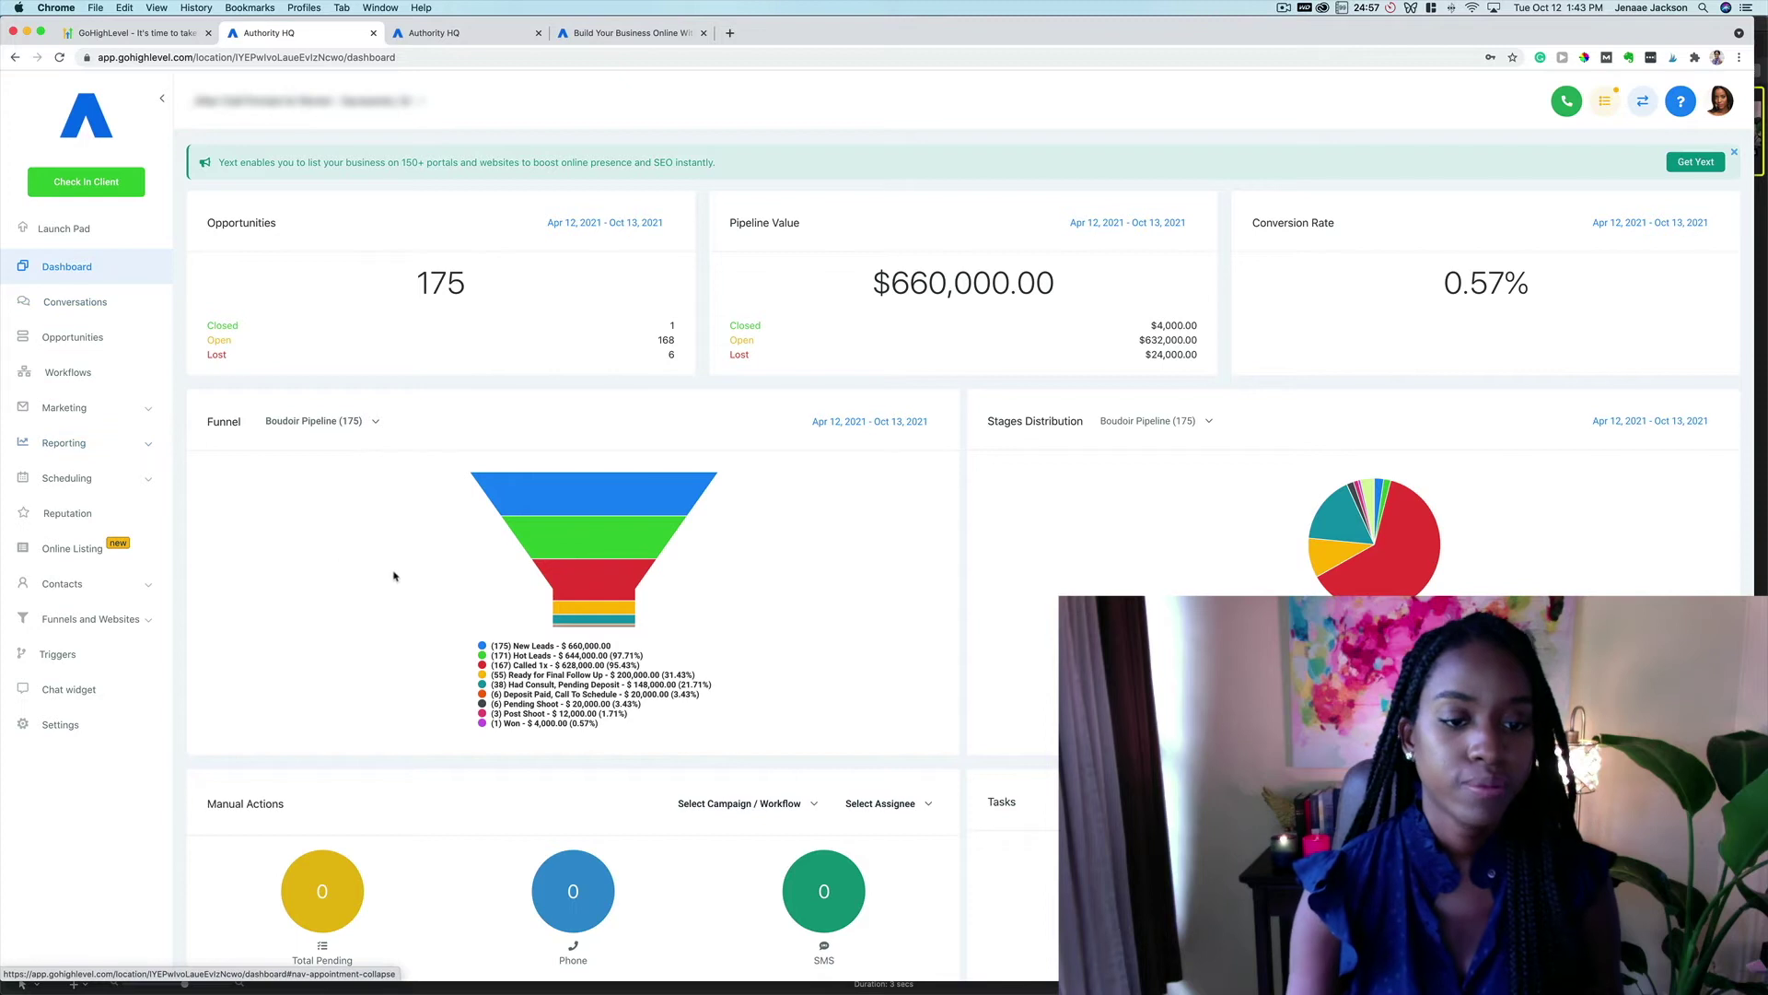
# Scroll the Dashboard past the funnel and Lead Source Report to the Google Analytics chart.
pyautogui.scroll(-2, 316, 576)
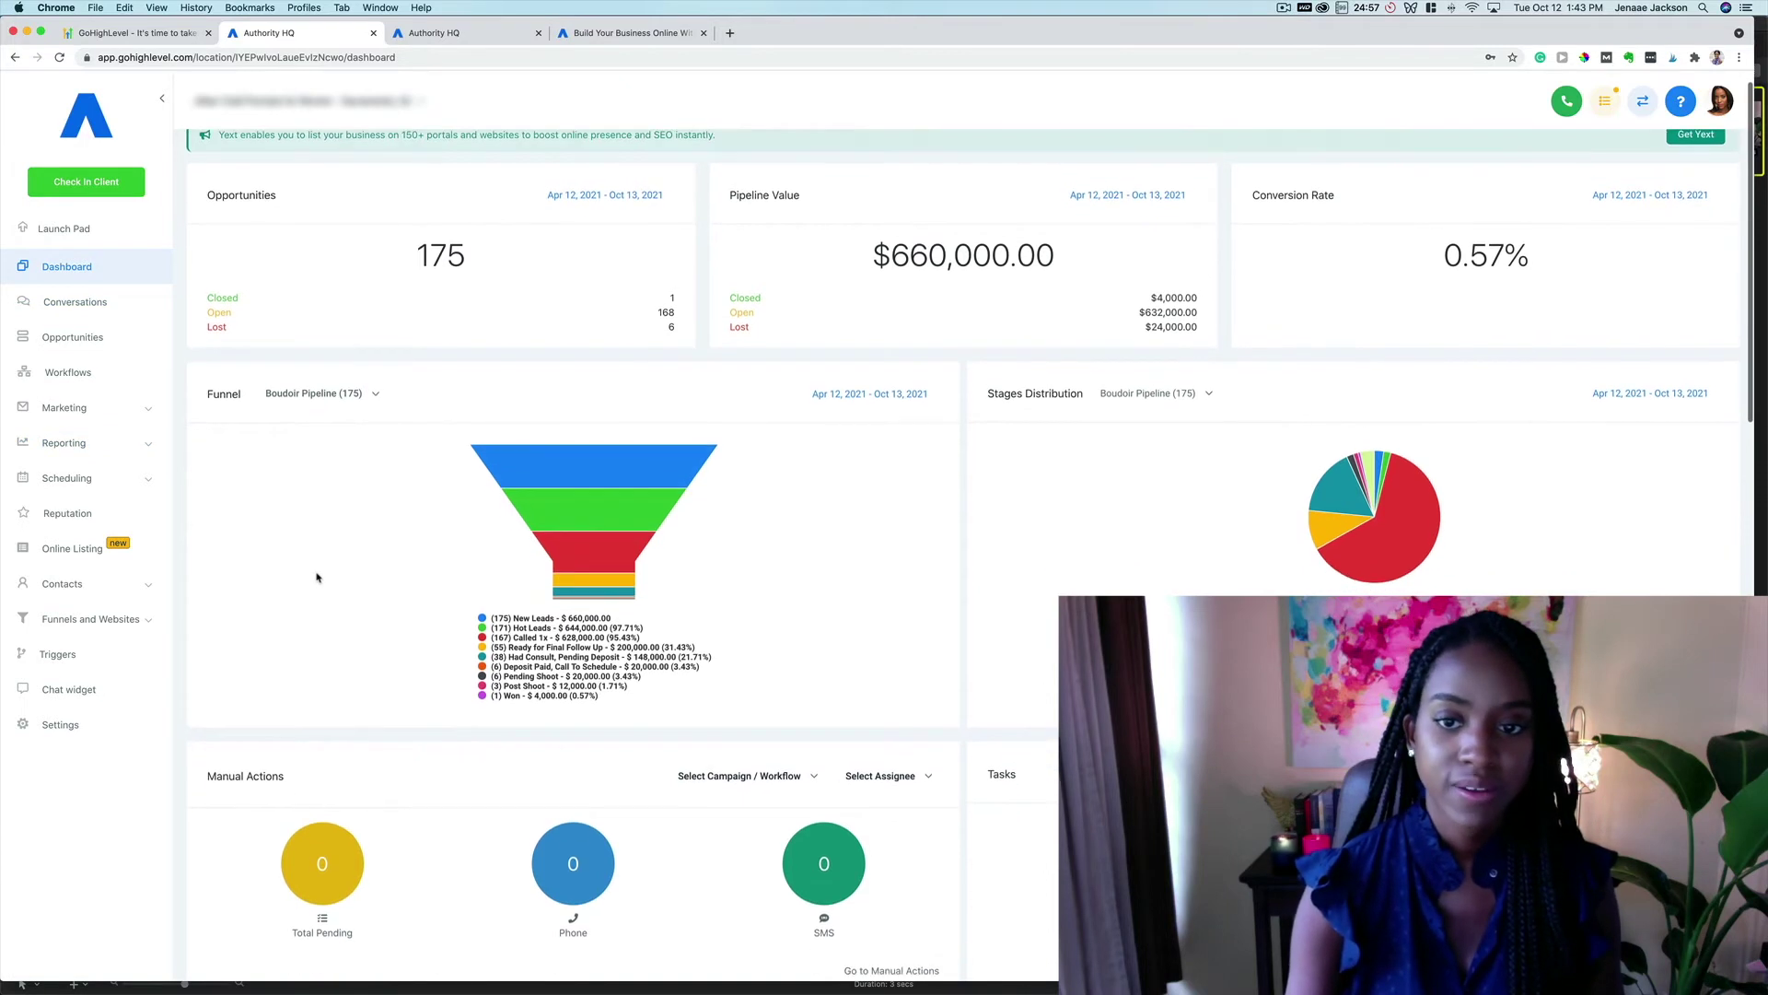
pyautogui.scroll(2, 316, 576)
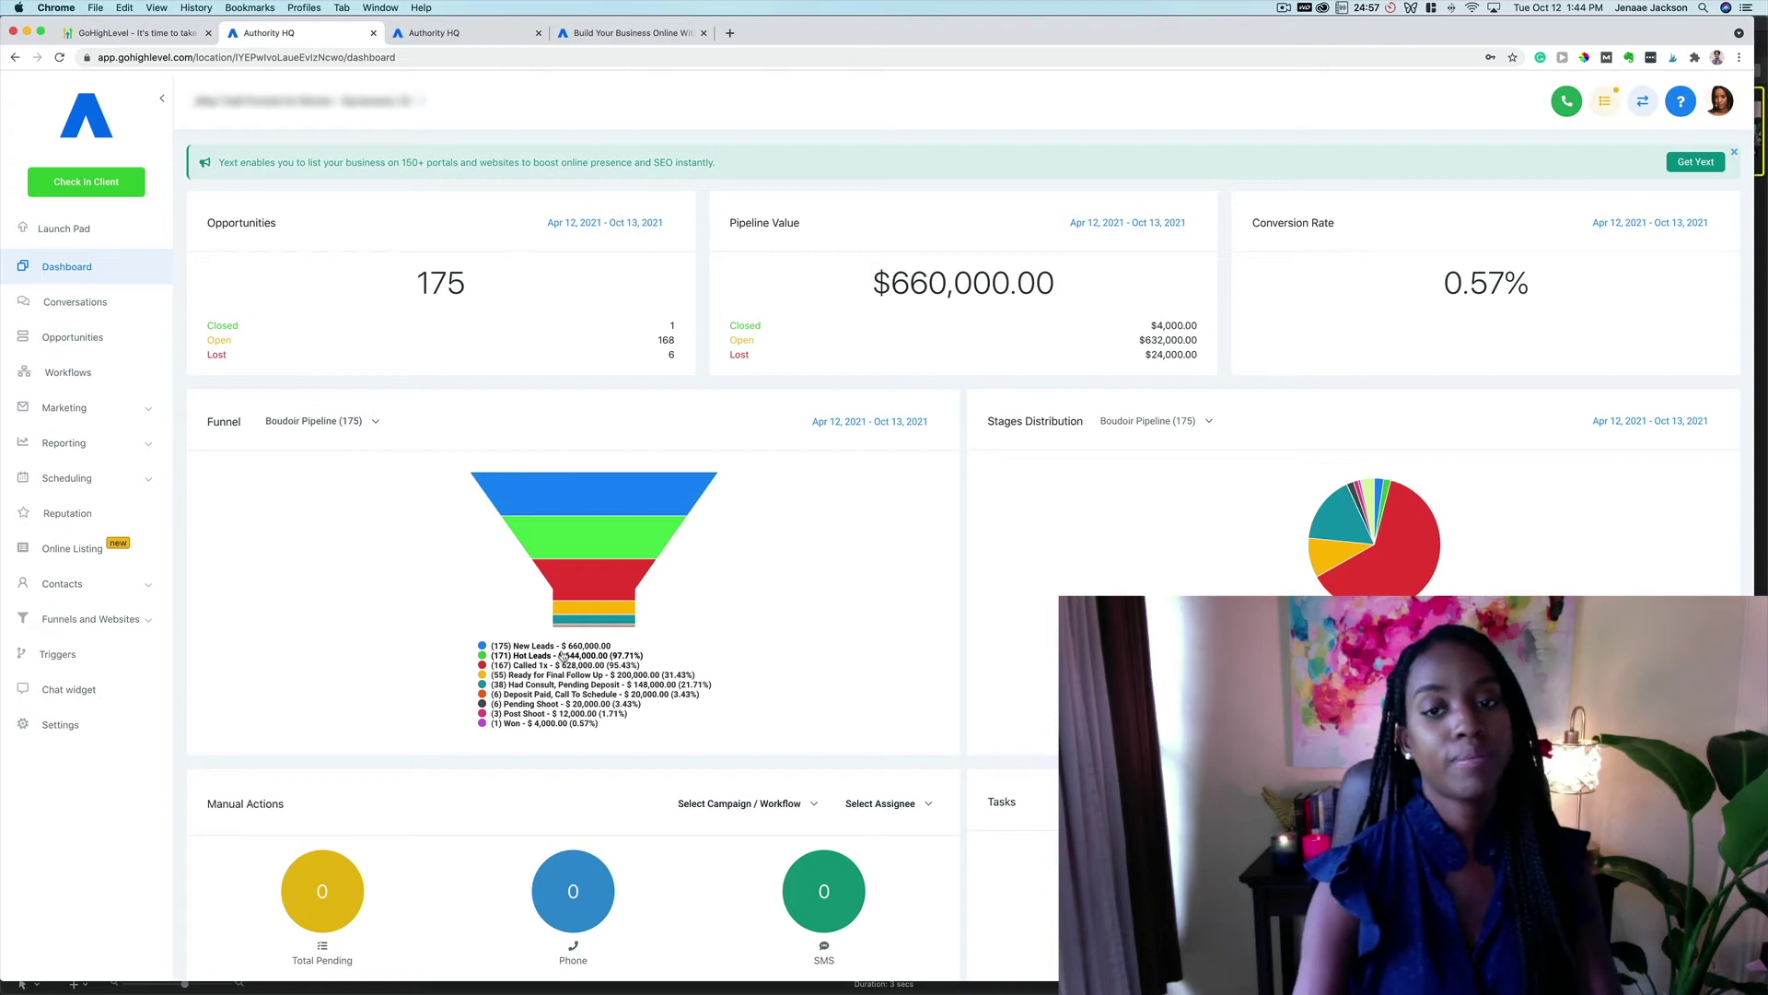
pyautogui.scroll(-1, 563, 655)
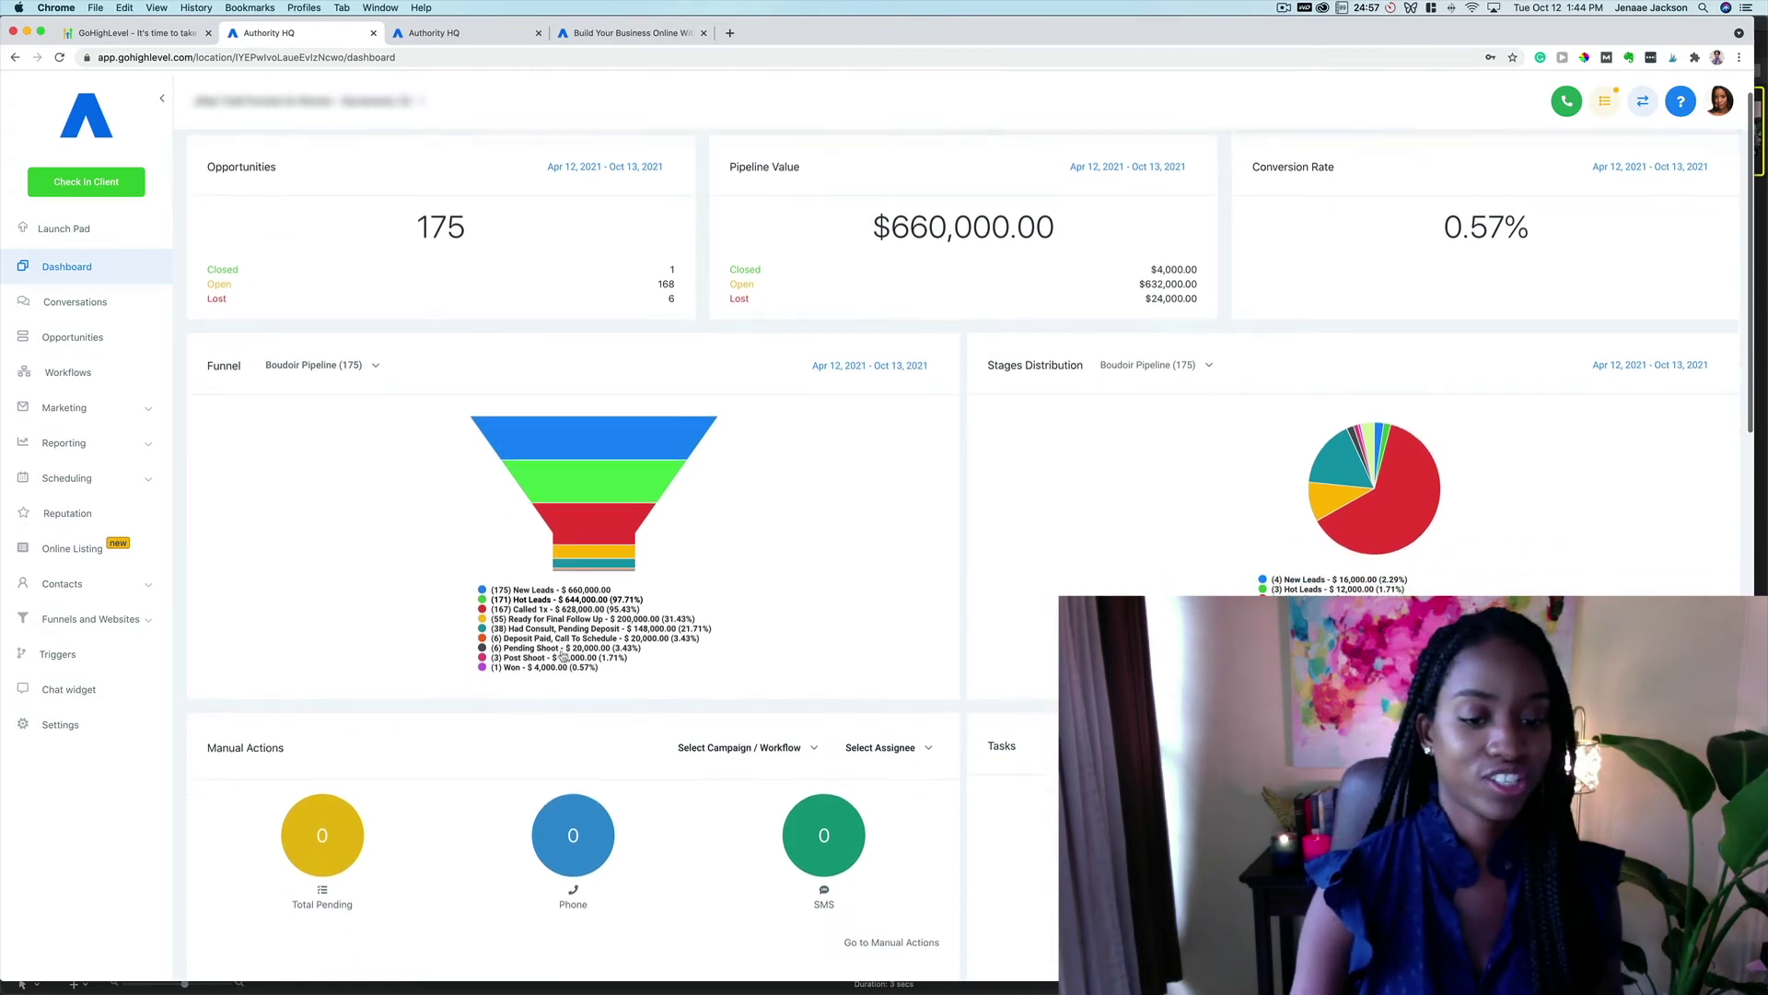
pyautogui.scroll(-2, 562, 655)
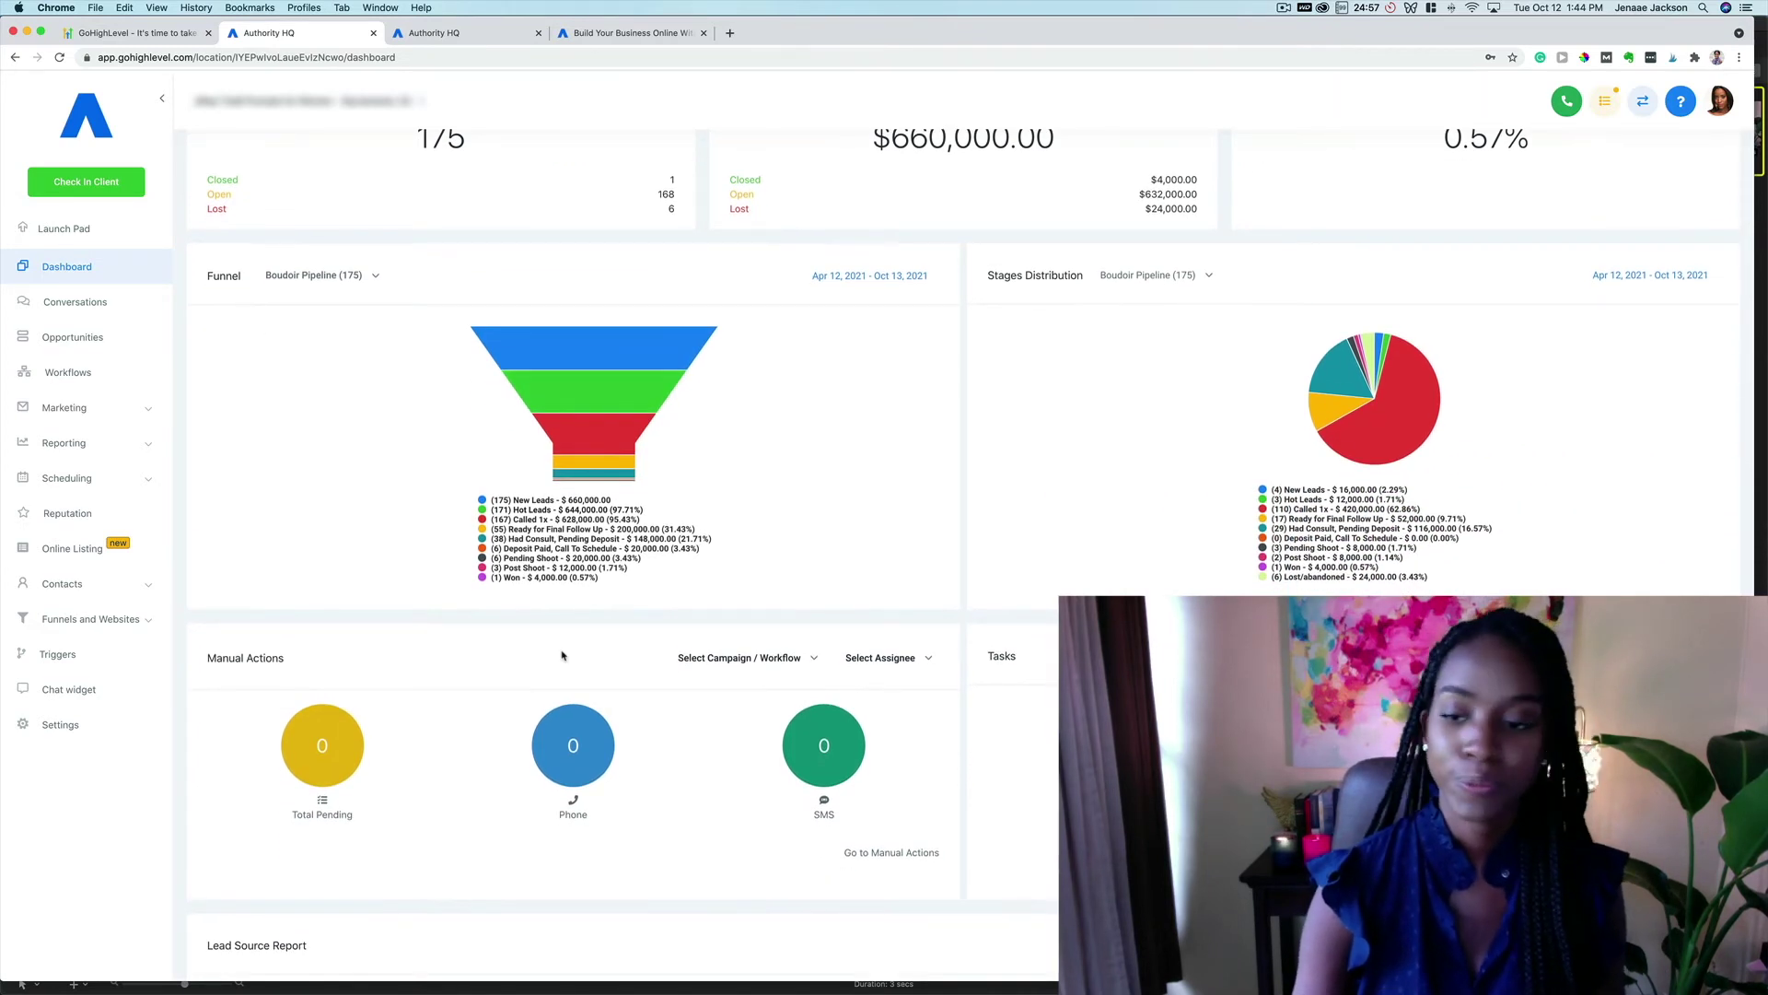
pyautogui.scroll(-15, 563, 655)
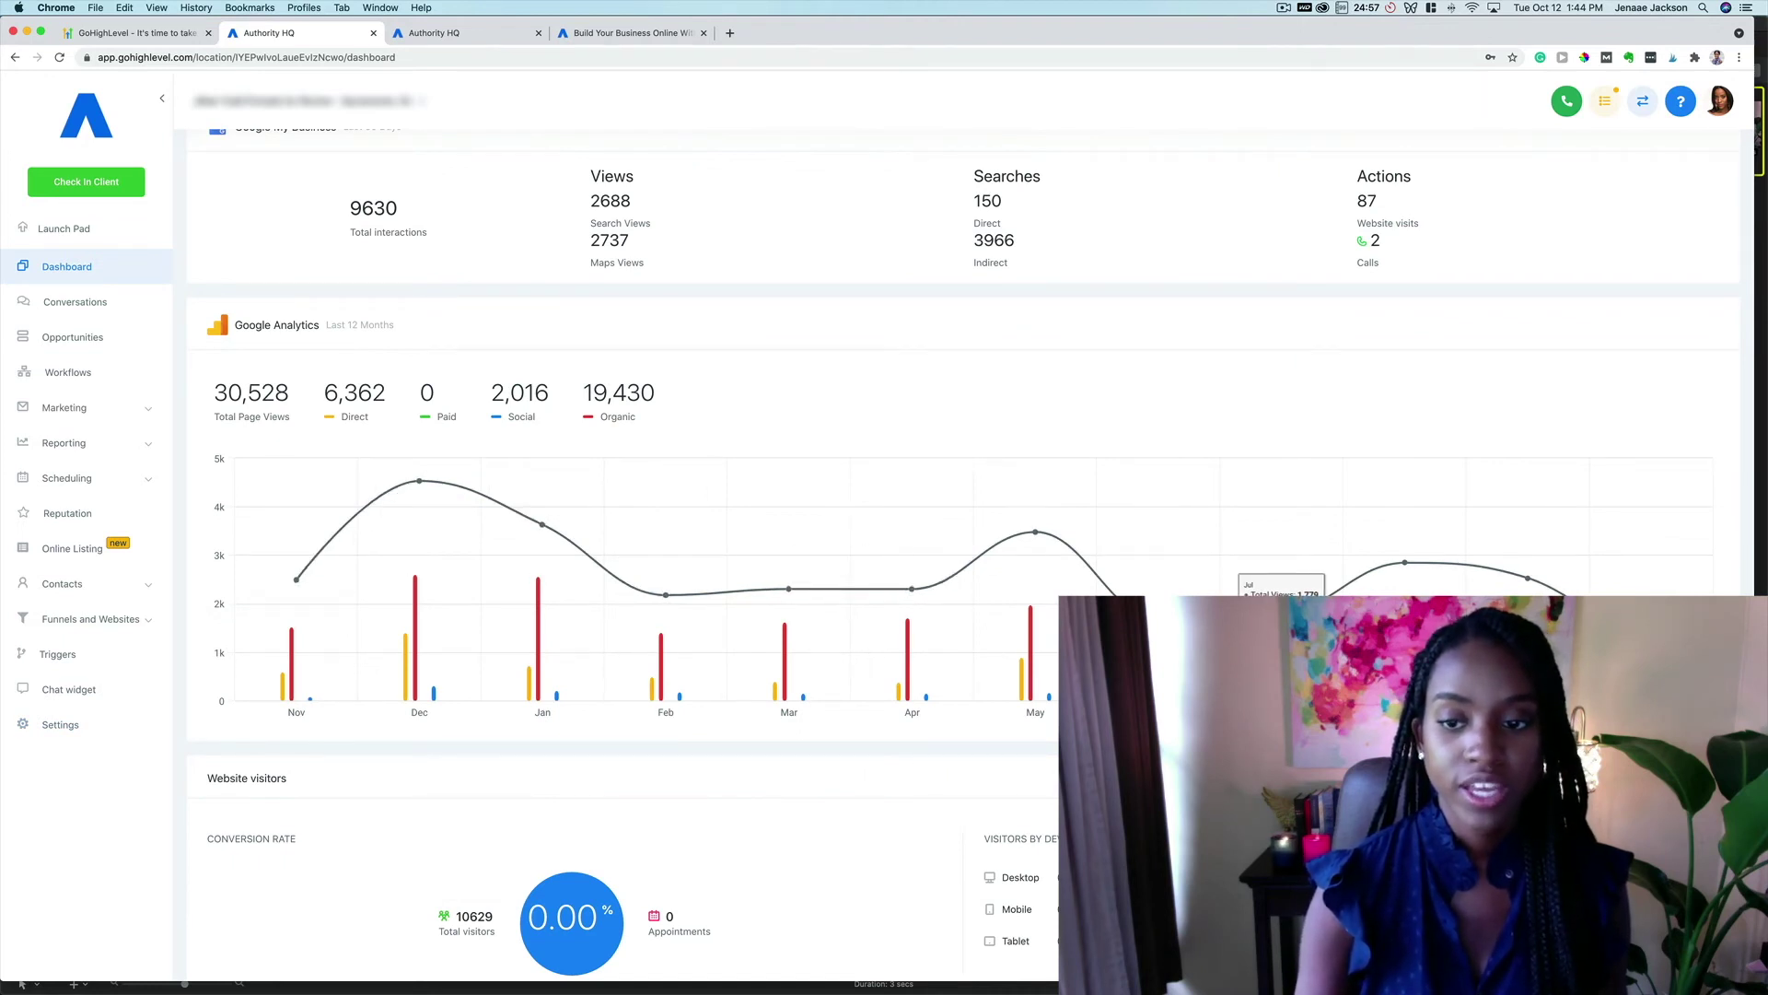
# Scroll further down the Dashboard, then back up to the top.
pyautogui.scroll(-4, 921, 598)
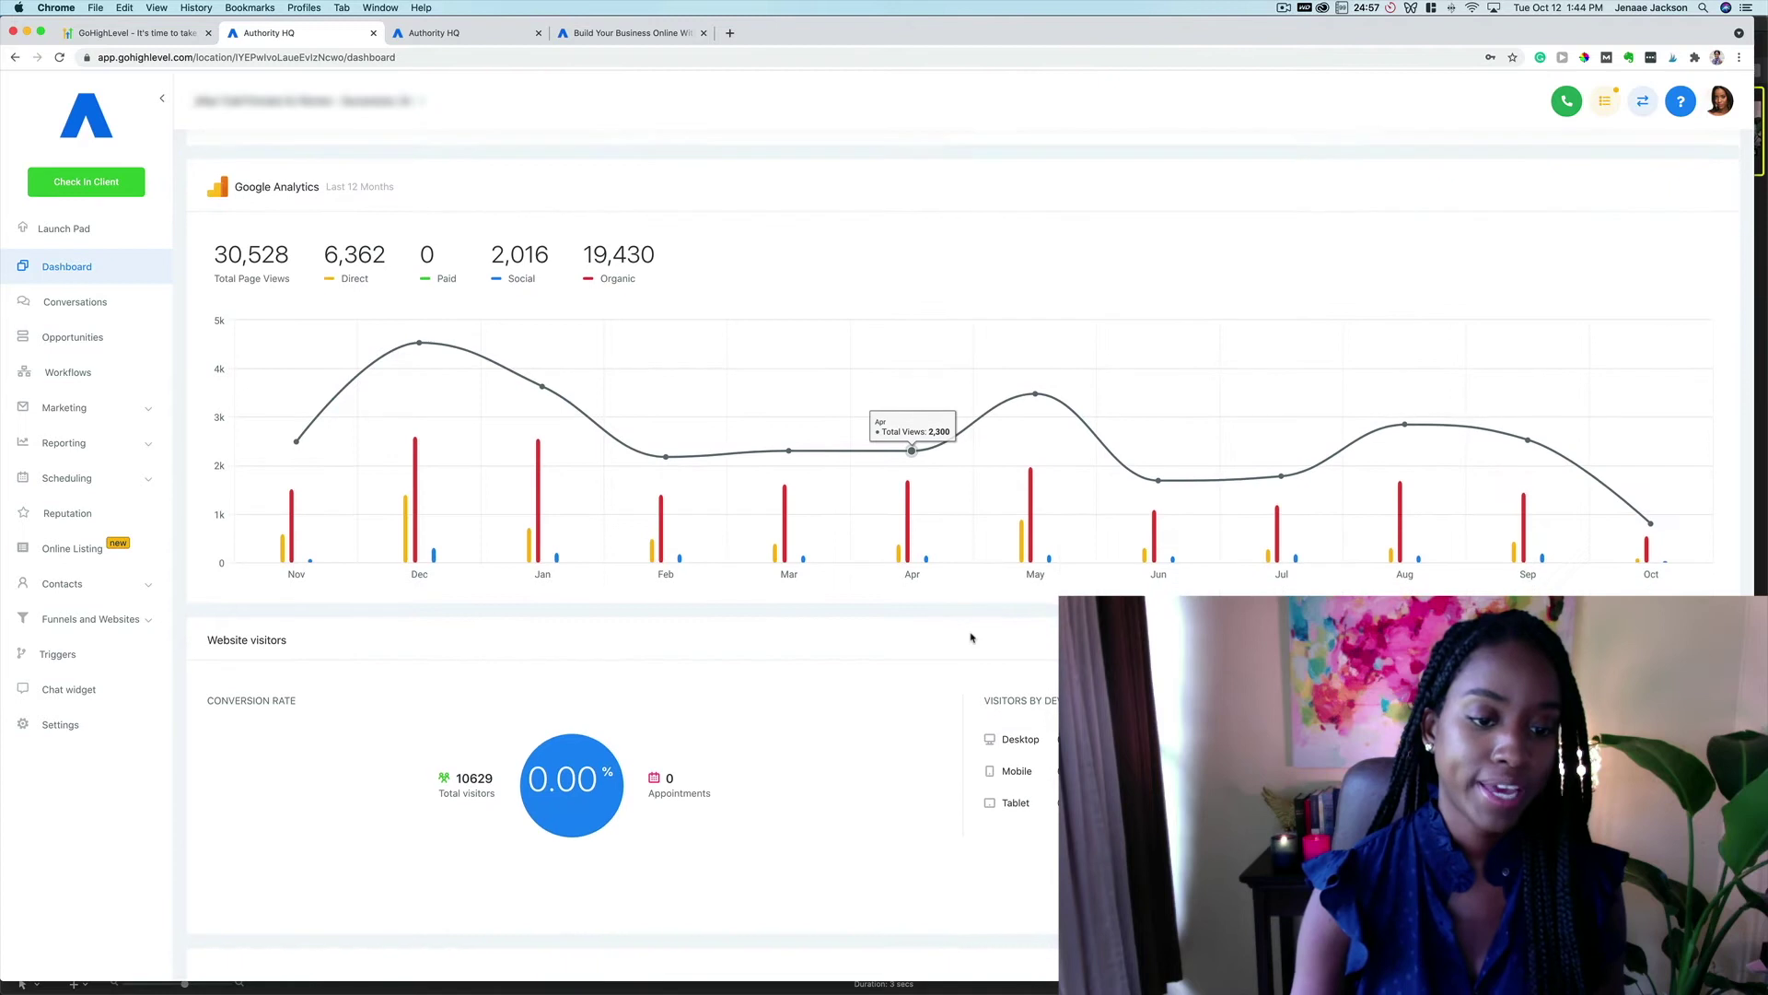
pyautogui.scroll(-1, 970, 637)
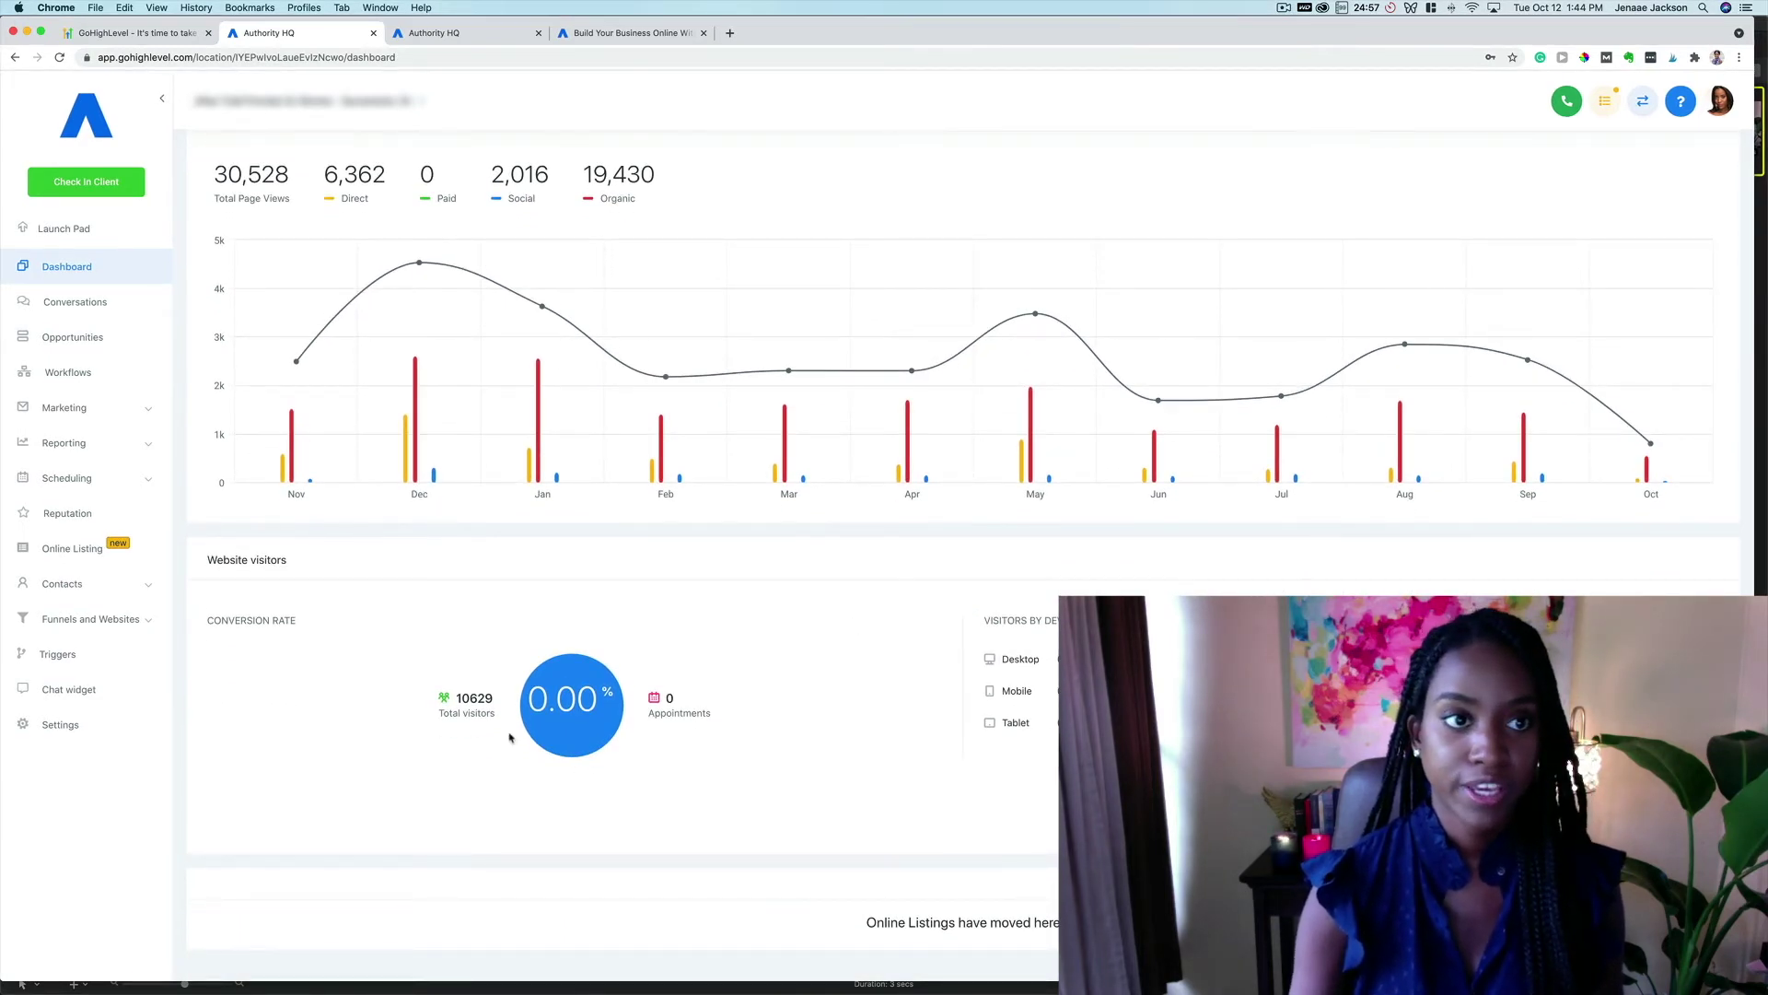
pyautogui.scroll(3, 509, 736)
pyautogui.scroll(3, 509, 737)
pyautogui.scroll(3, 510, 737)
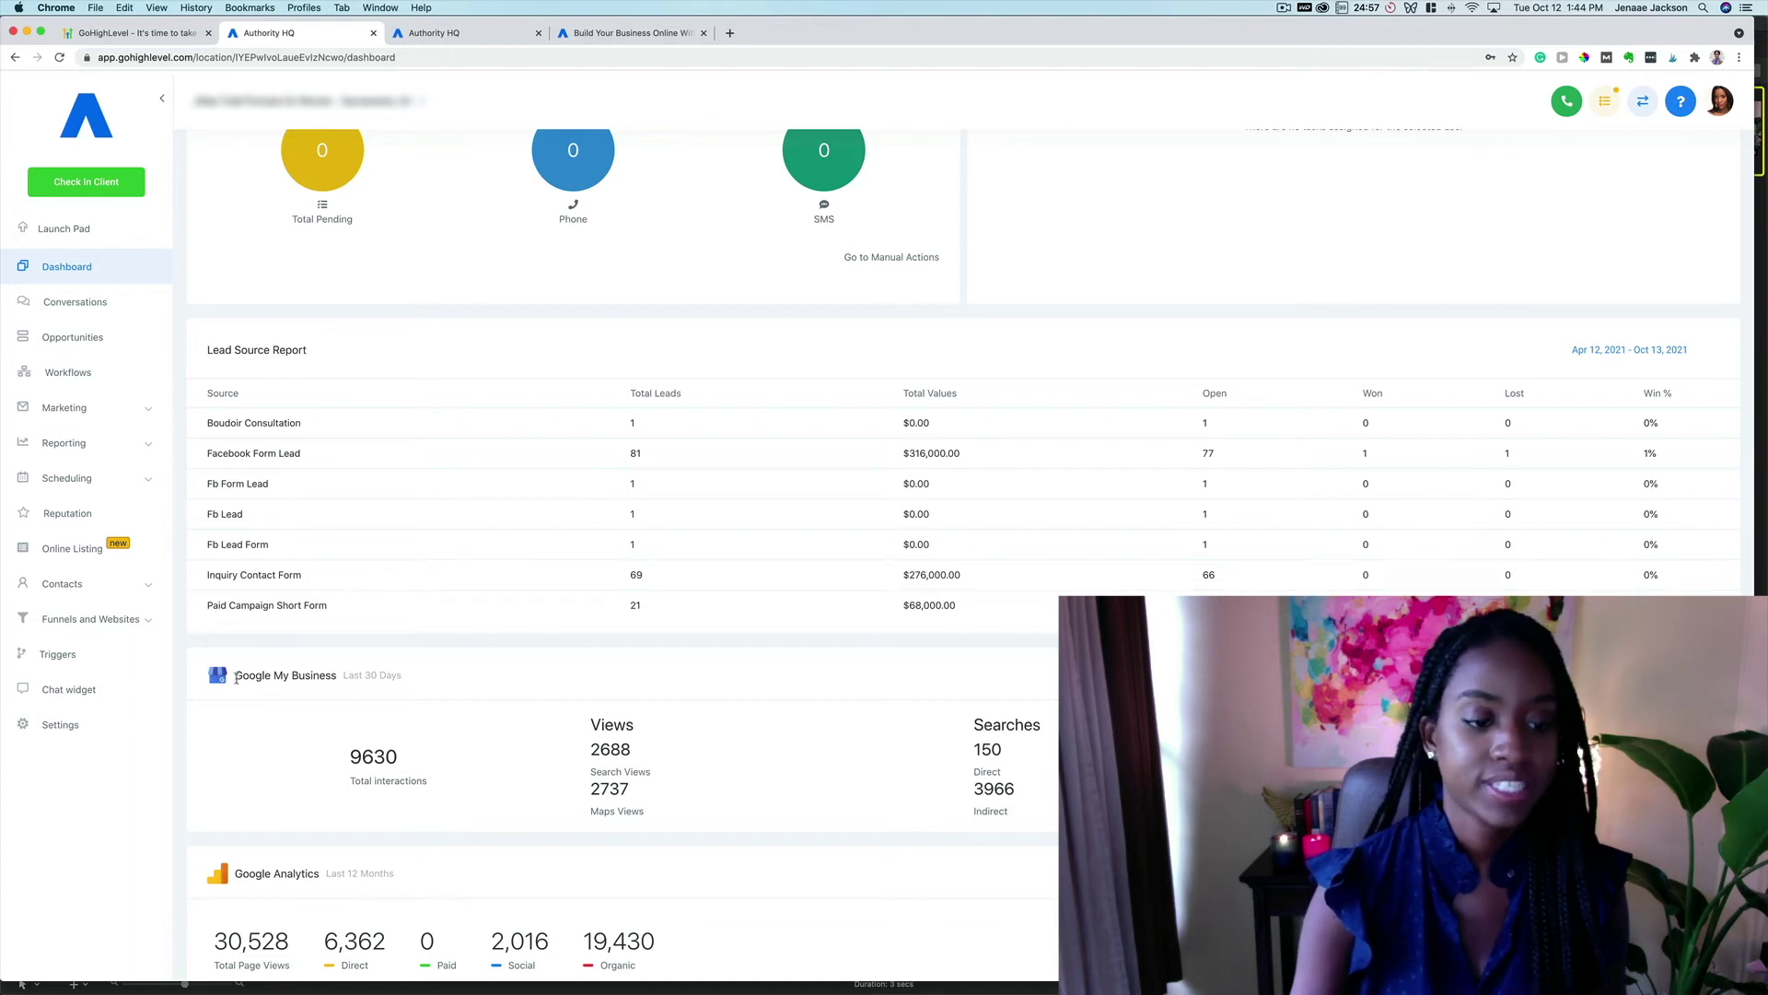
pyautogui.scroll(2, 237, 679)
pyautogui.scroll(5, 236, 679)
pyautogui.scroll(1, 236, 682)
pyautogui.scroll(2, 237, 684)
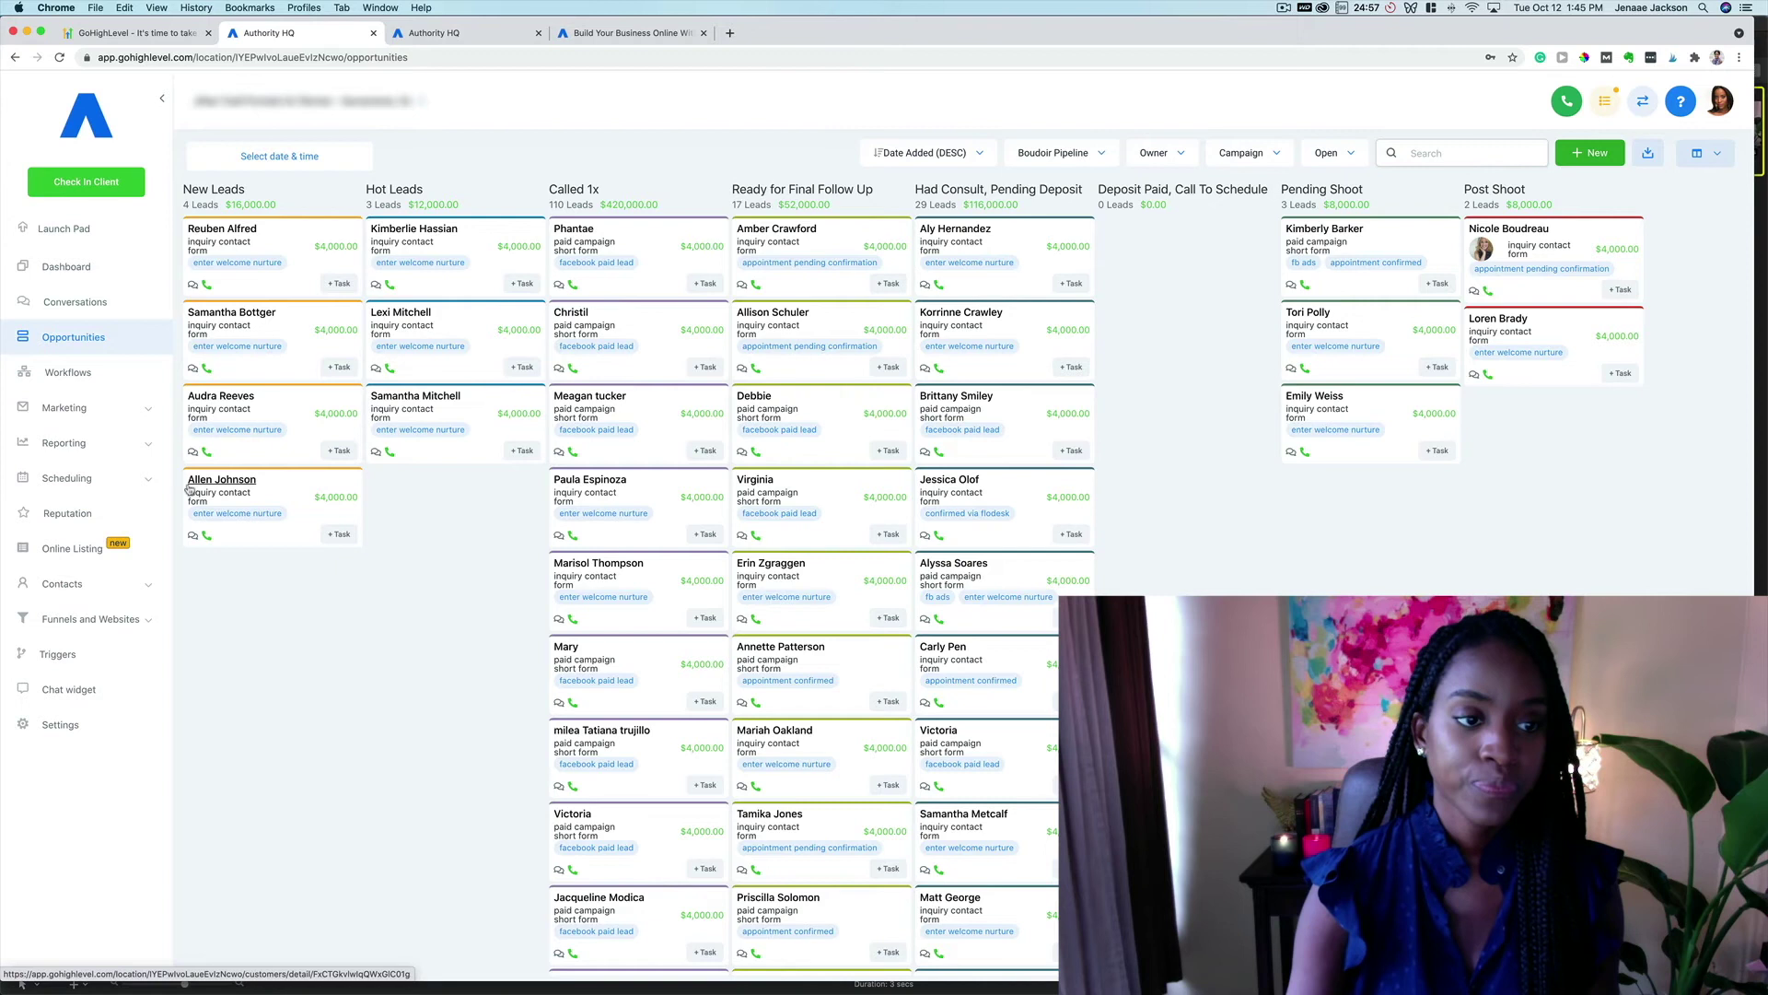
# View a lead's contact details, then return to the Opportunities board.
pyautogui.click(221, 480)
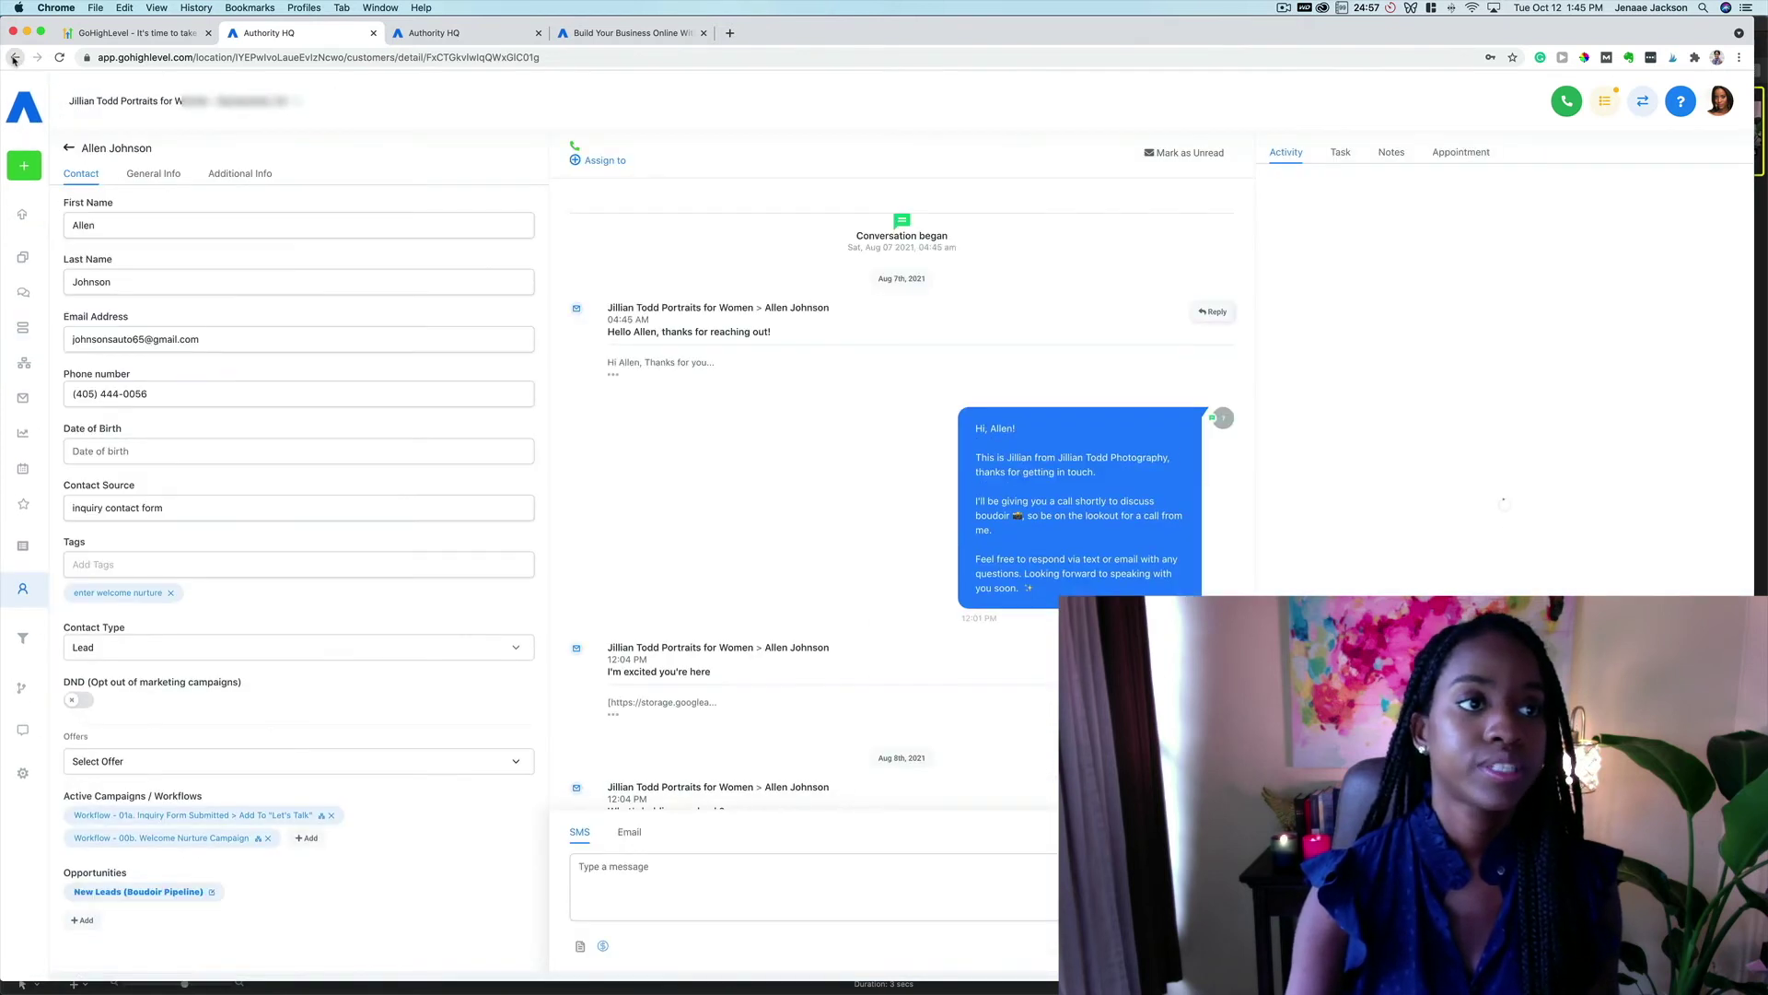
pyautogui.click(13, 57)
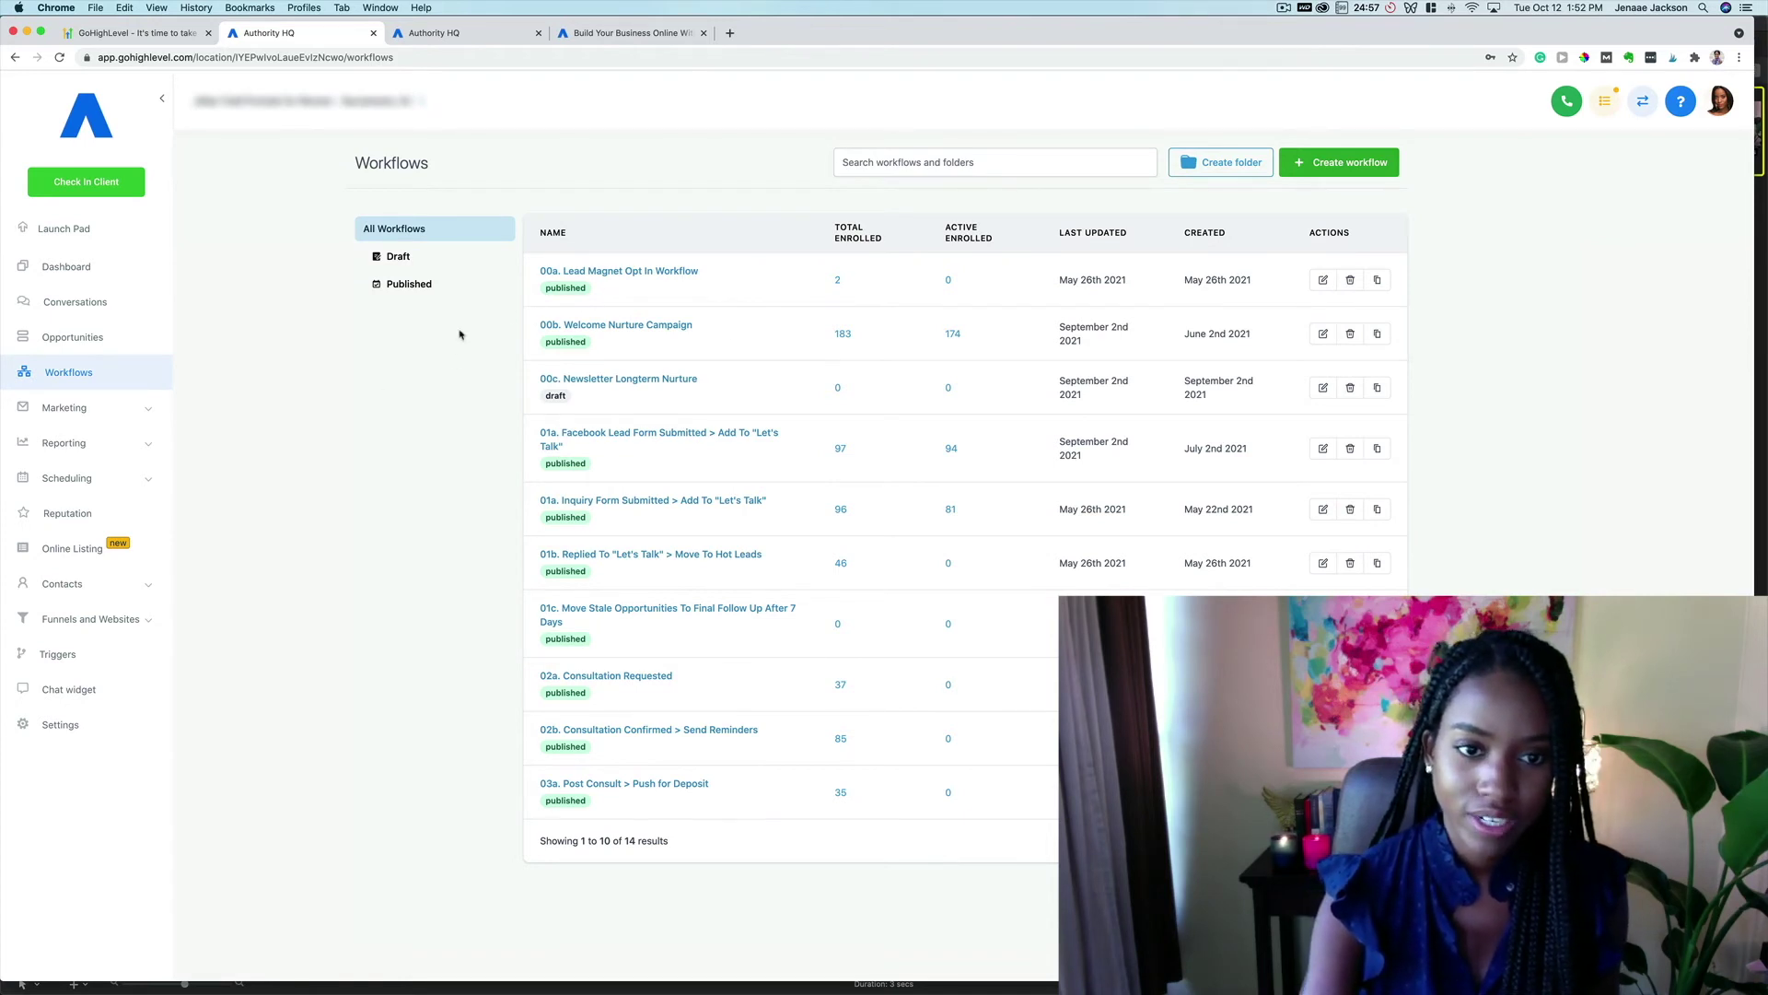
pyautogui.moveTo(604, 276)
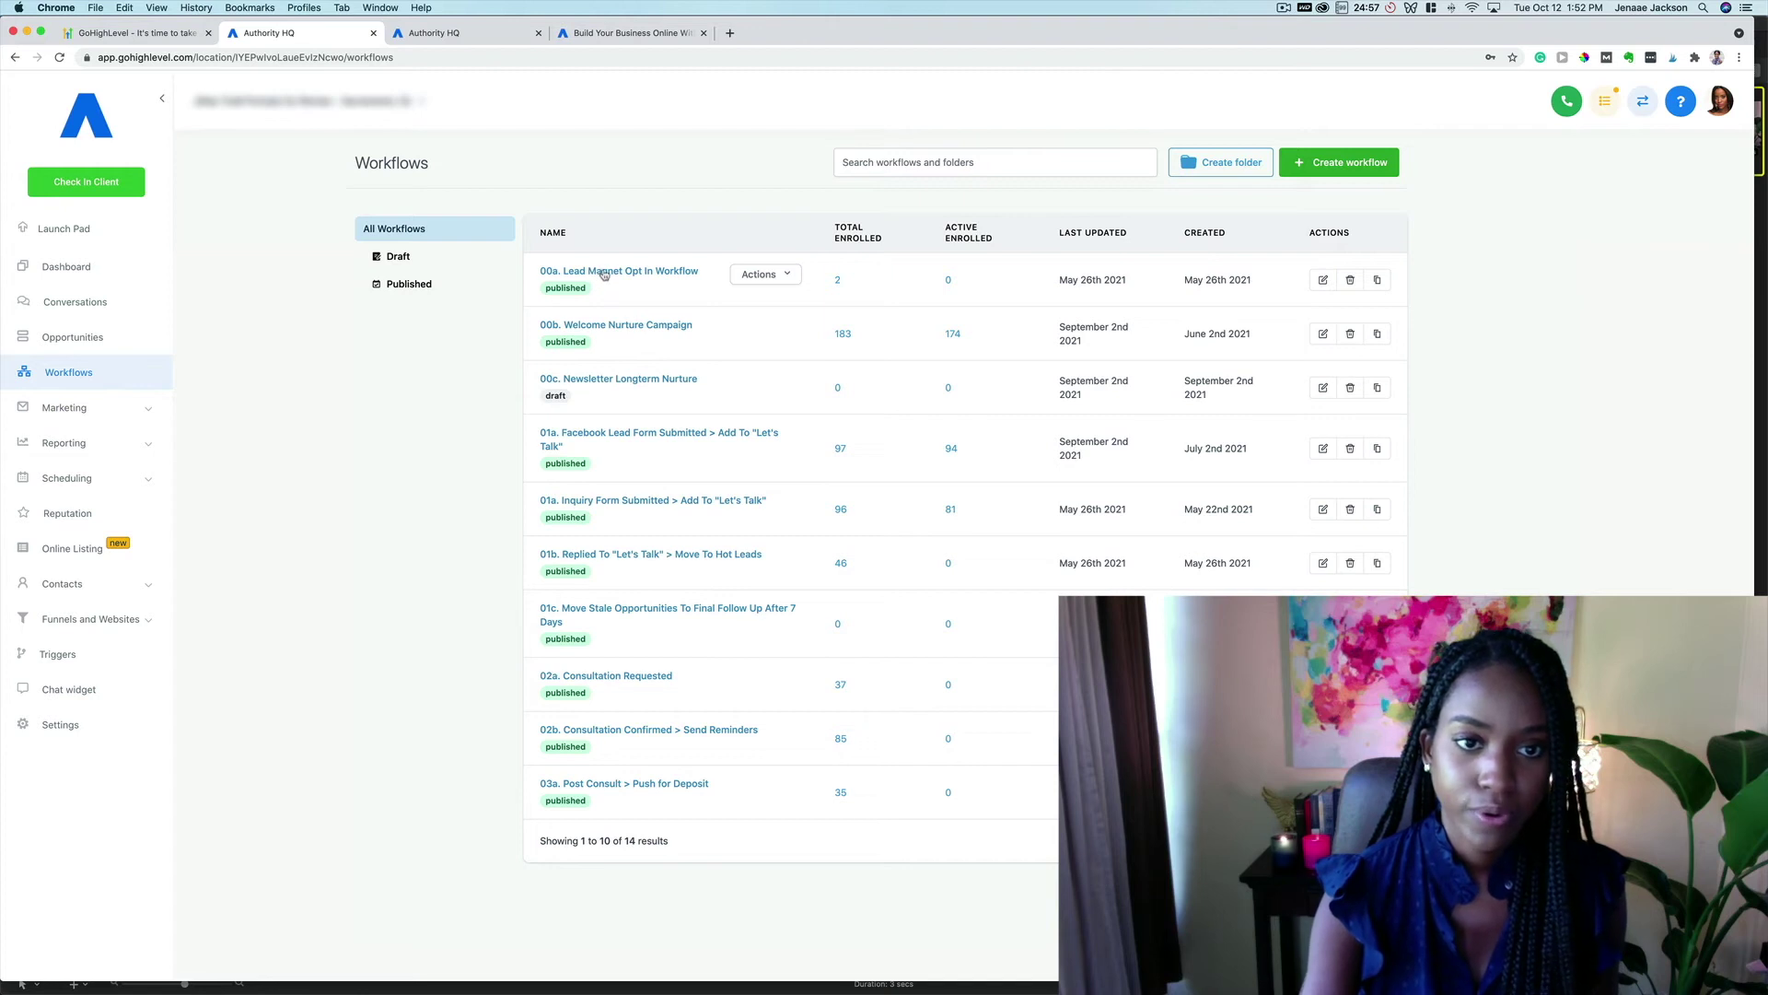
pyautogui.moveTo(604, 275); pyautogui.dragTo(592, 198)
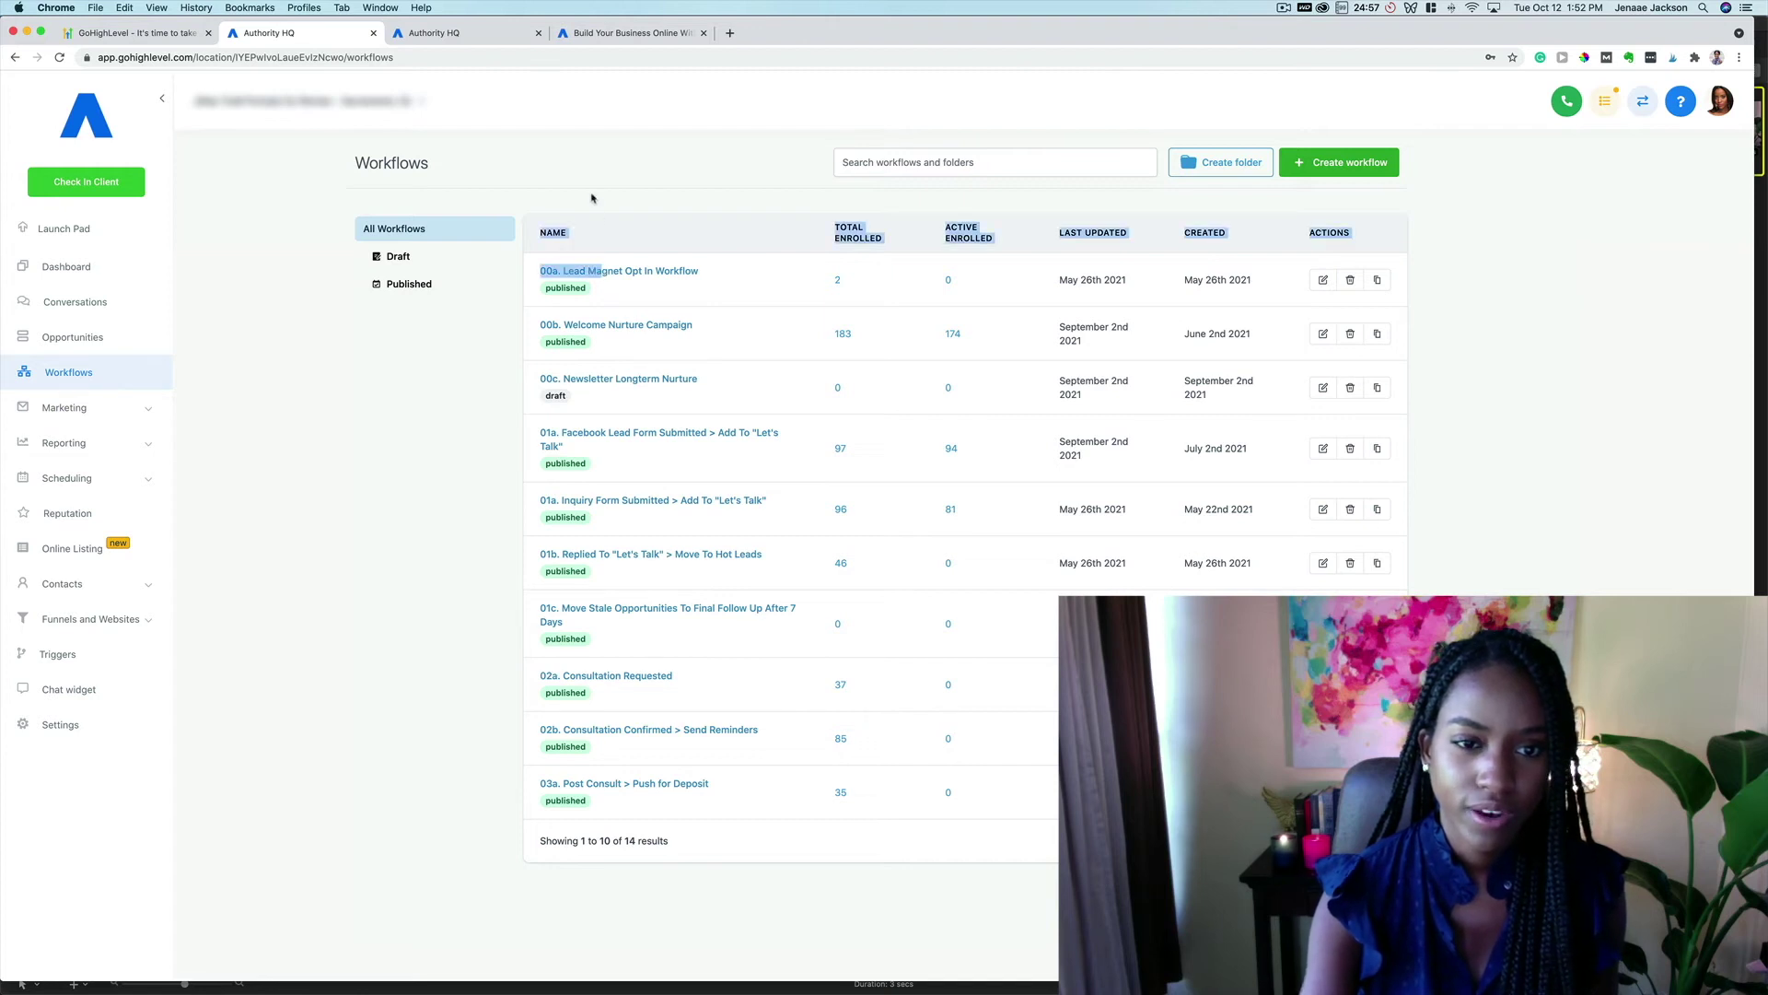
pyautogui.click(612, 273)
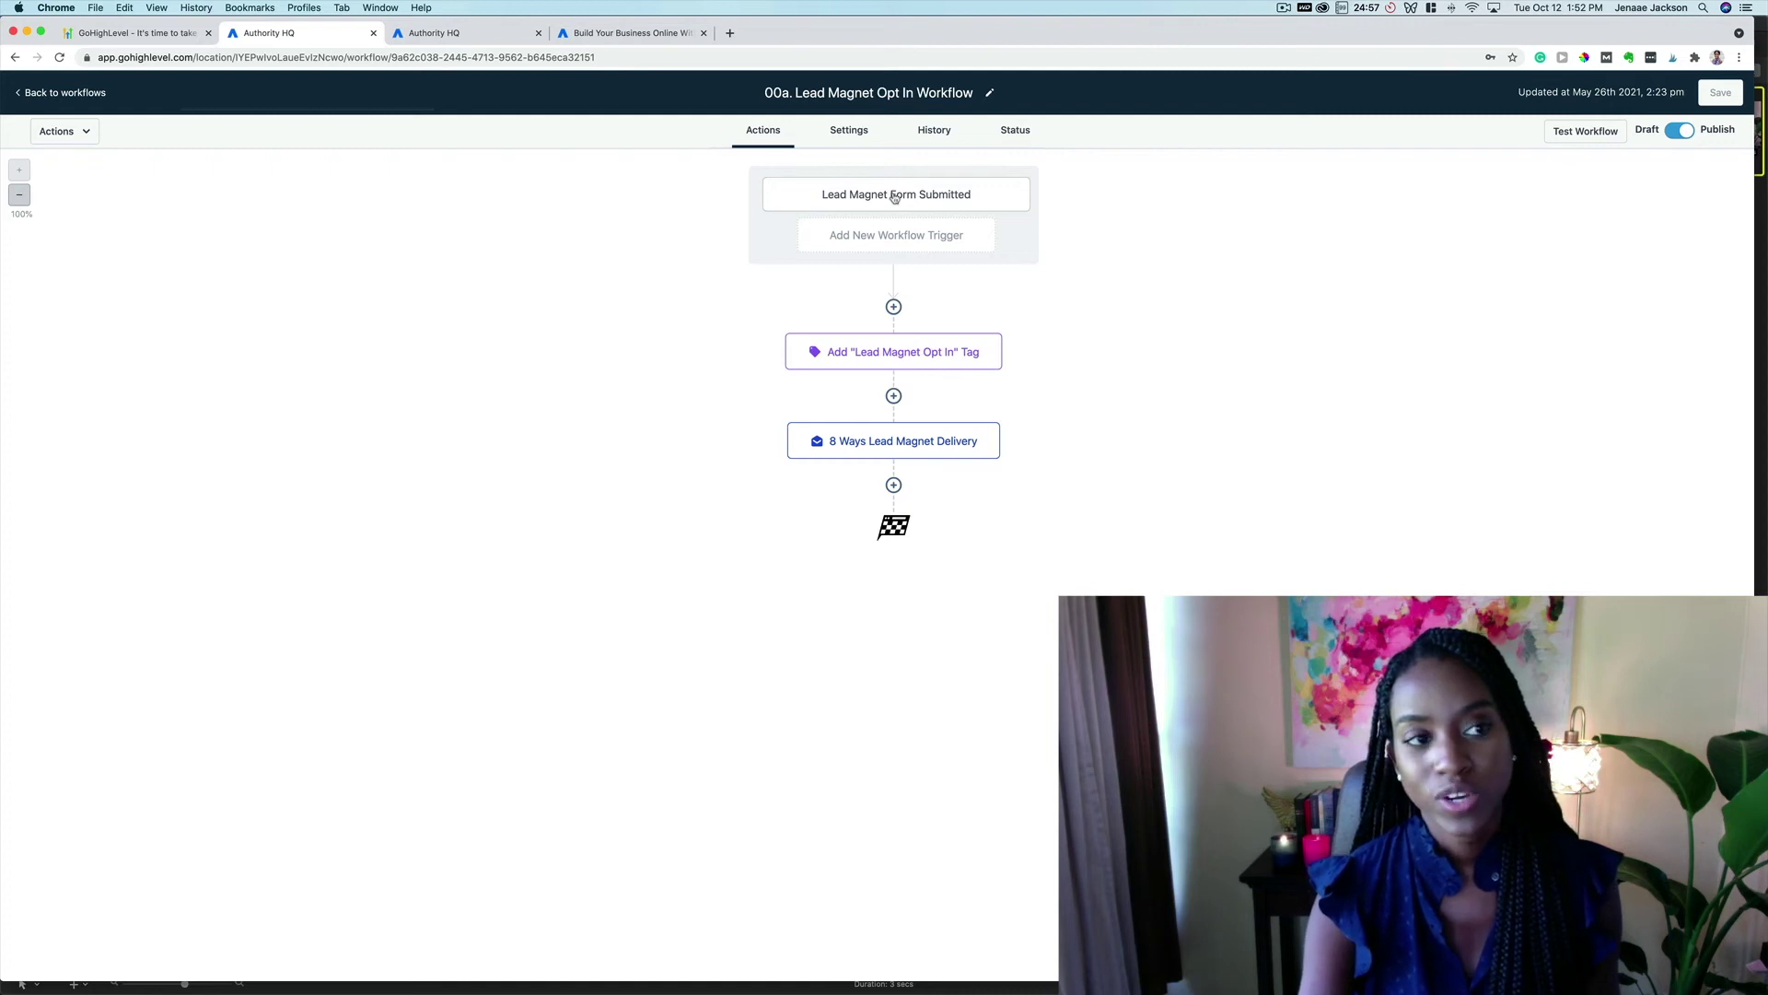
# Inspect the Lead Magnet Form Submitted trigger, opt-in tag step, and 8 Ways Lead Magnet Delivery email step.
pyautogui.click(895, 195)
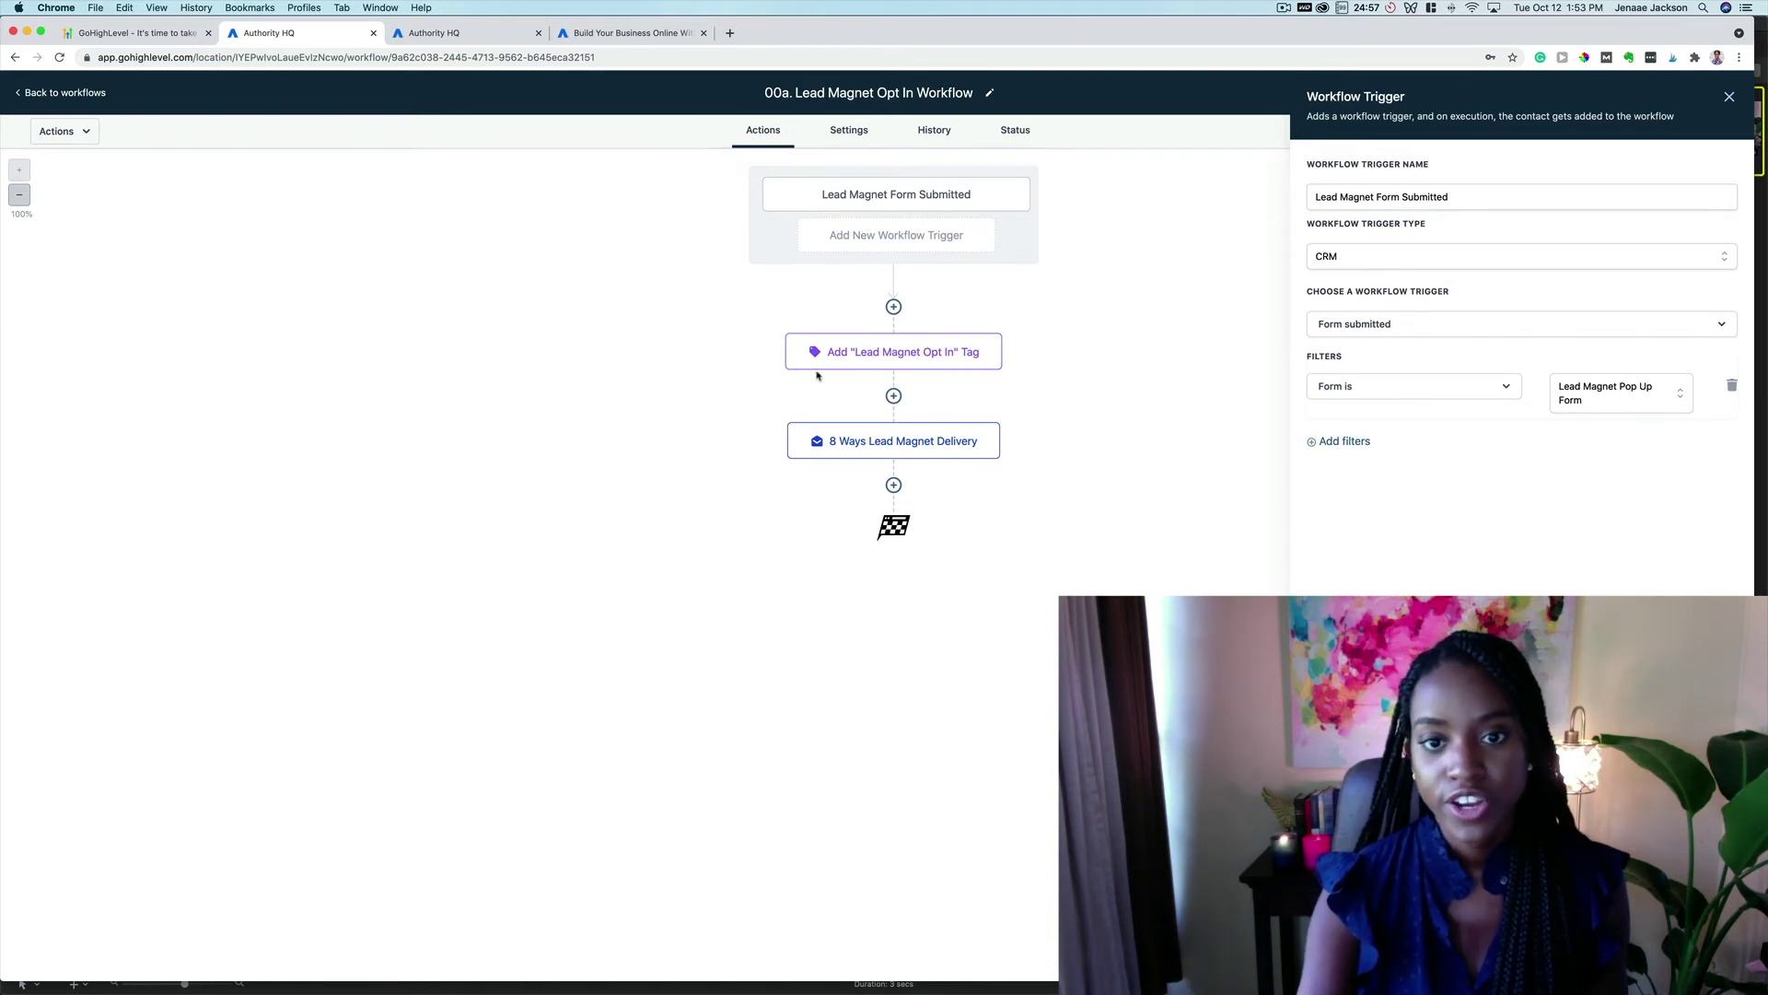
pyautogui.click(951, 361)
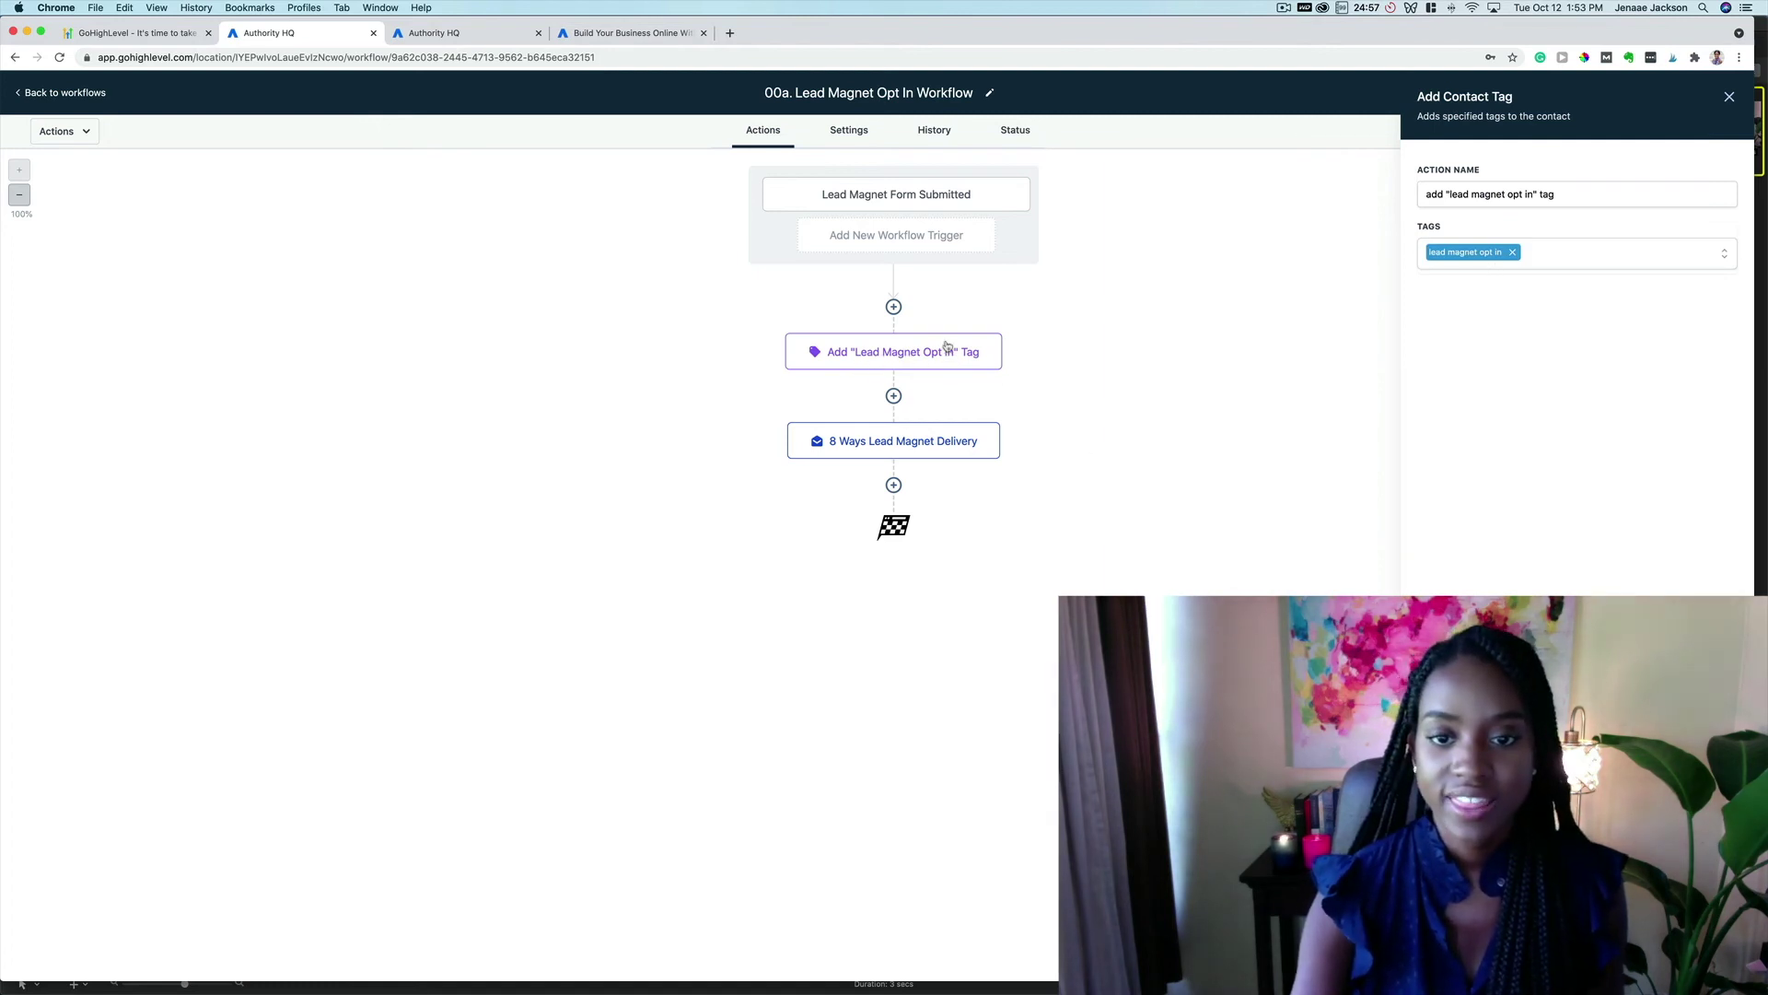
pyautogui.click(893, 443)
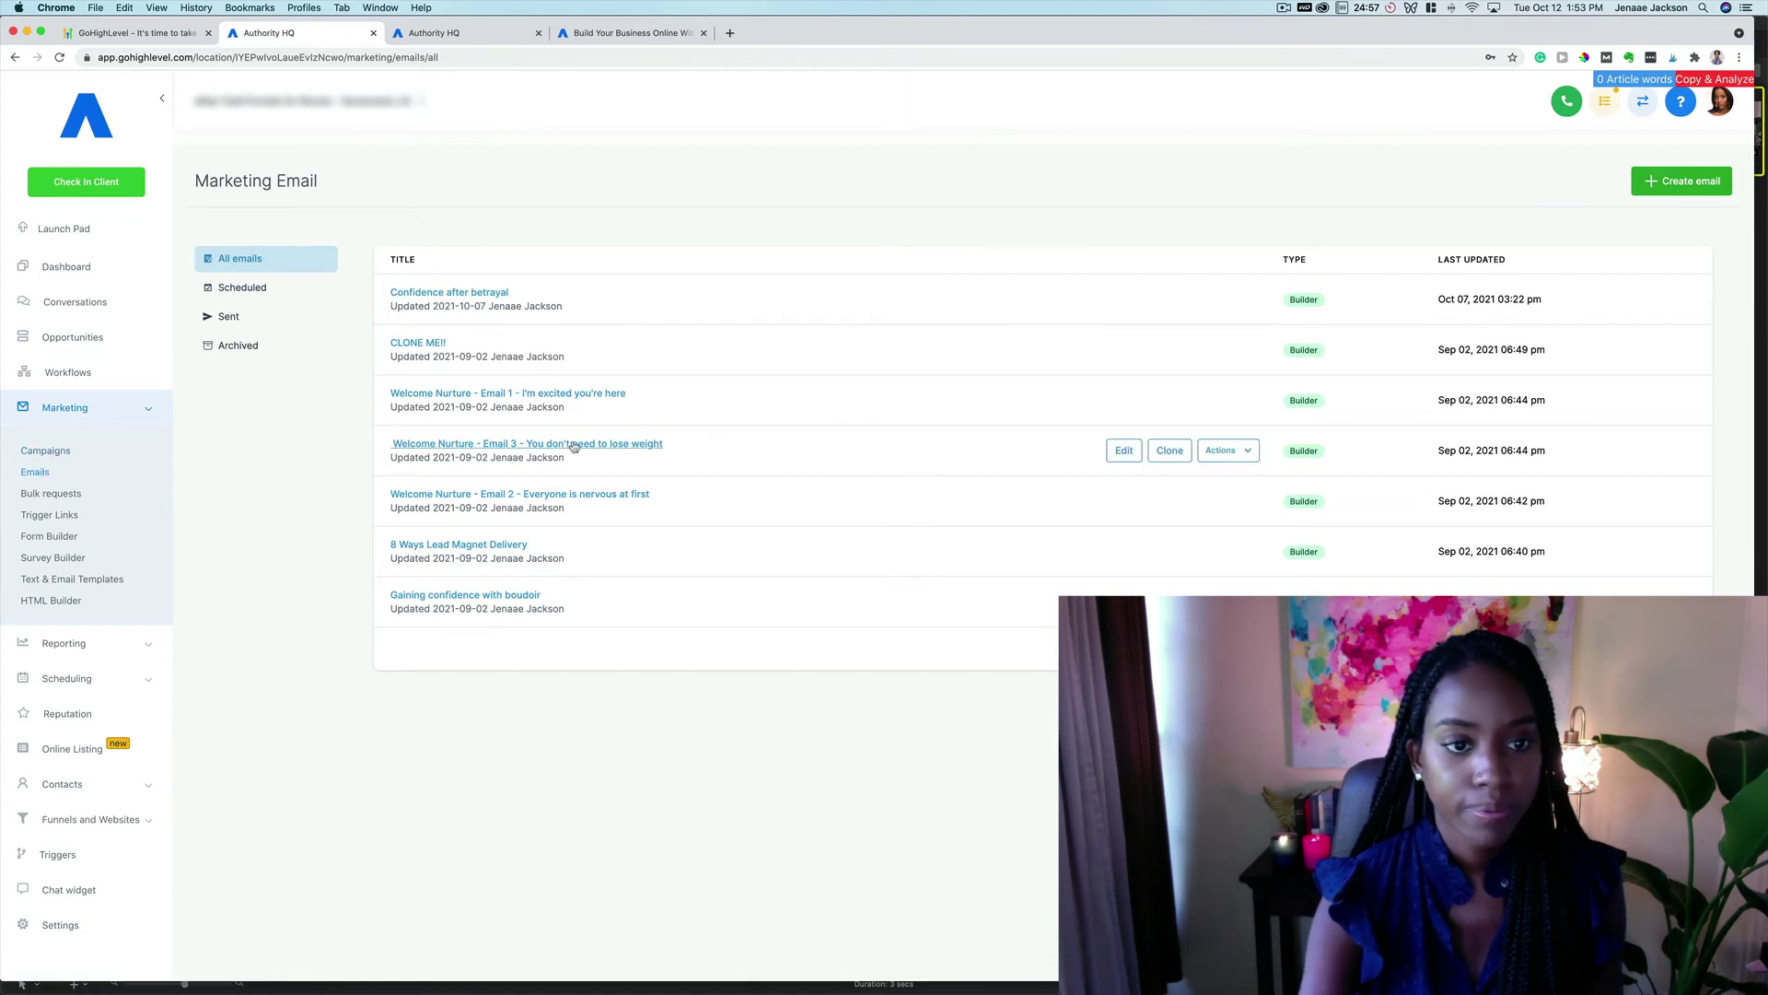
# Open Welcome Nurture – Email 1 in the builder and scroll through its 'Hello, Gorgeous!' content.
pyautogui.scroll(-1, 575, 446)
pyautogui.moveTo(507, 400)
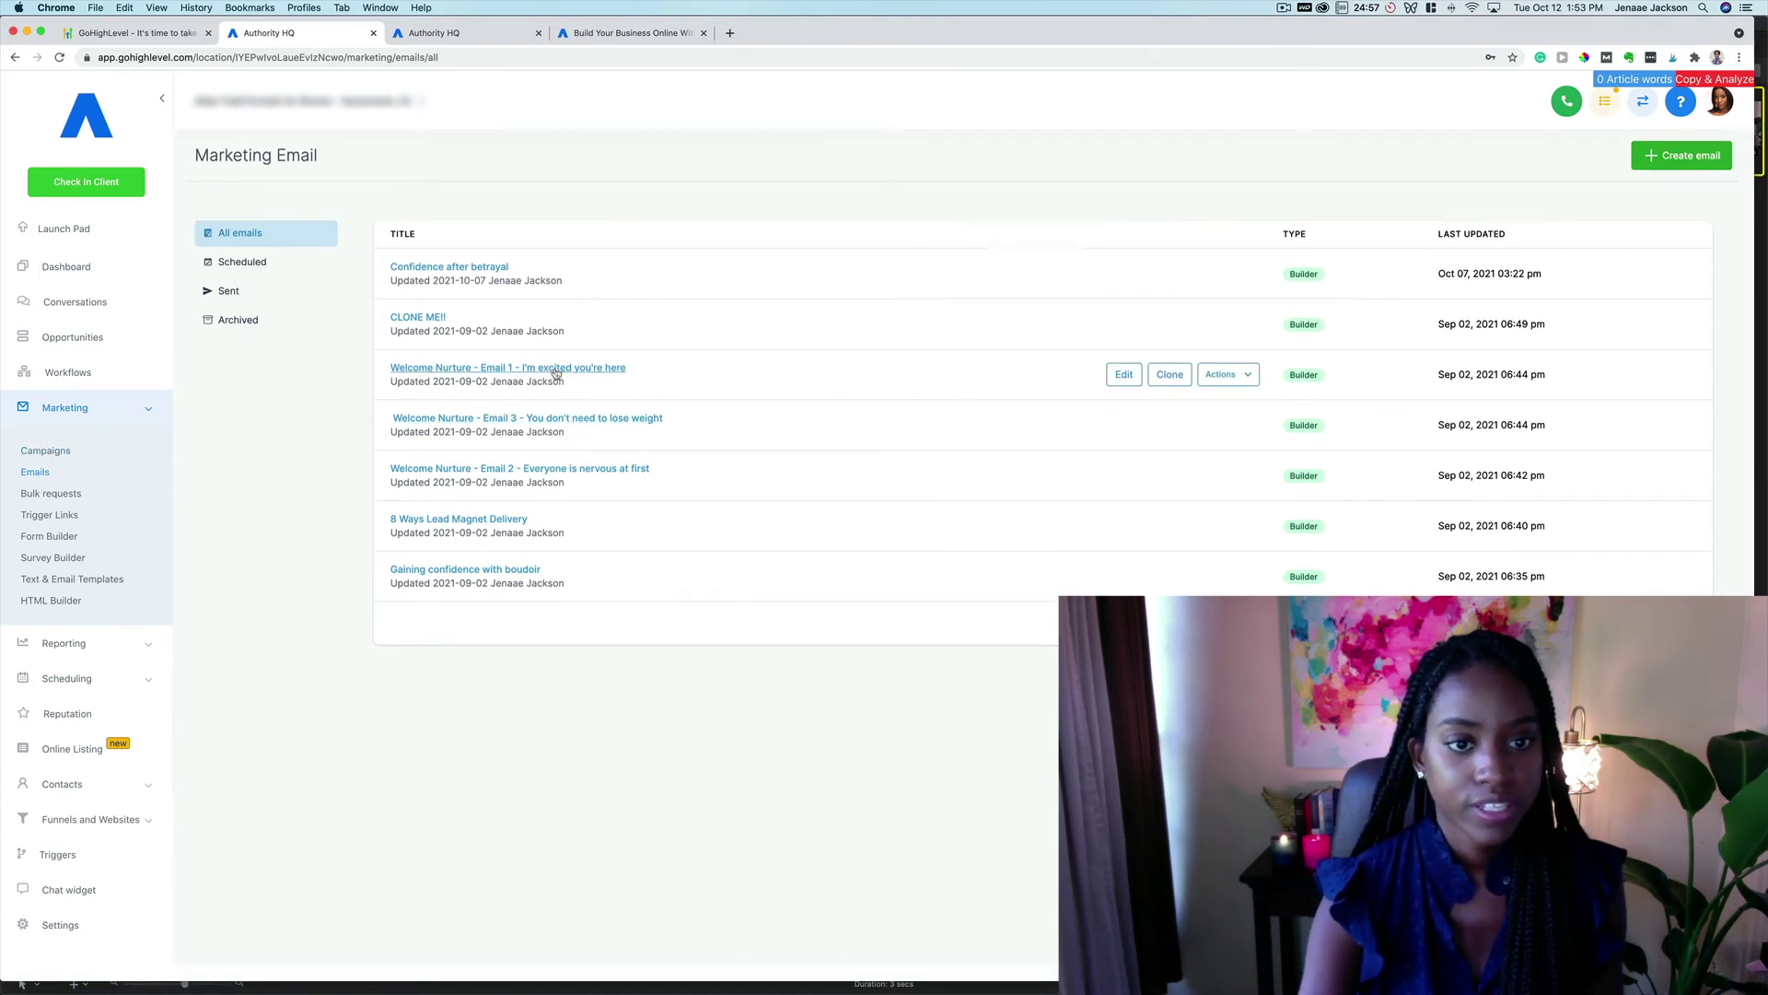
pyautogui.click(556, 368)
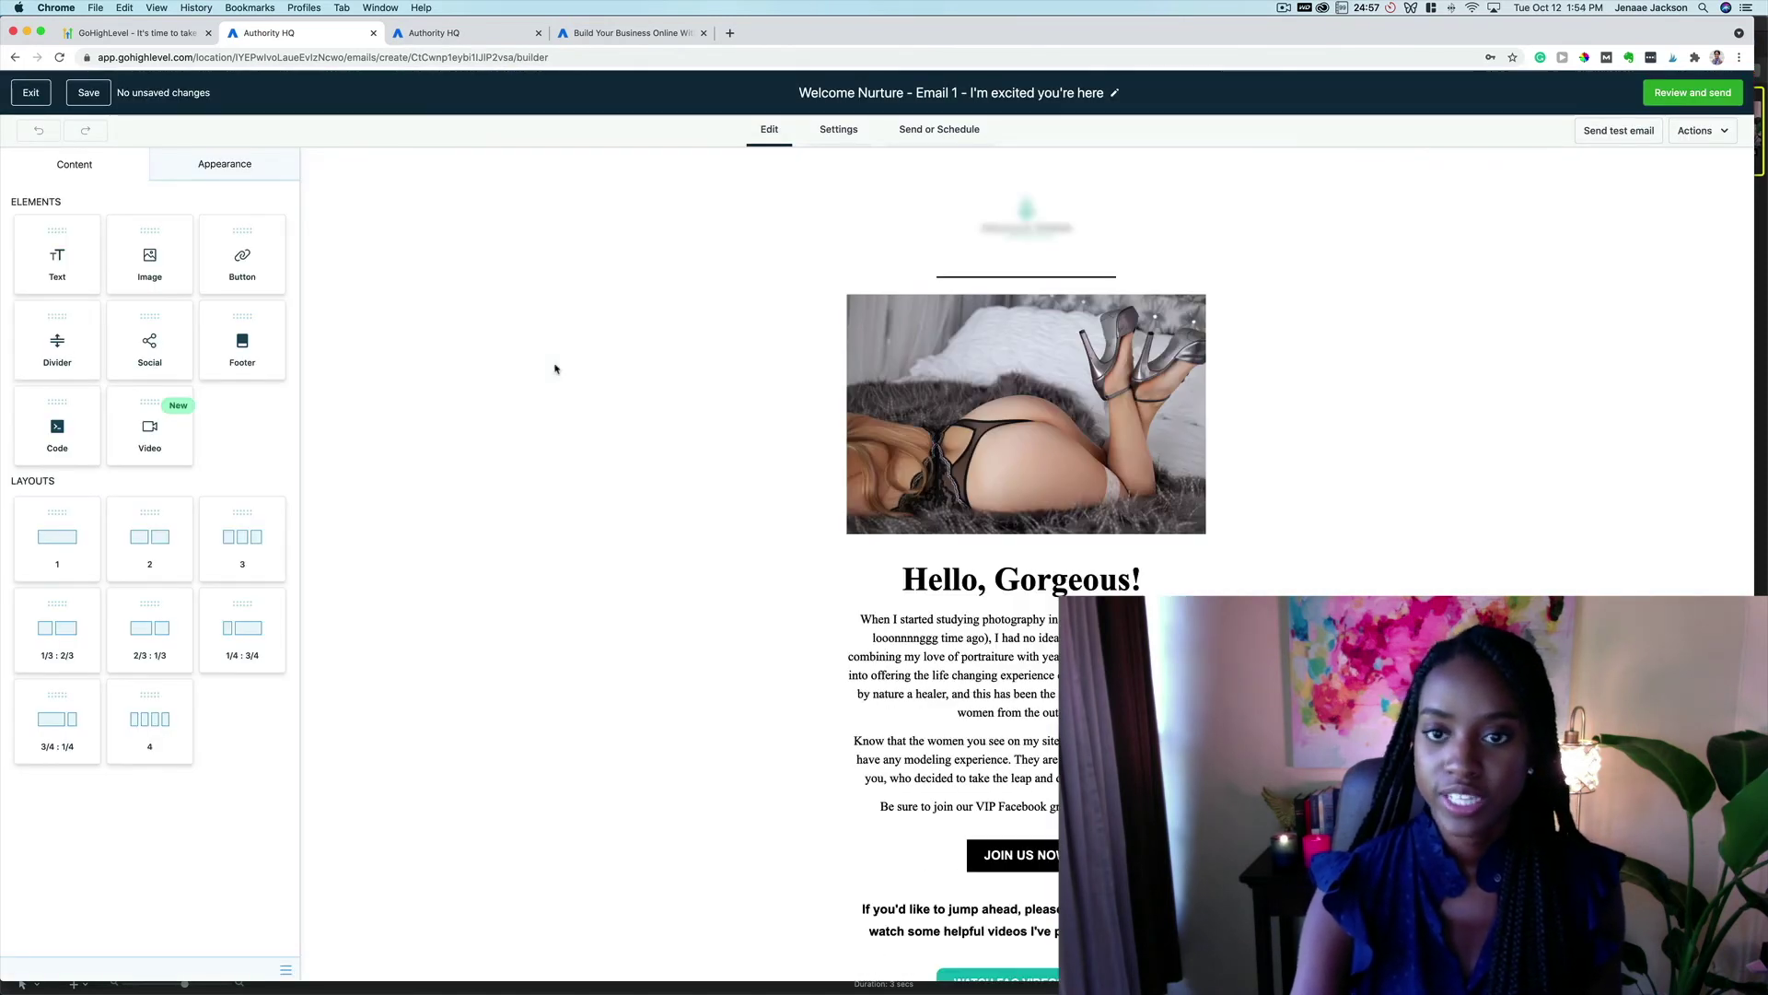
pyautogui.moveTo(1025, 221)
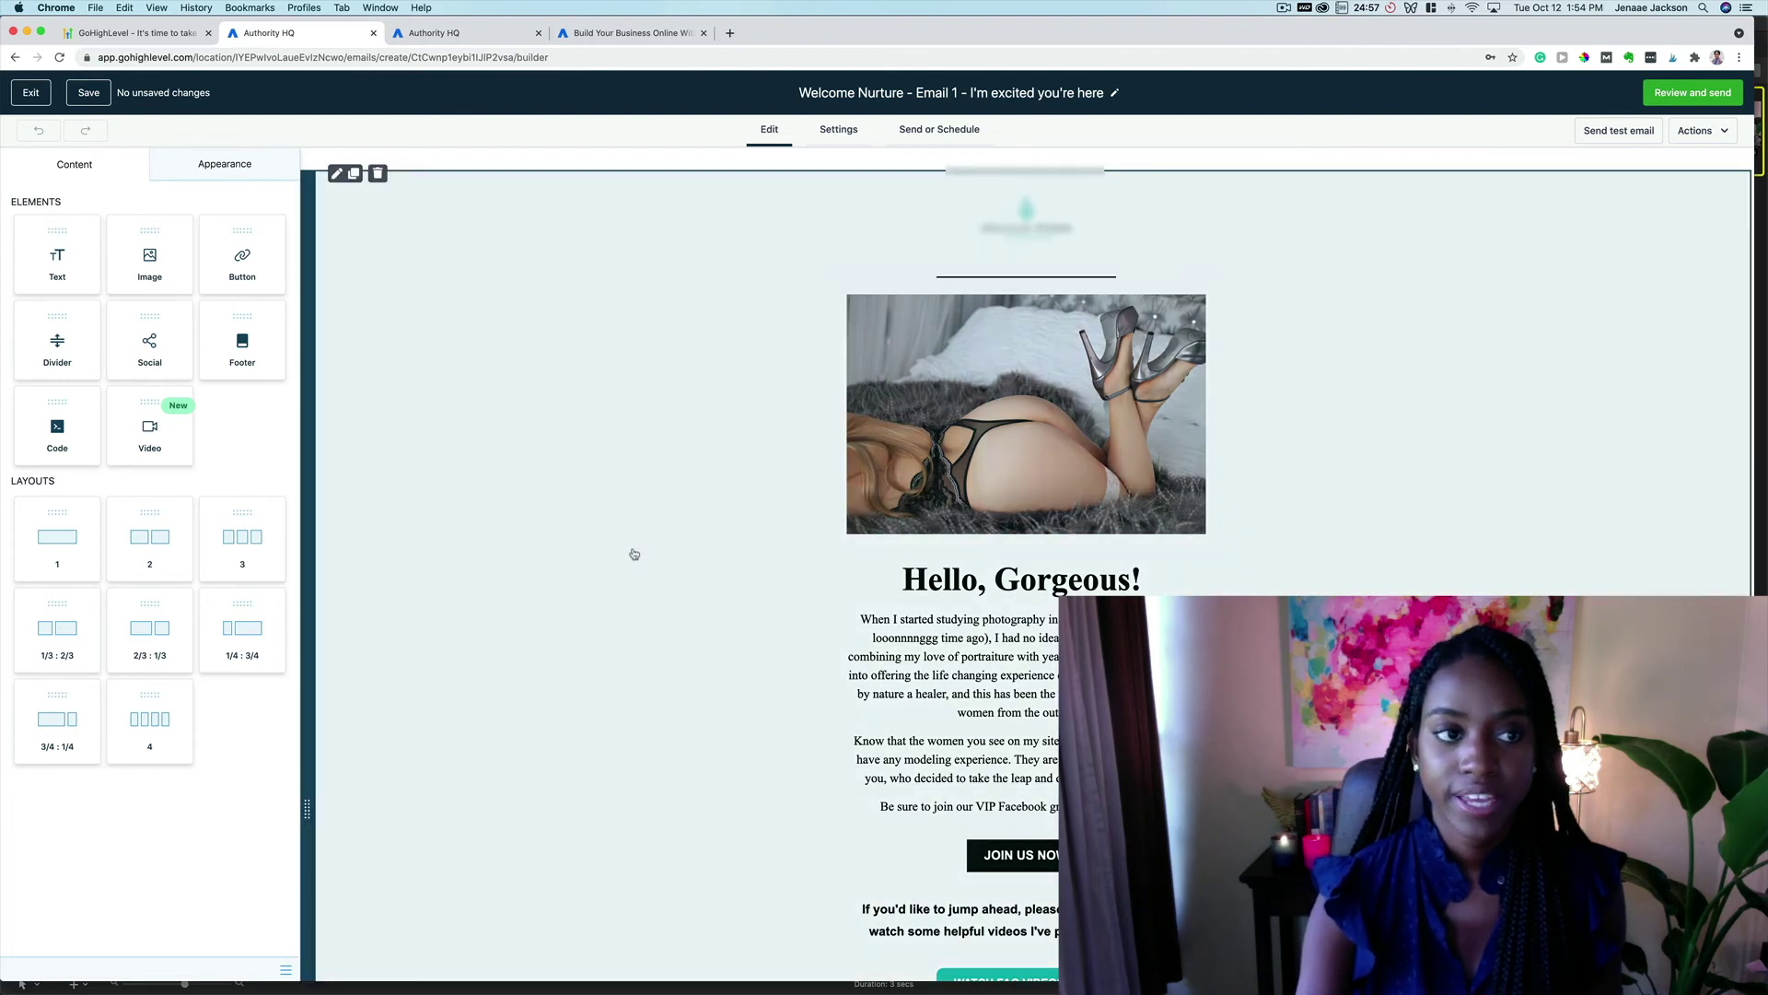
pyautogui.scroll(-1, 633, 555)
pyautogui.scroll(-2, 633, 555)
pyautogui.scroll(-3, 634, 556)
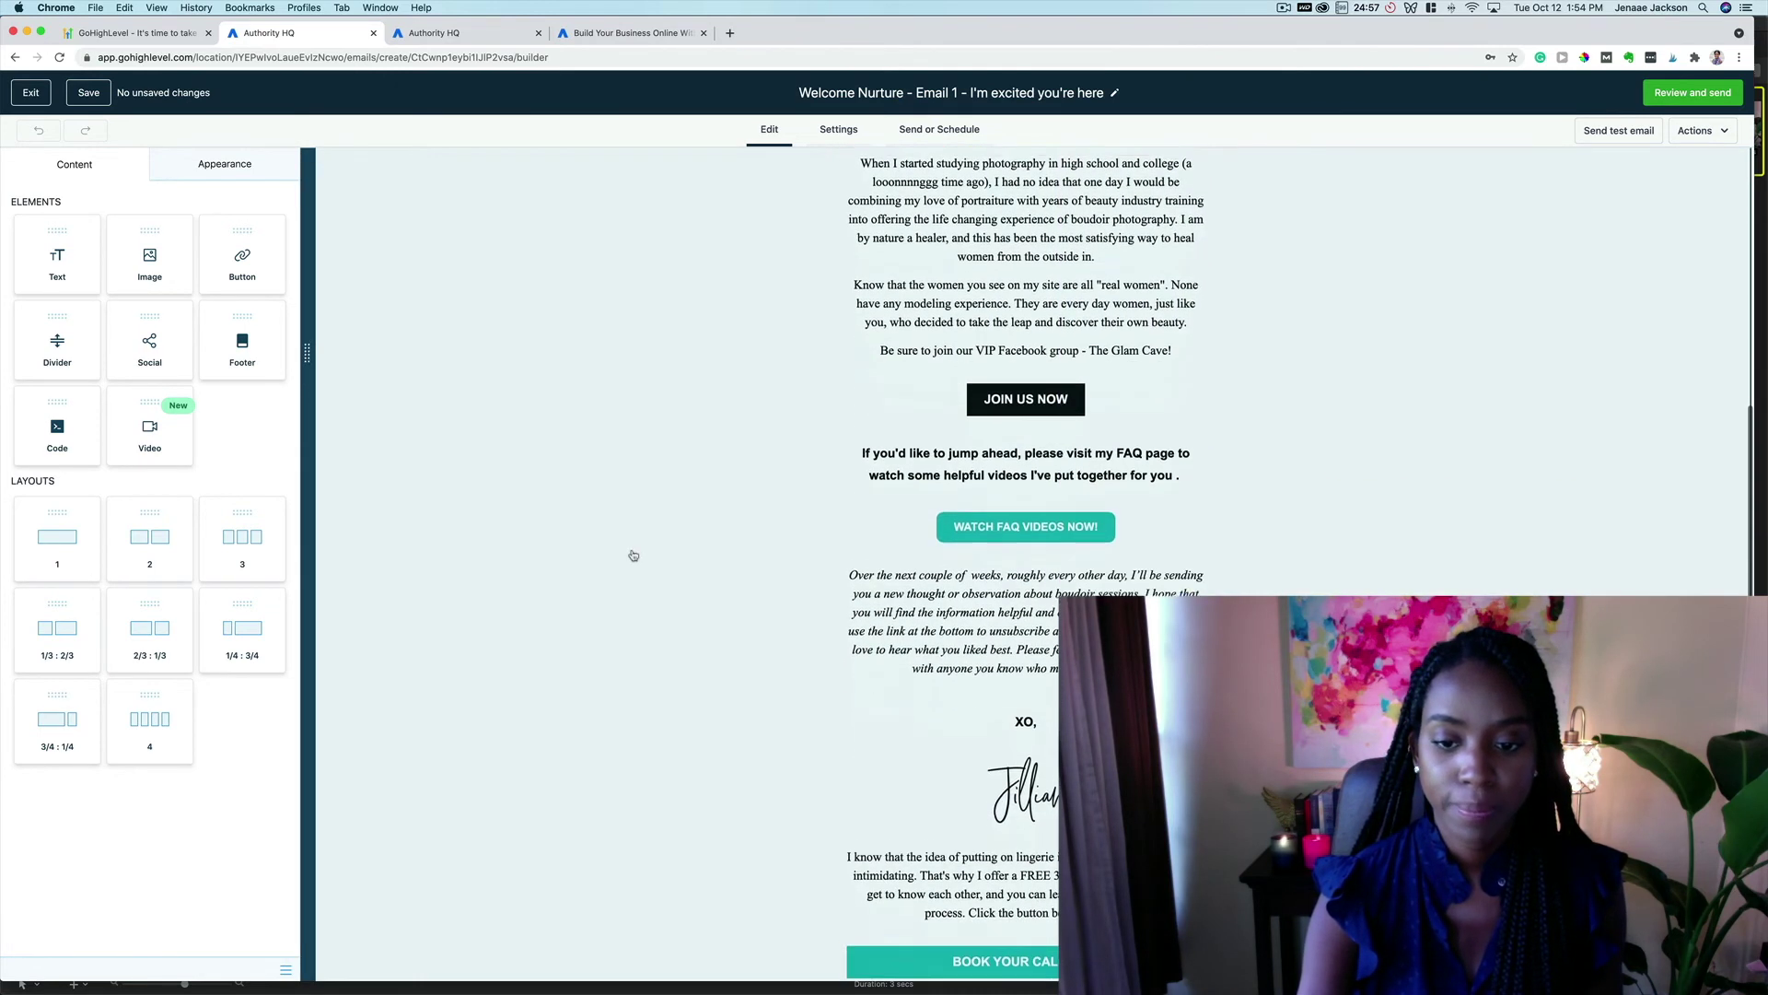
pyautogui.scroll(-1, 634, 556)
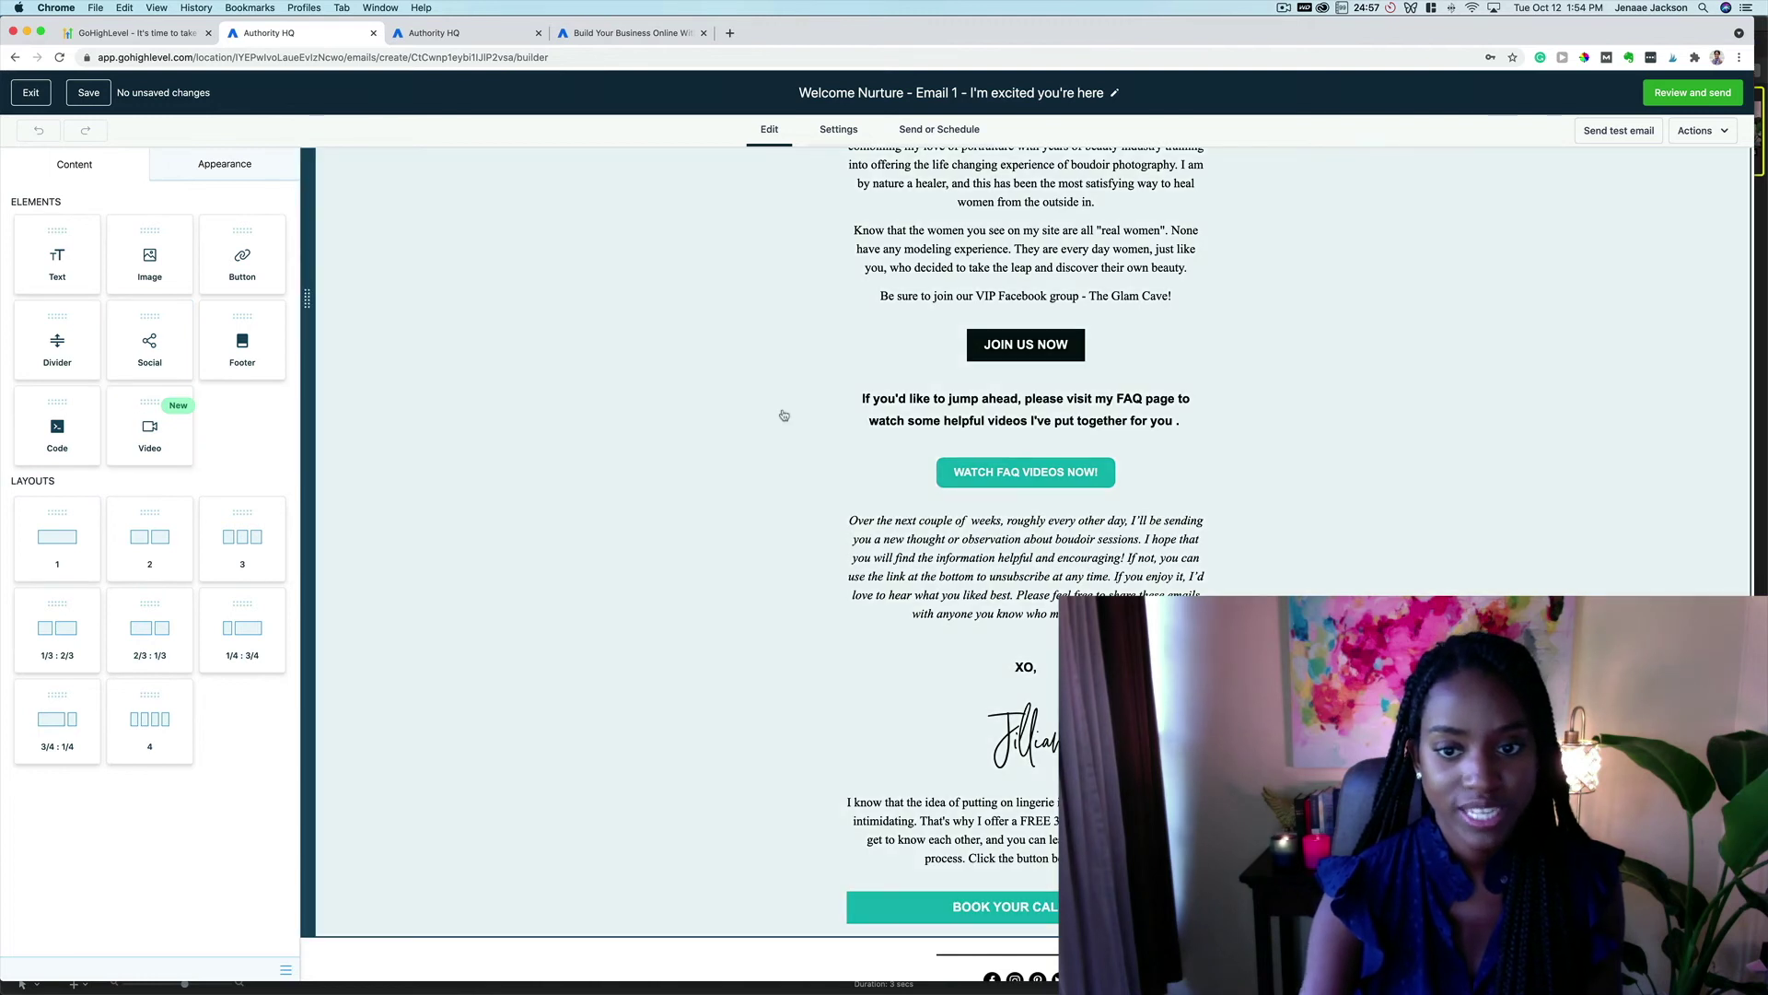
pyautogui.scroll(3, 782, 411)
pyautogui.scroll(3, 784, 416)
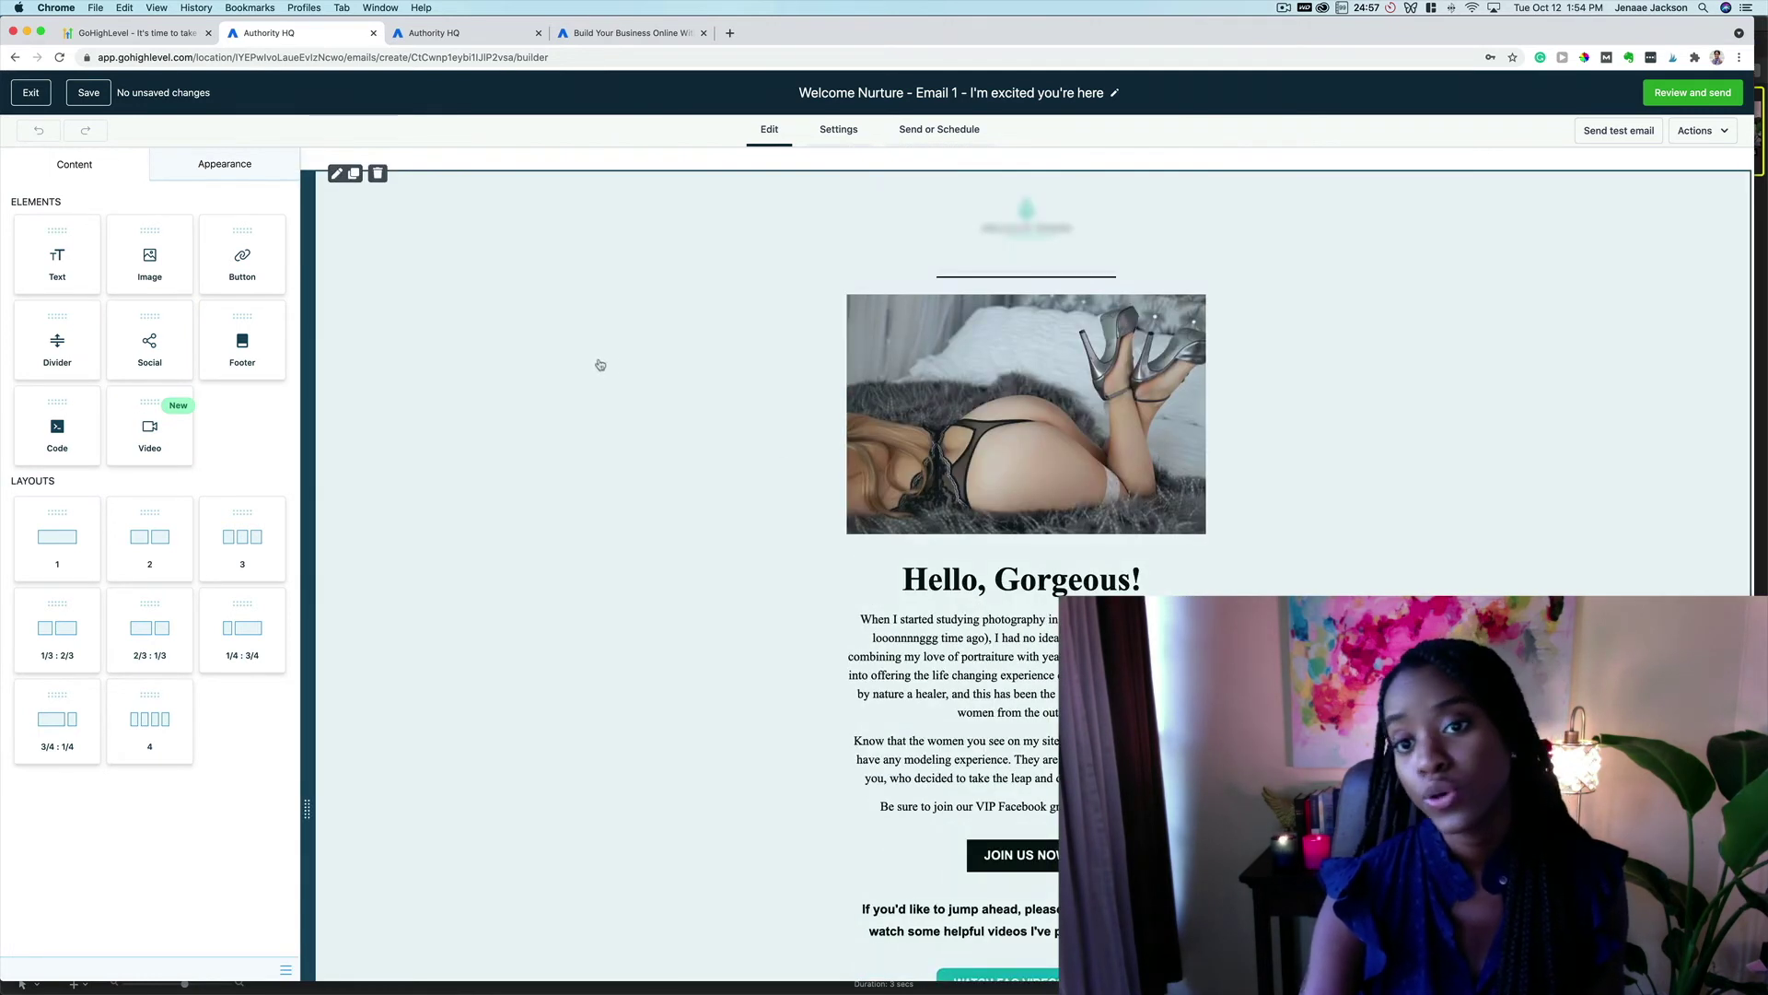
pyautogui.scroll(-5, 789, 668)
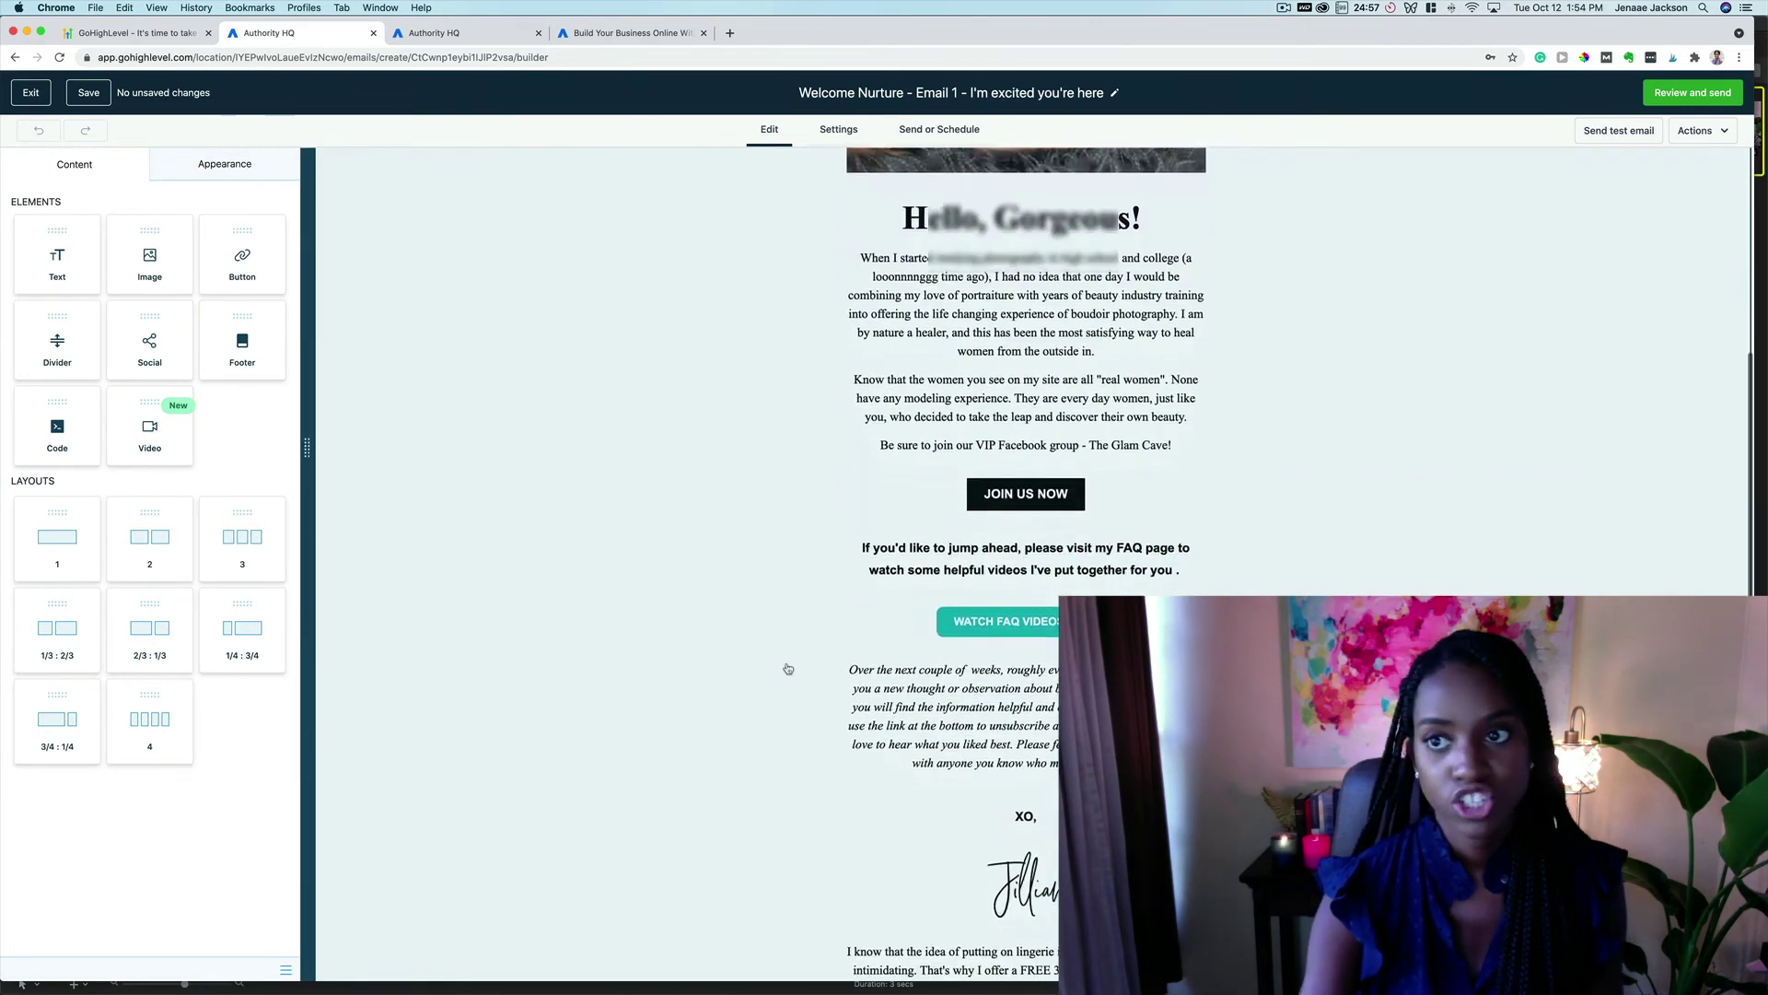
pyautogui.scroll(-3, 788, 669)
pyautogui.scroll(10, 788, 669)
pyautogui.scroll(5, 788, 668)
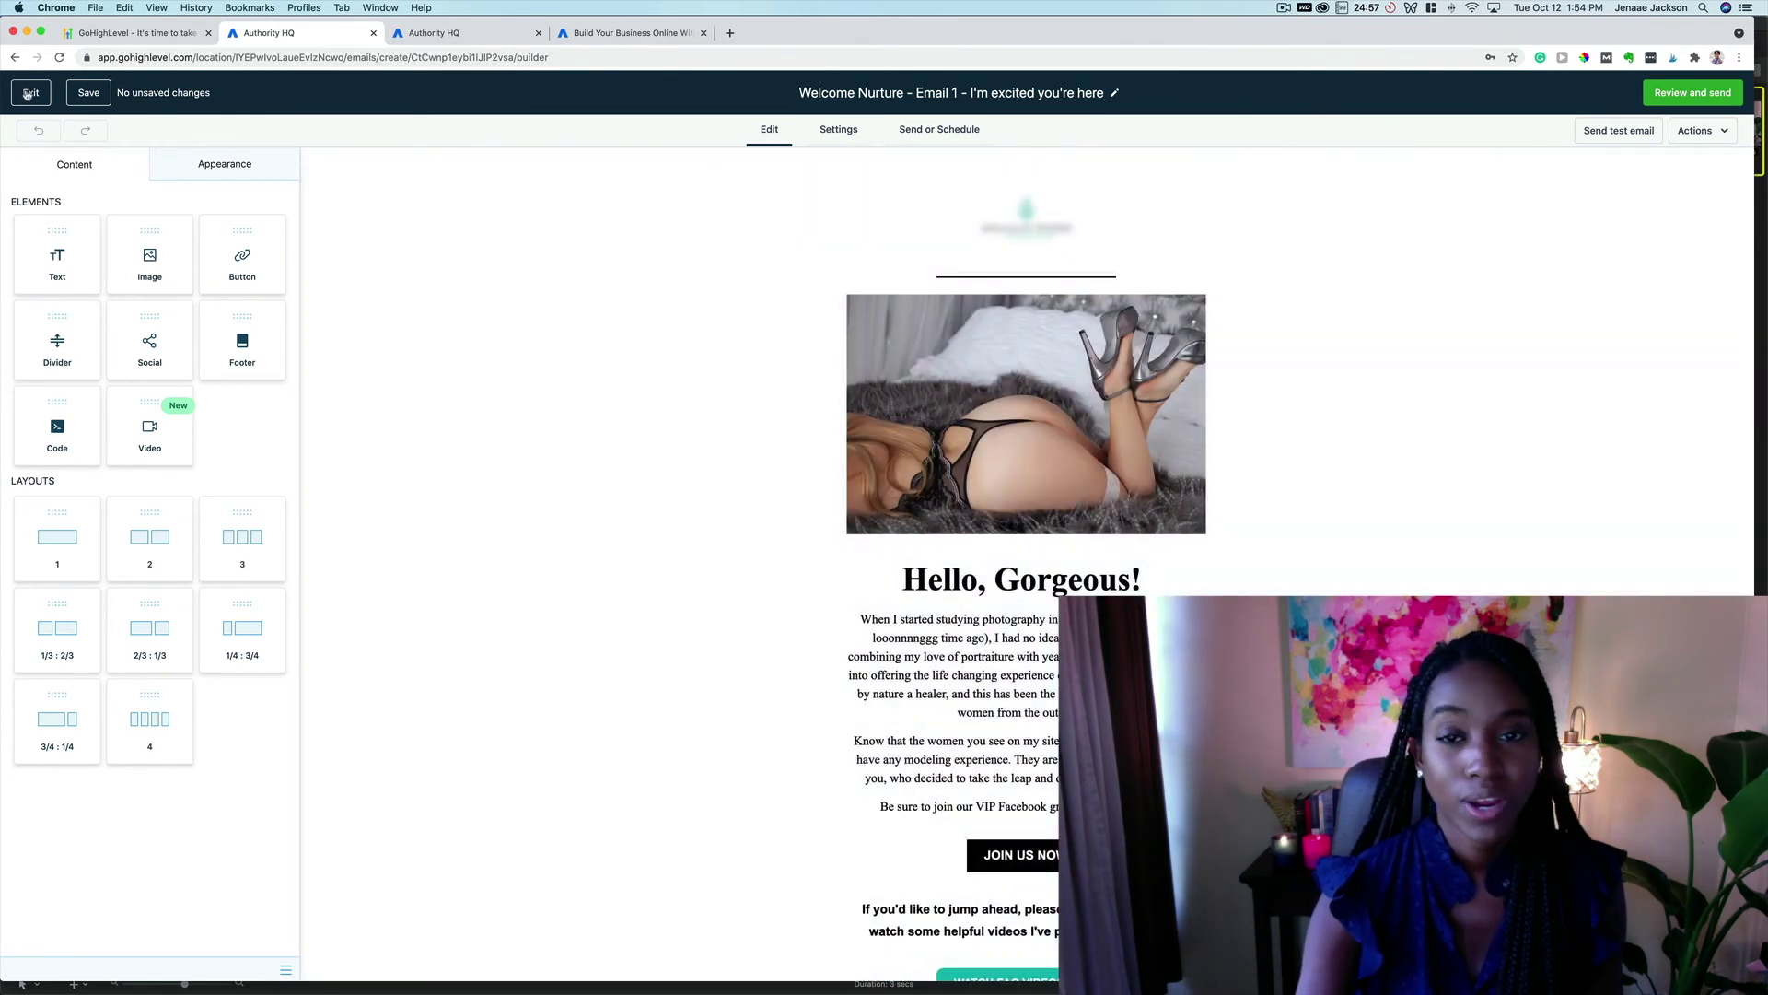
# Exit the Welcome Nurture email, then toggle the Reporting, Marketing and Scheduling sidebar menus.
pyautogui.click(28, 93)
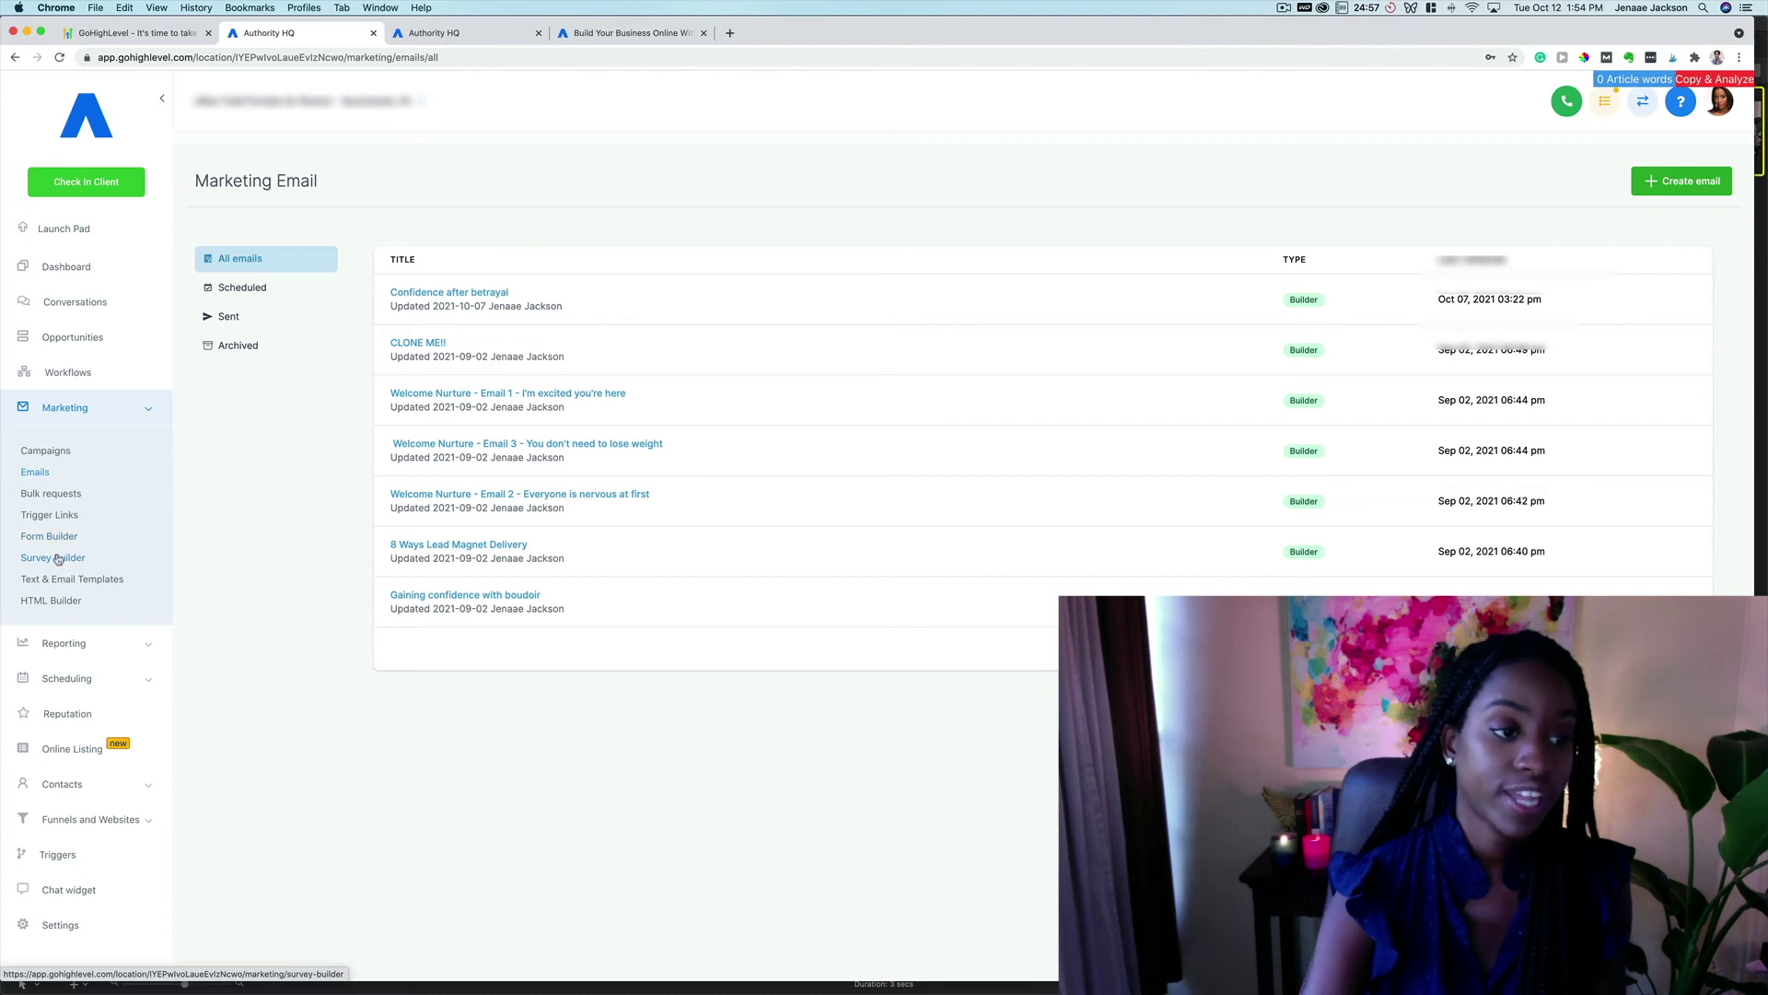
pyautogui.scroll(-1, 92, 557)
pyautogui.click(92, 553)
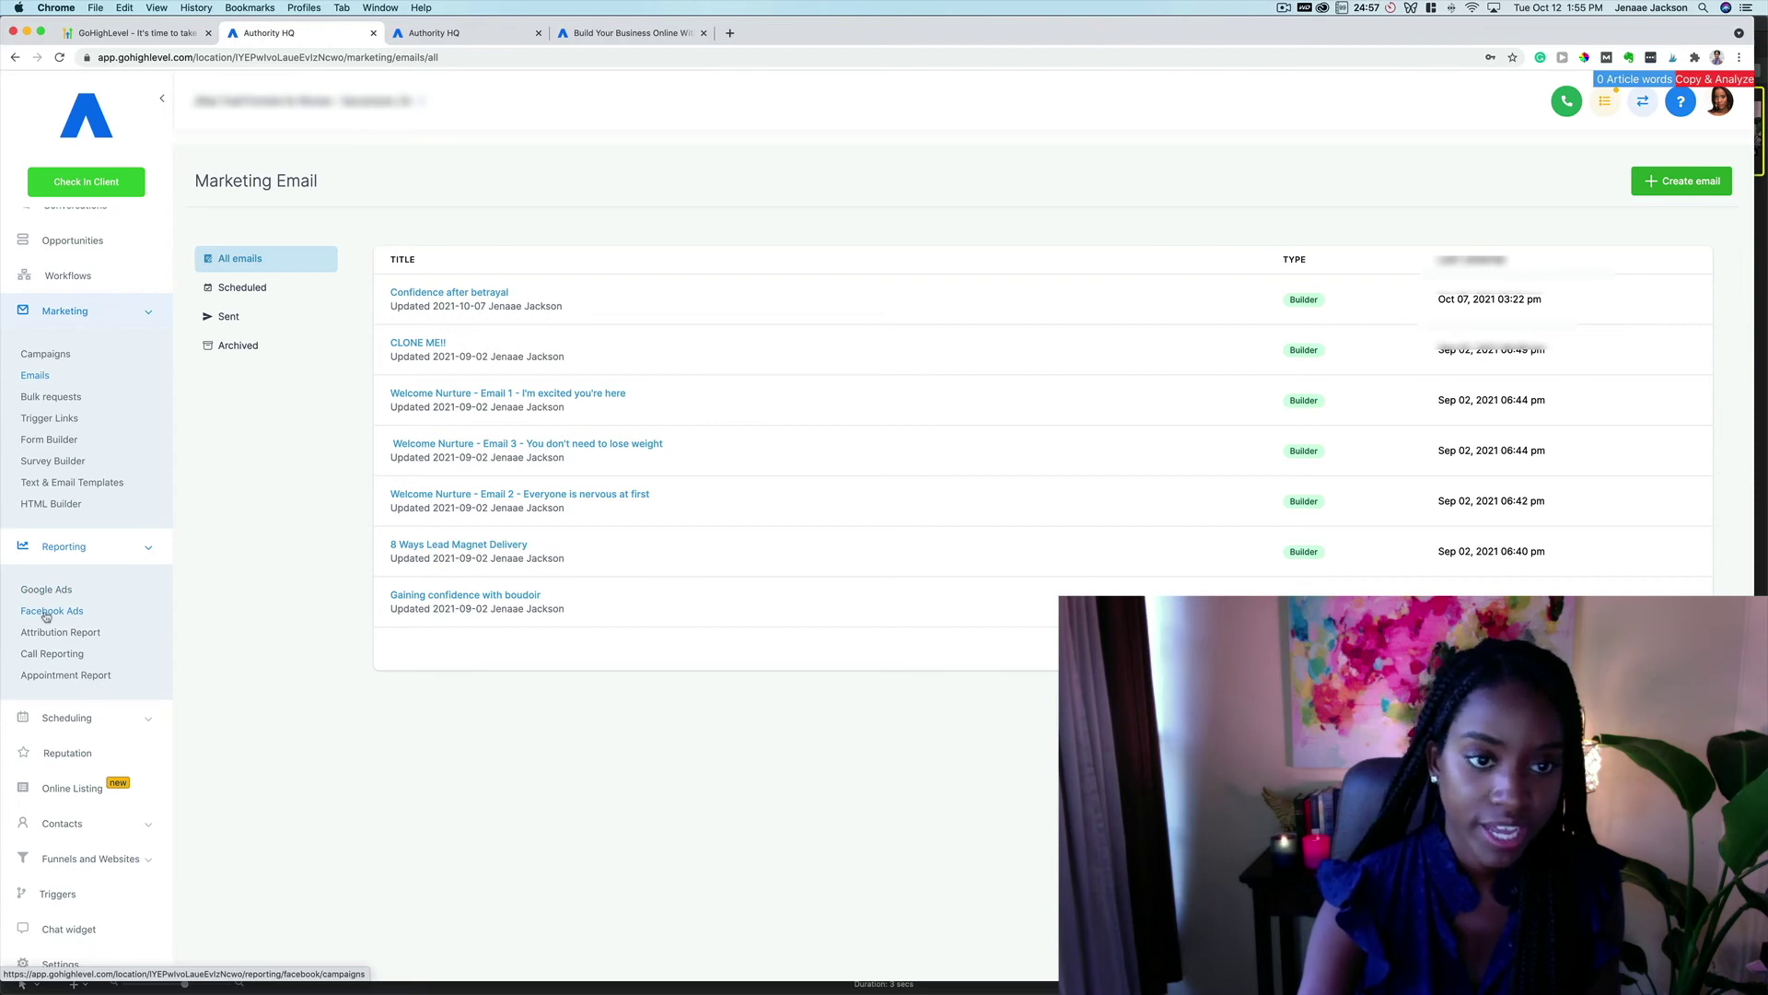
pyautogui.scroll(-1, 37, 677)
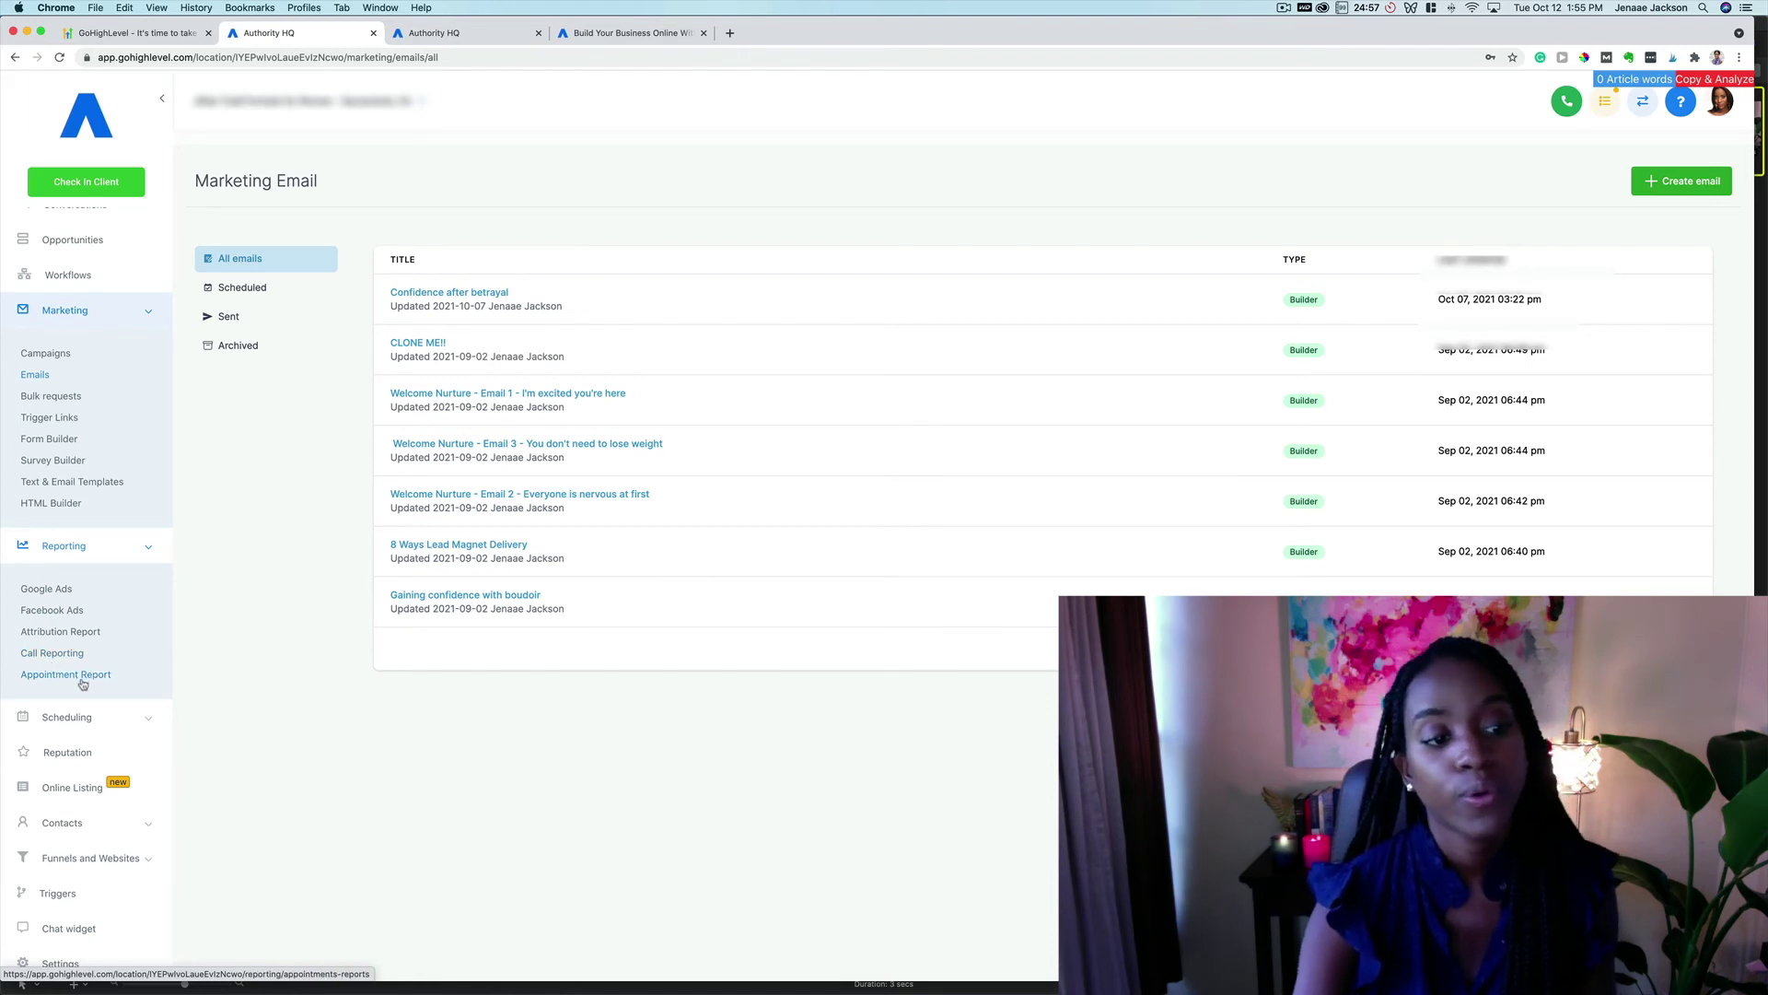
pyautogui.click(144, 540)
pyautogui.click(149, 404)
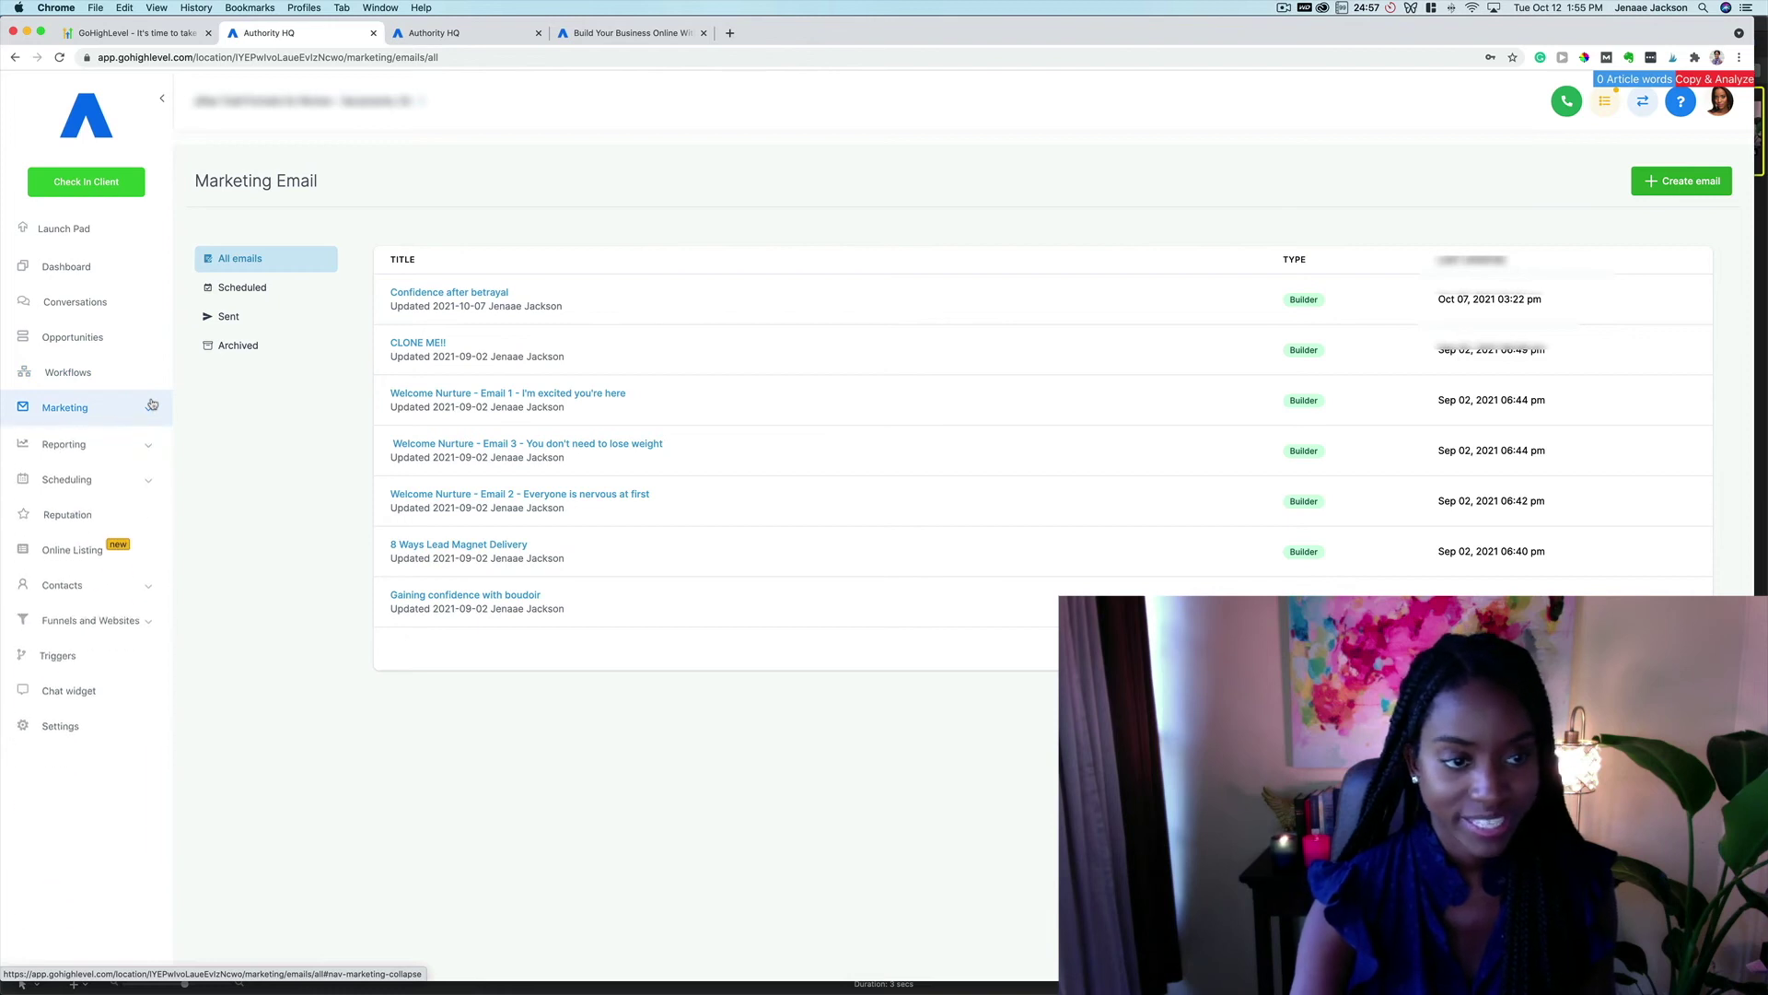
pyautogui.click(120, 488)
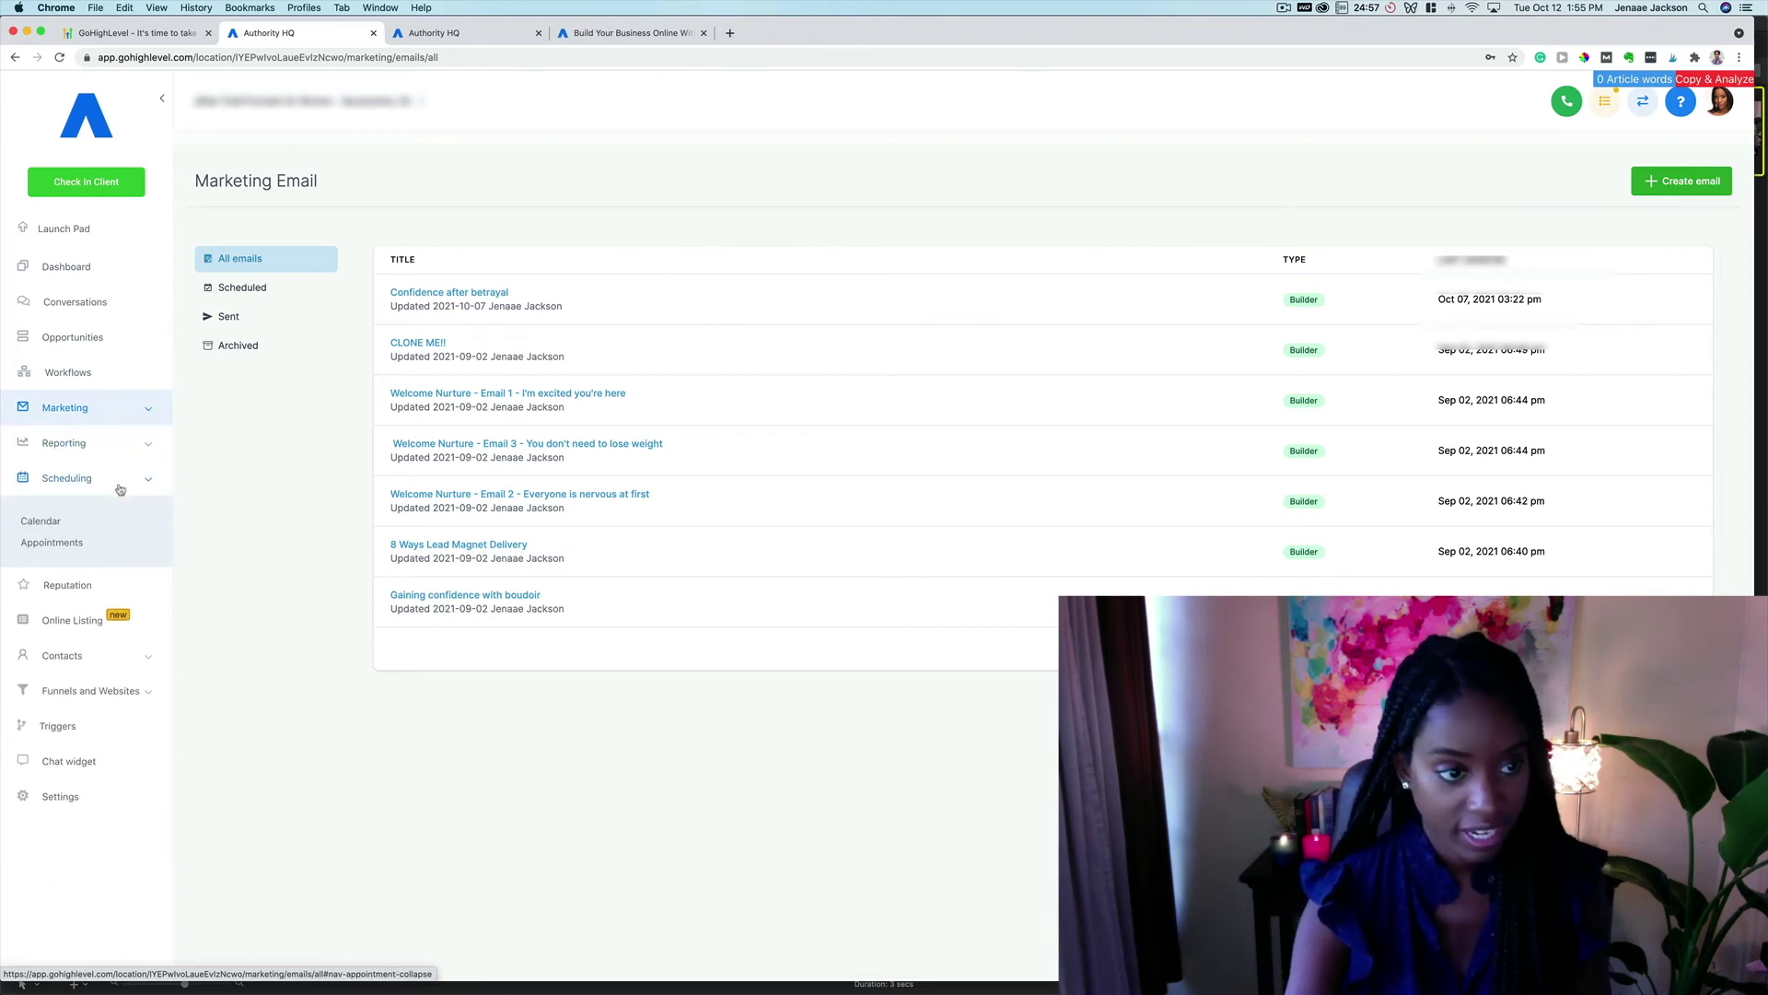
# View the weekly calendar and Reputation overview, then expand Contacts and open the Triggers list.
pyautogui.click(46, 527)
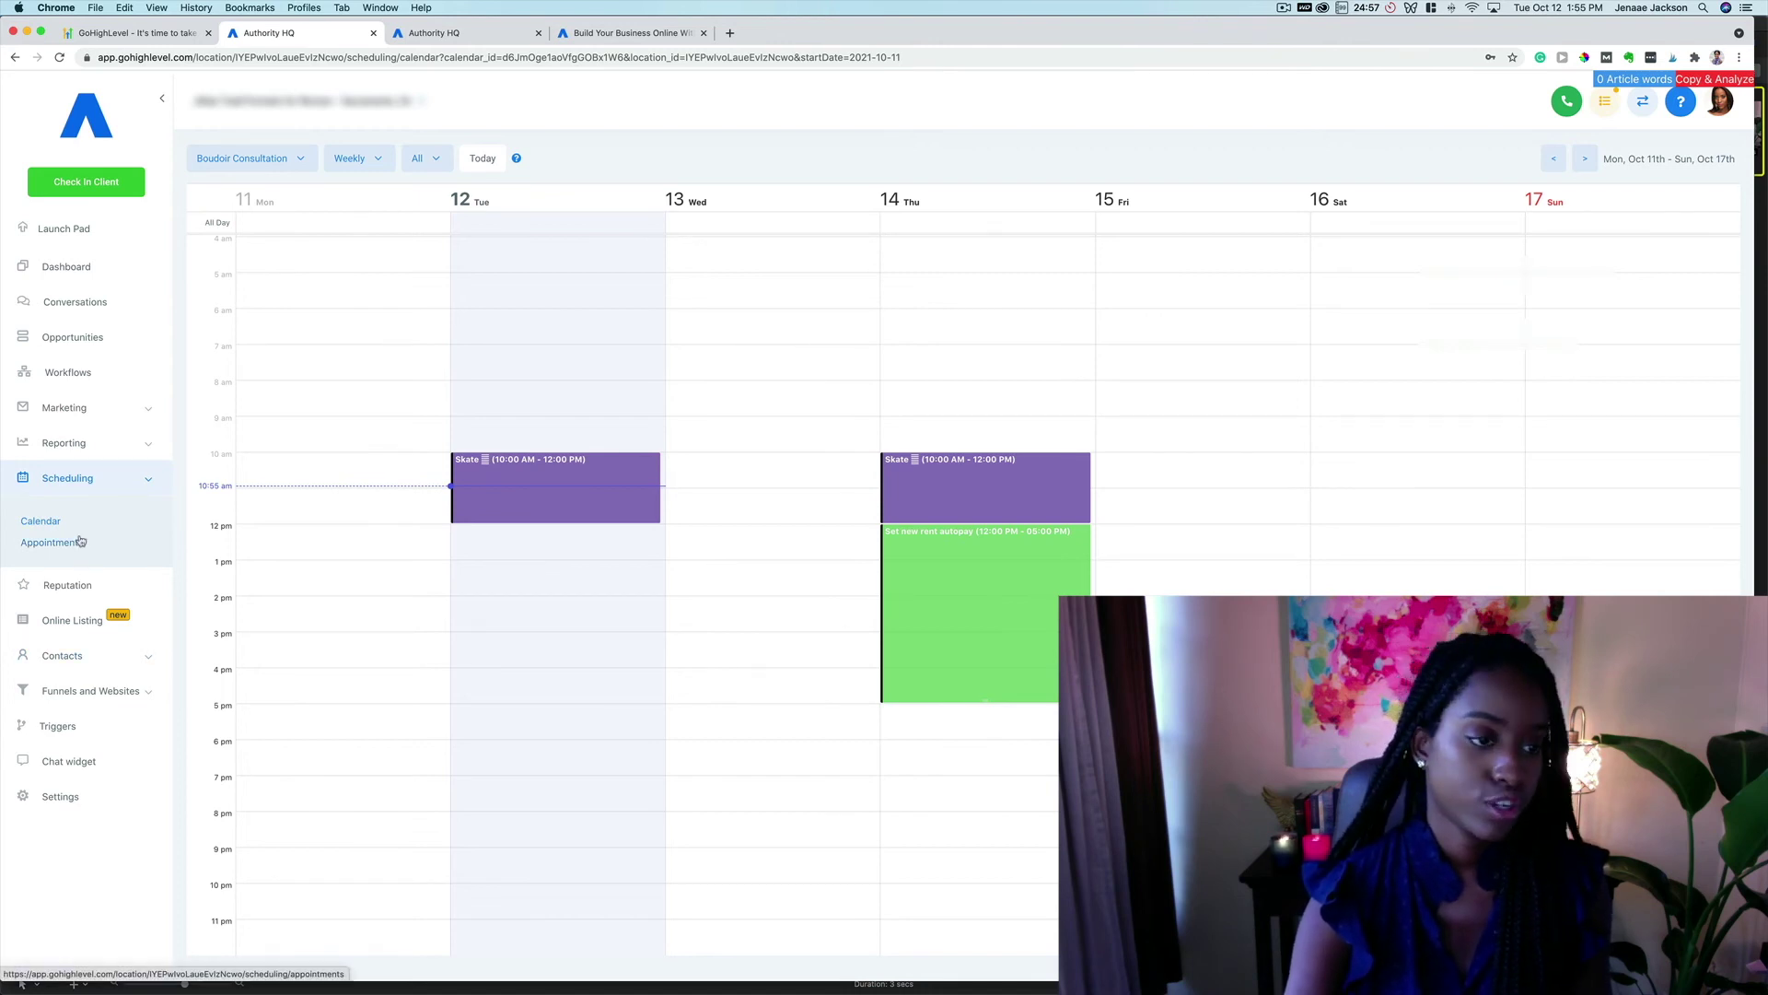
pyautogui.click(54, 591)
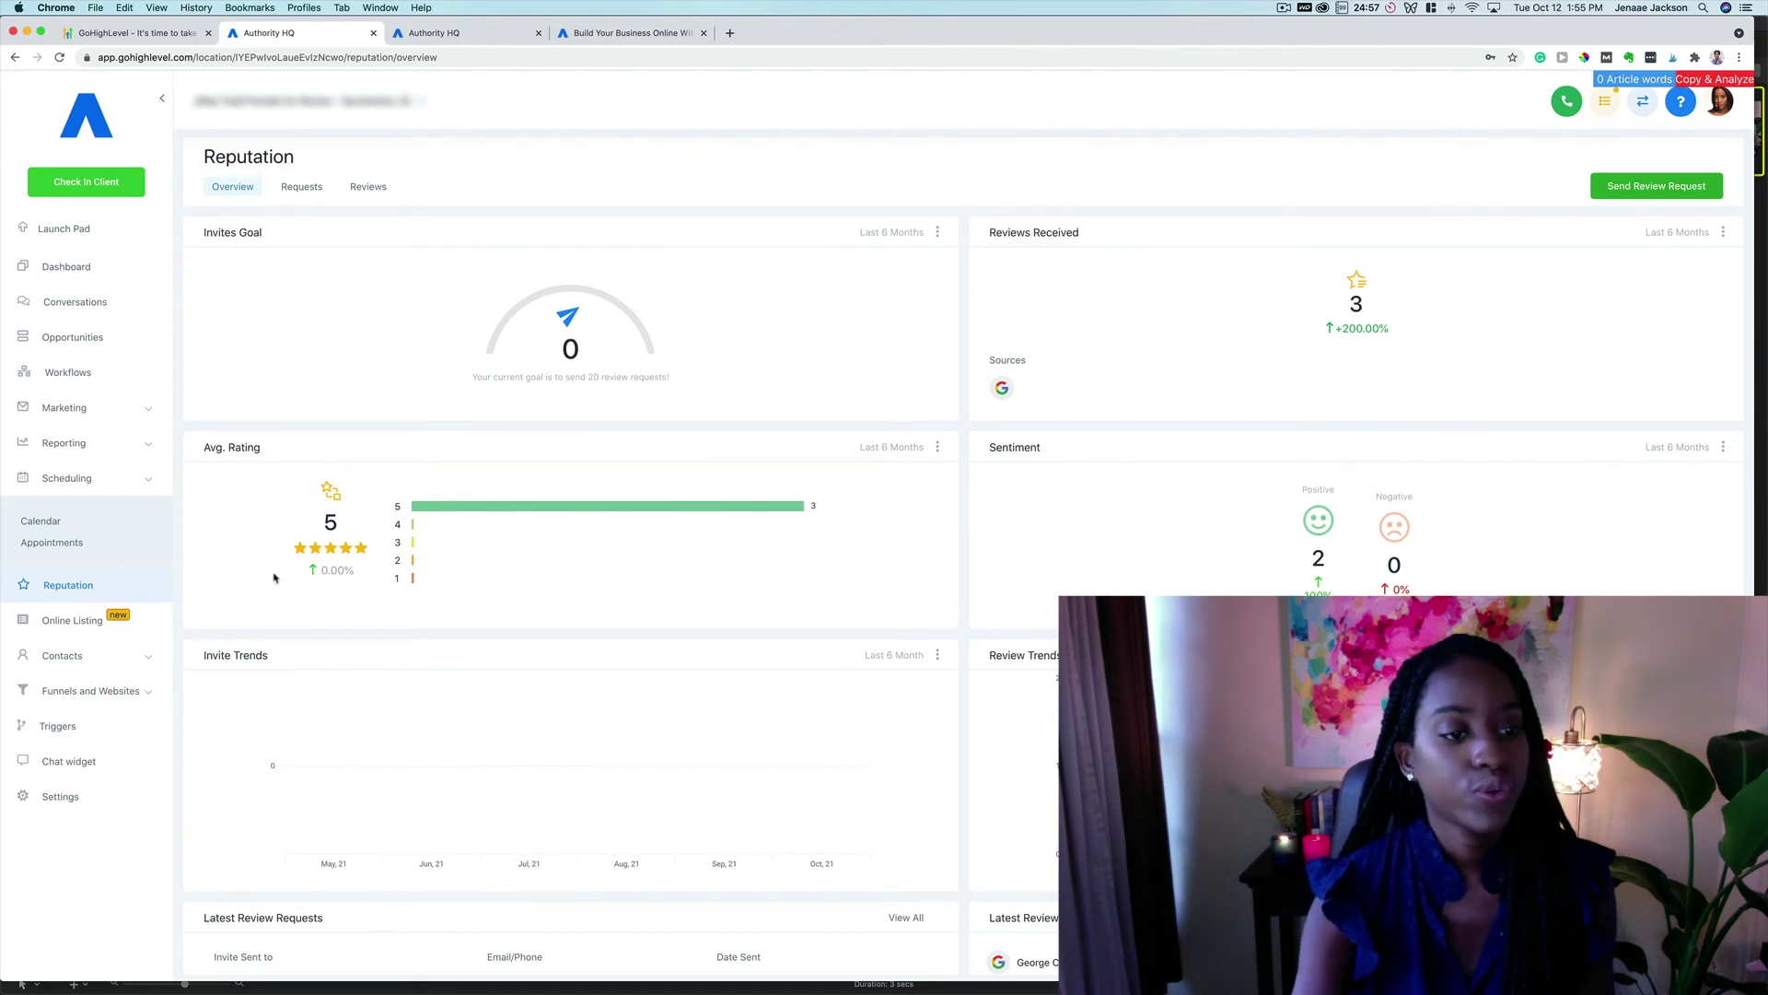
pyautogui.scroll(-3, 274, 577)
pyautogui.scroll(-3, 274, 580)
pyautogui.scroll(-3, 275, 585)
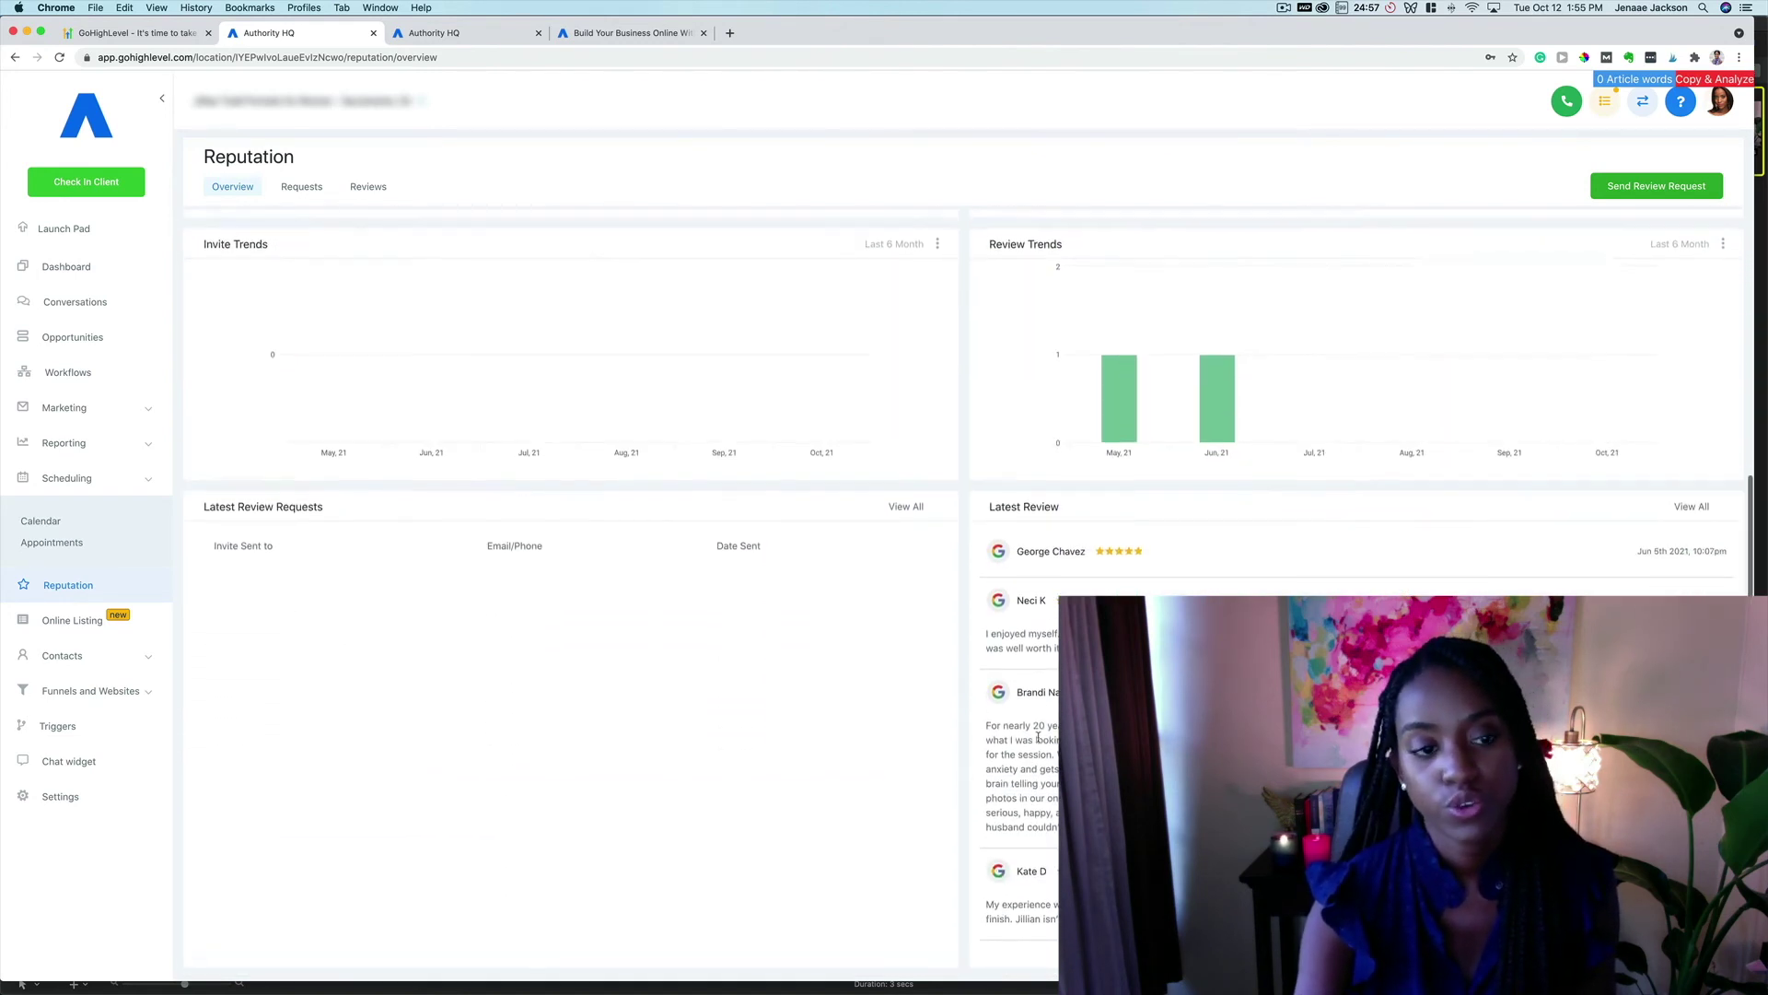
pyautogui.scroll(9, 388, 908)
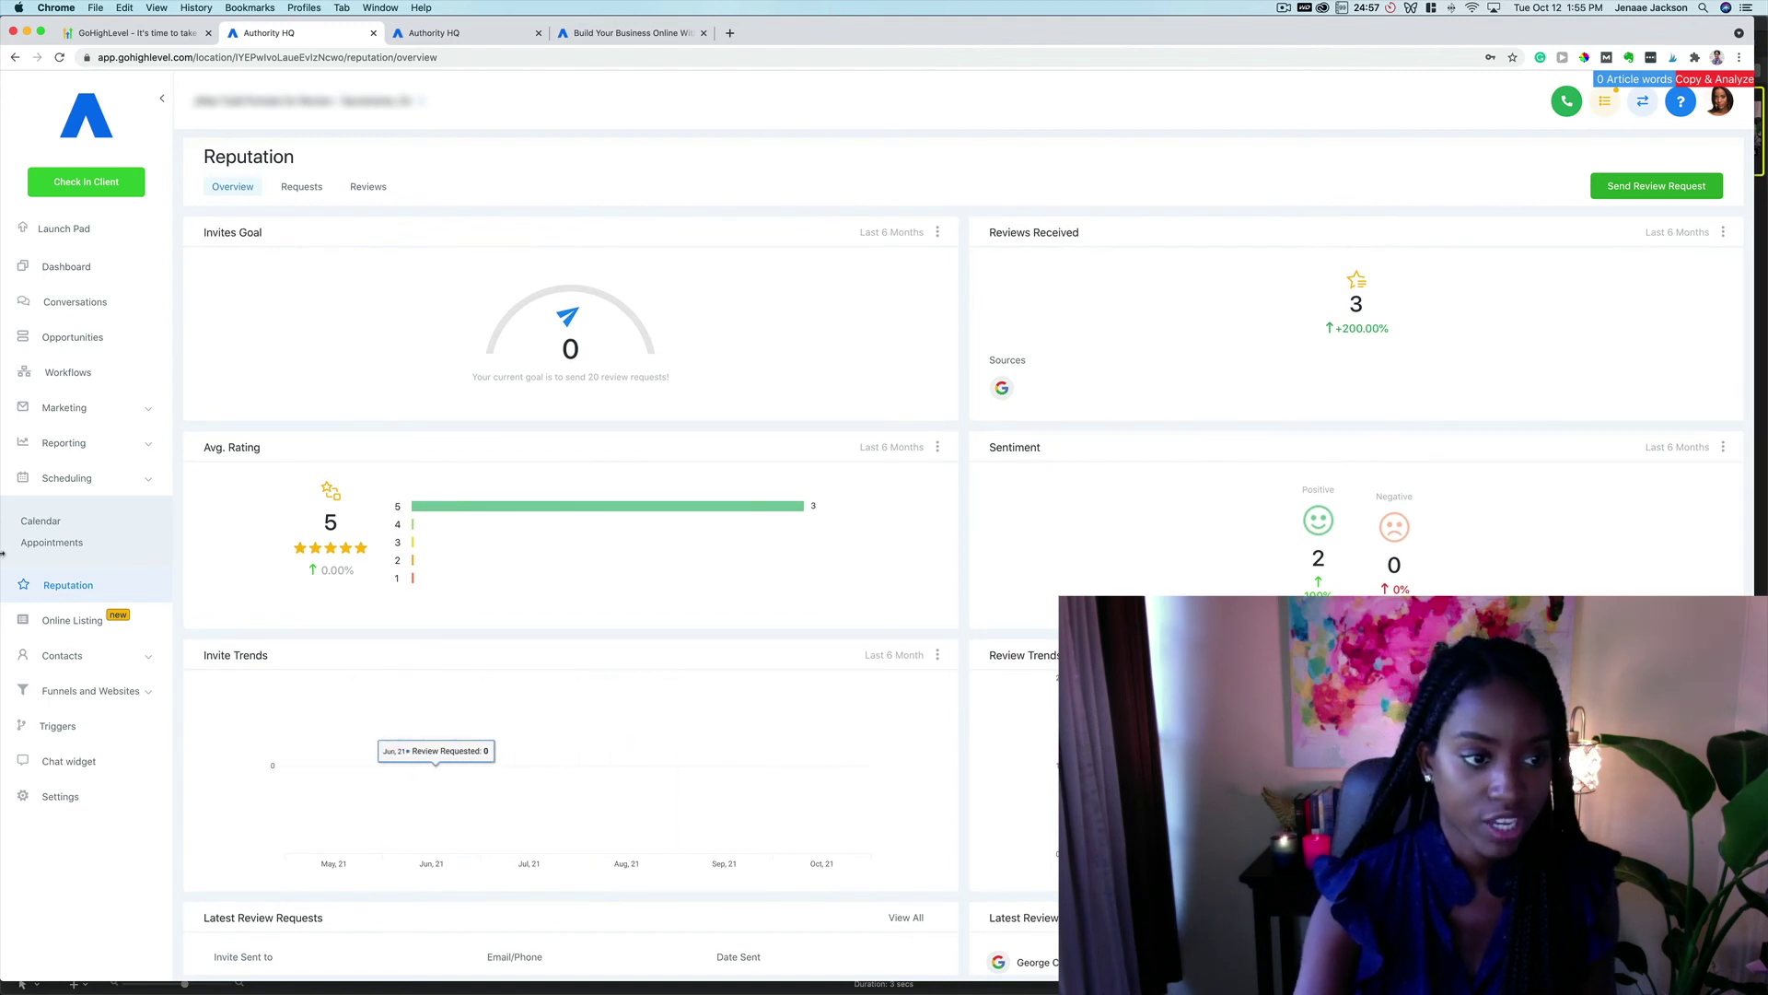
pyautogui.click(98, 659)
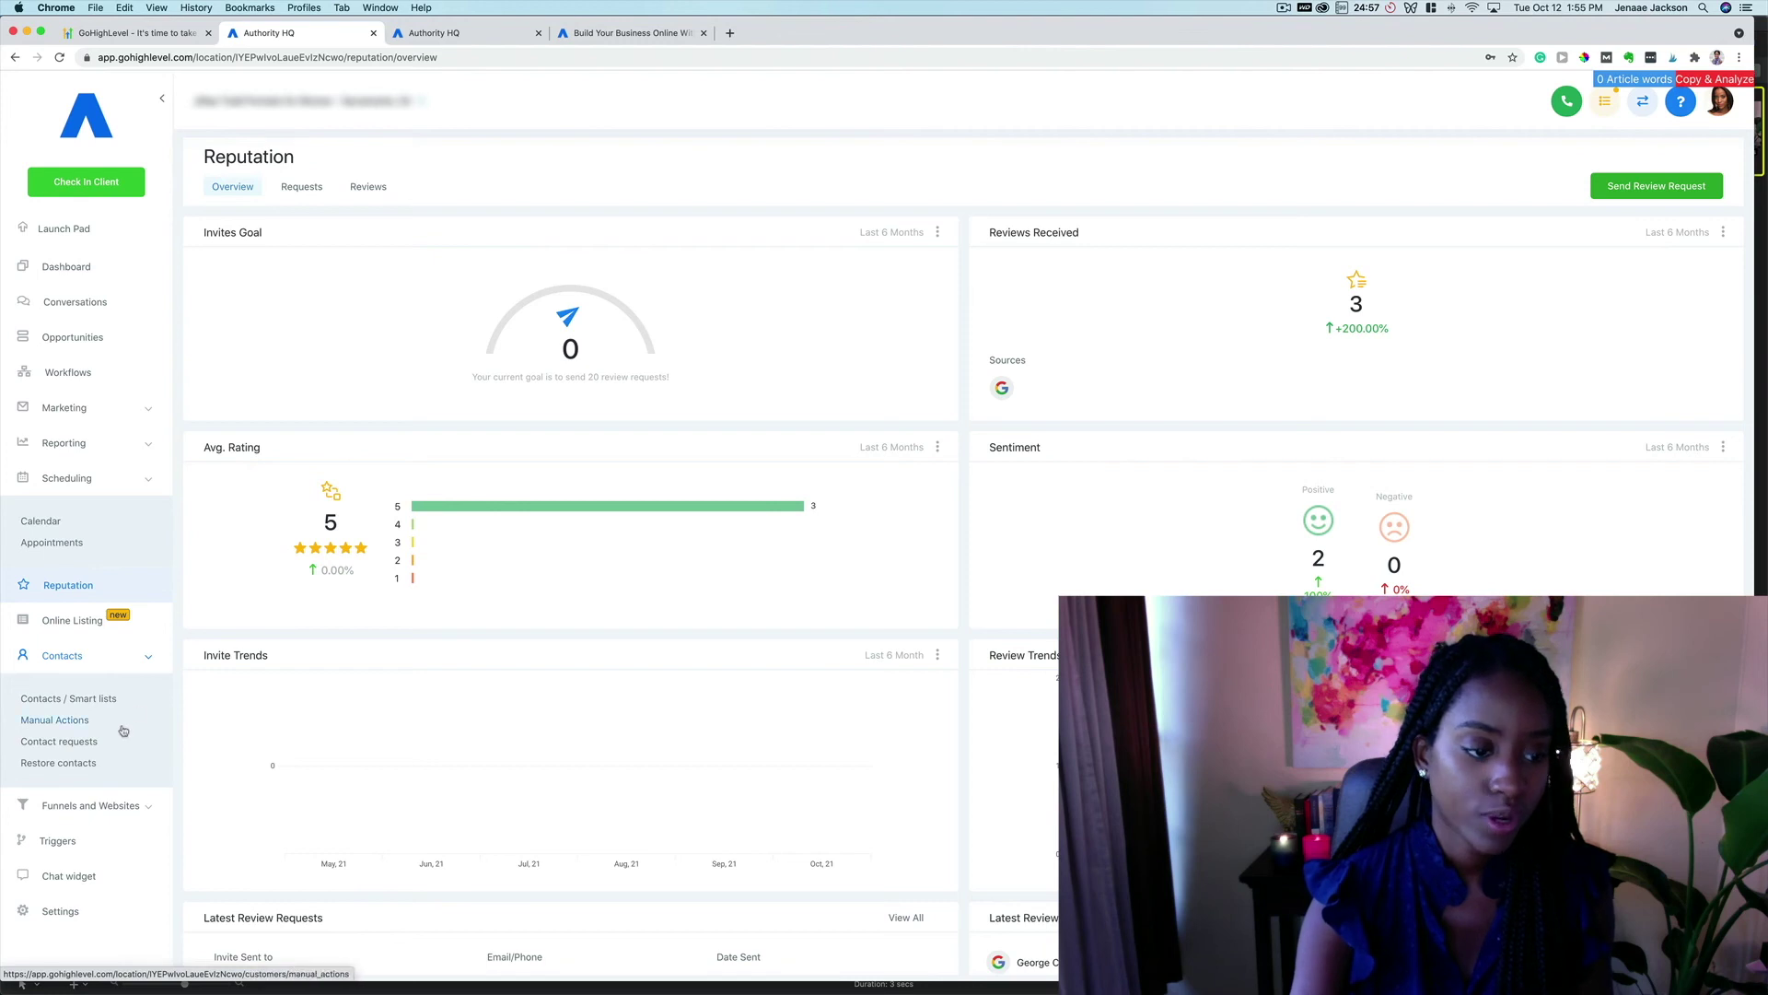
pyautogui.click(64, 844)
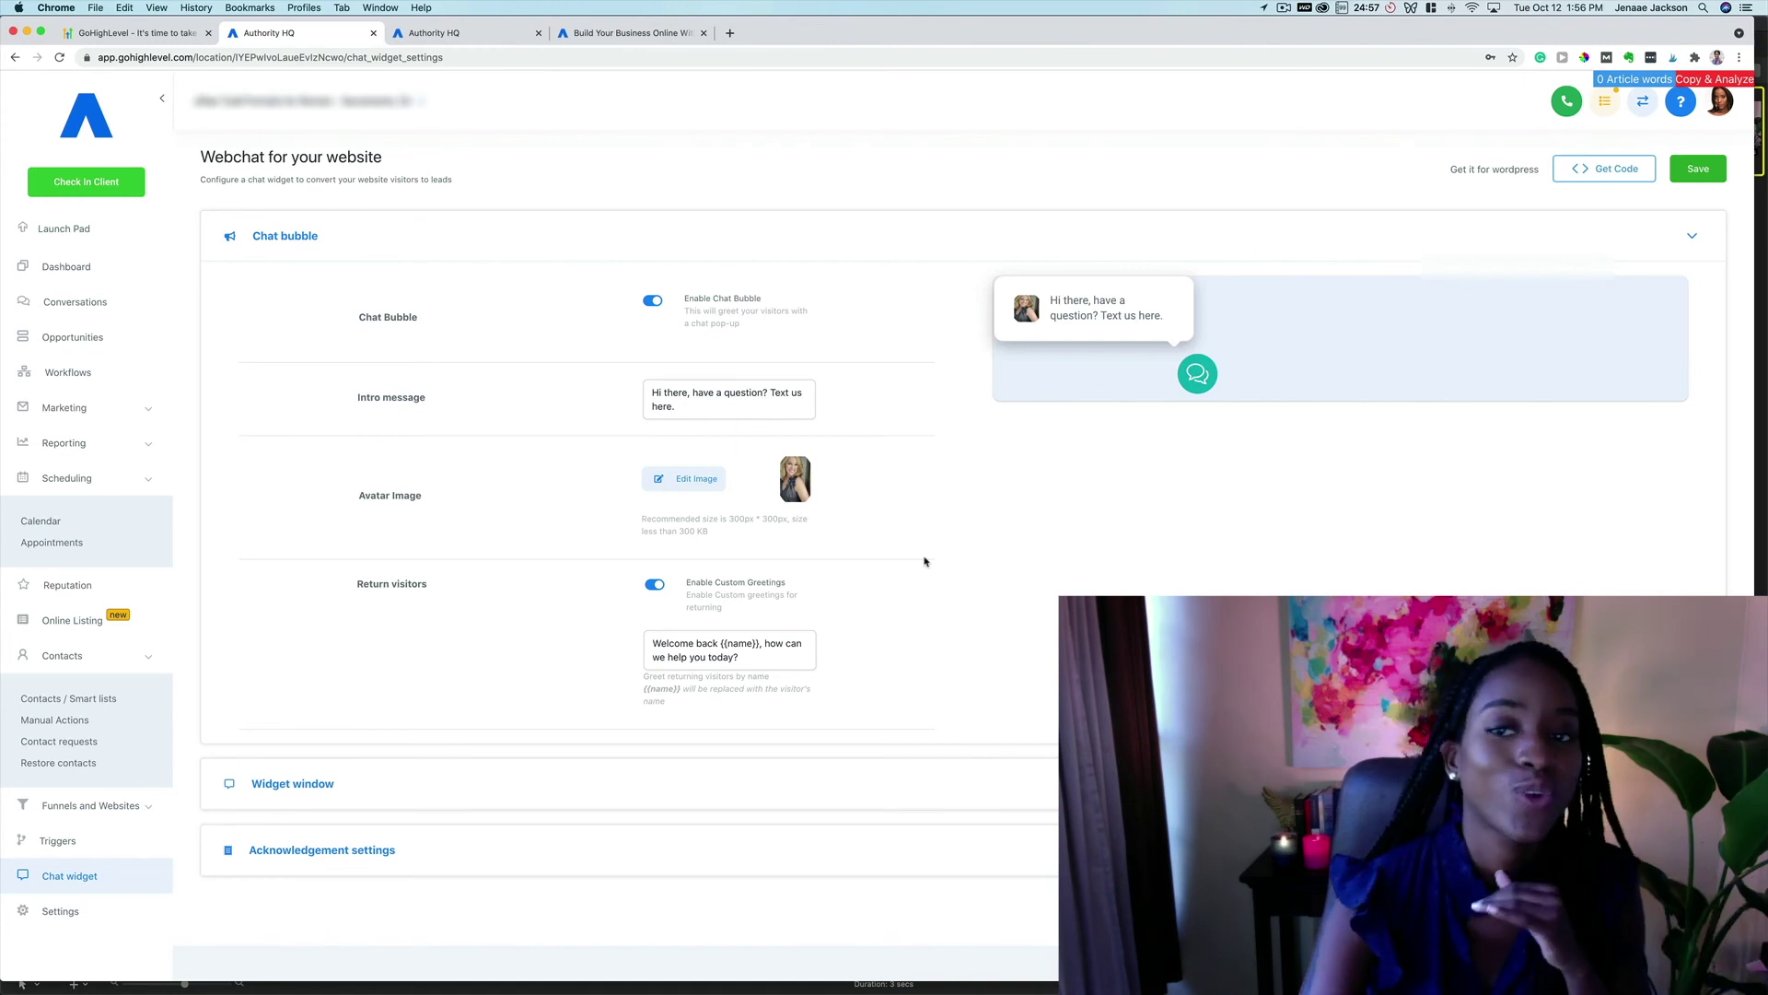
# Open account Settings and switch to Calendars, showing the Boudoir Consultation calendar.
pyautogui.click(74, 909)
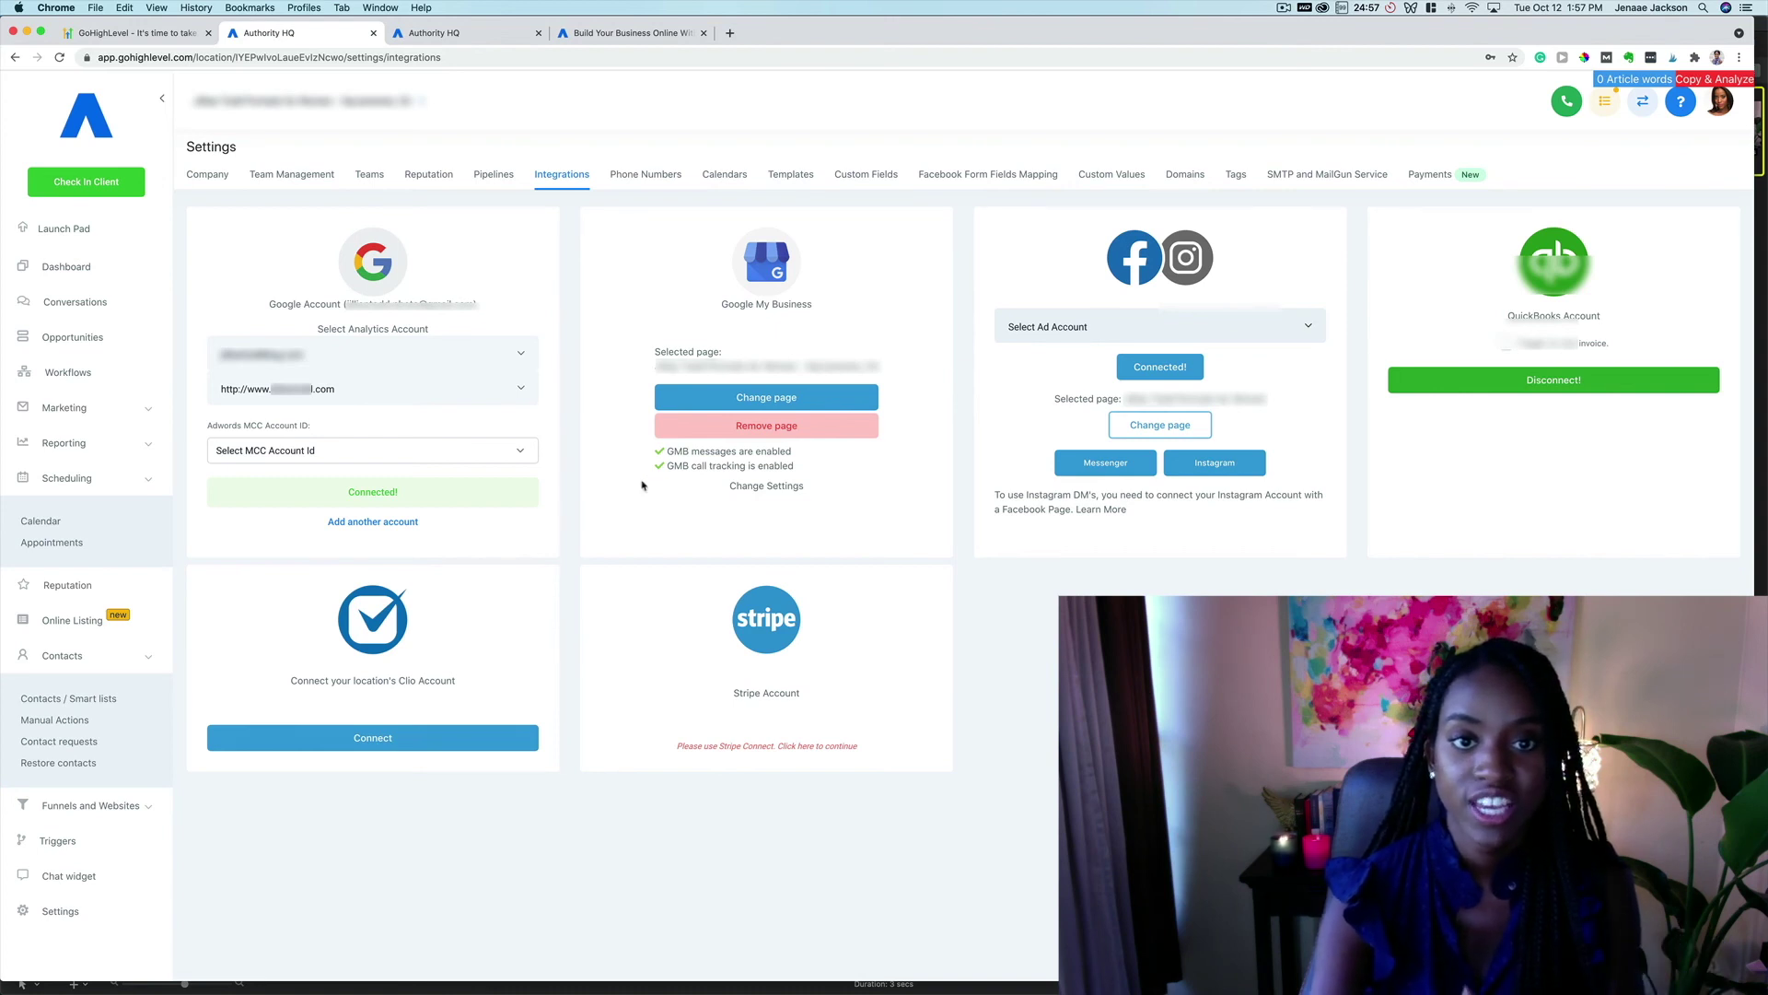
pyautogui.click(724, 174)
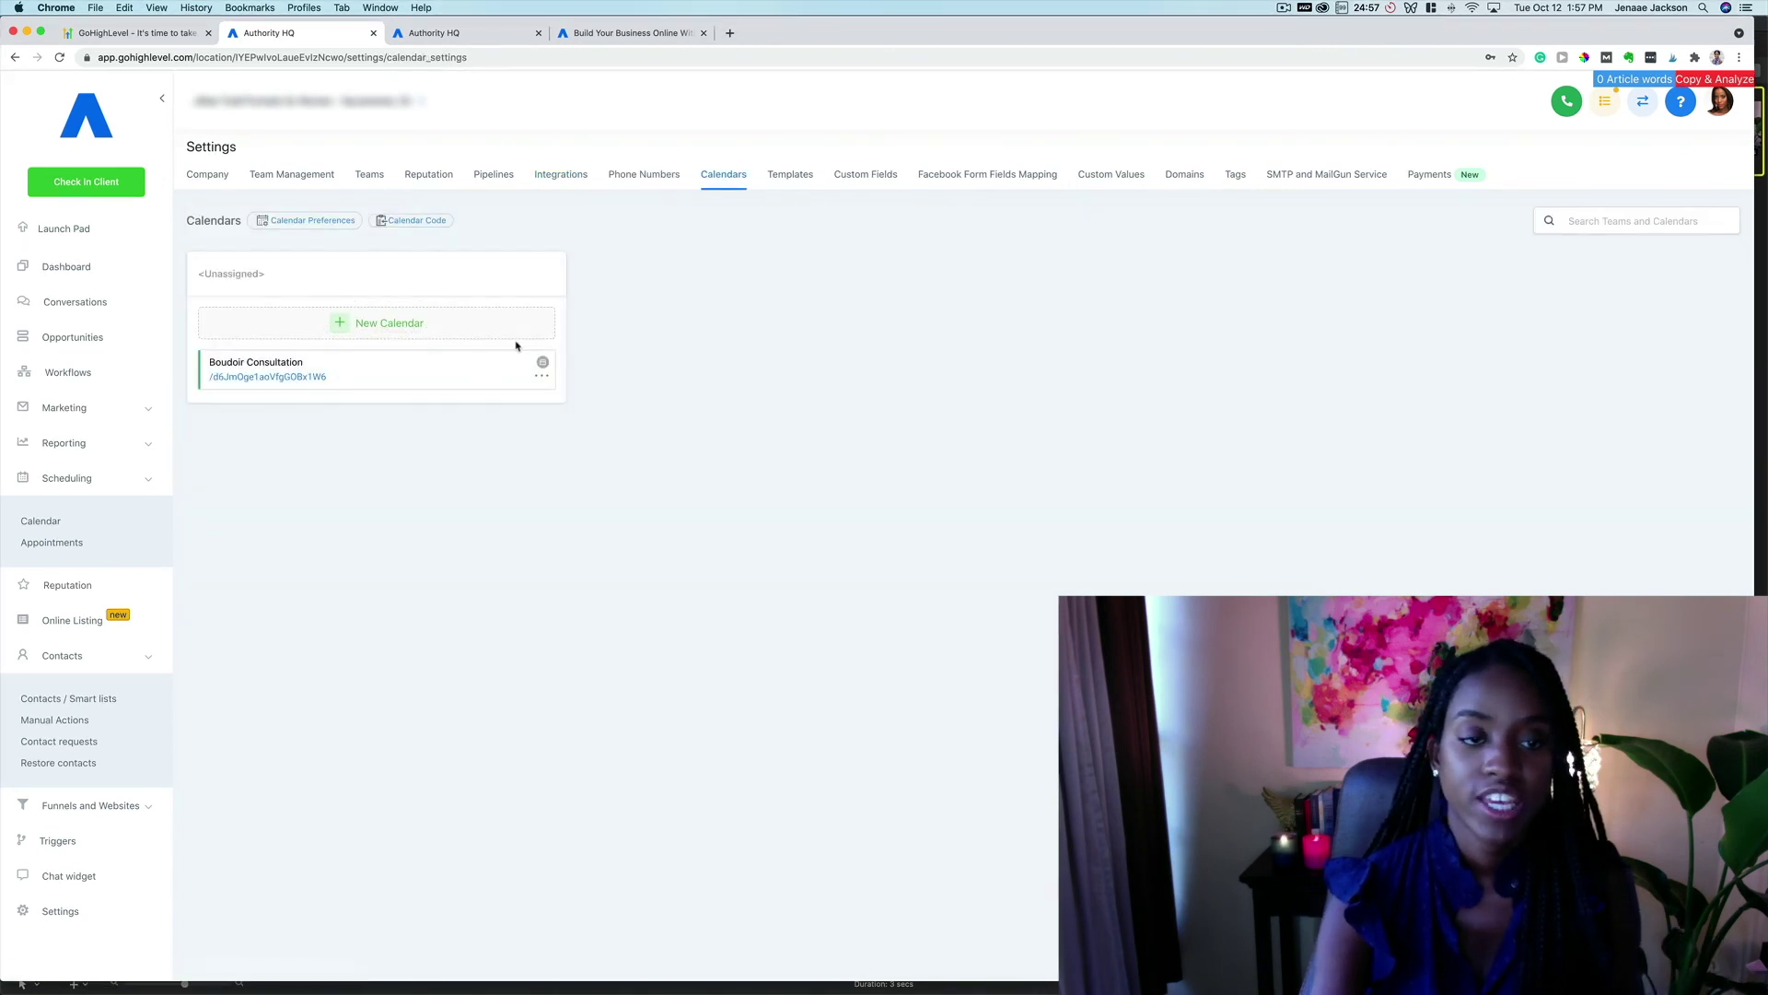